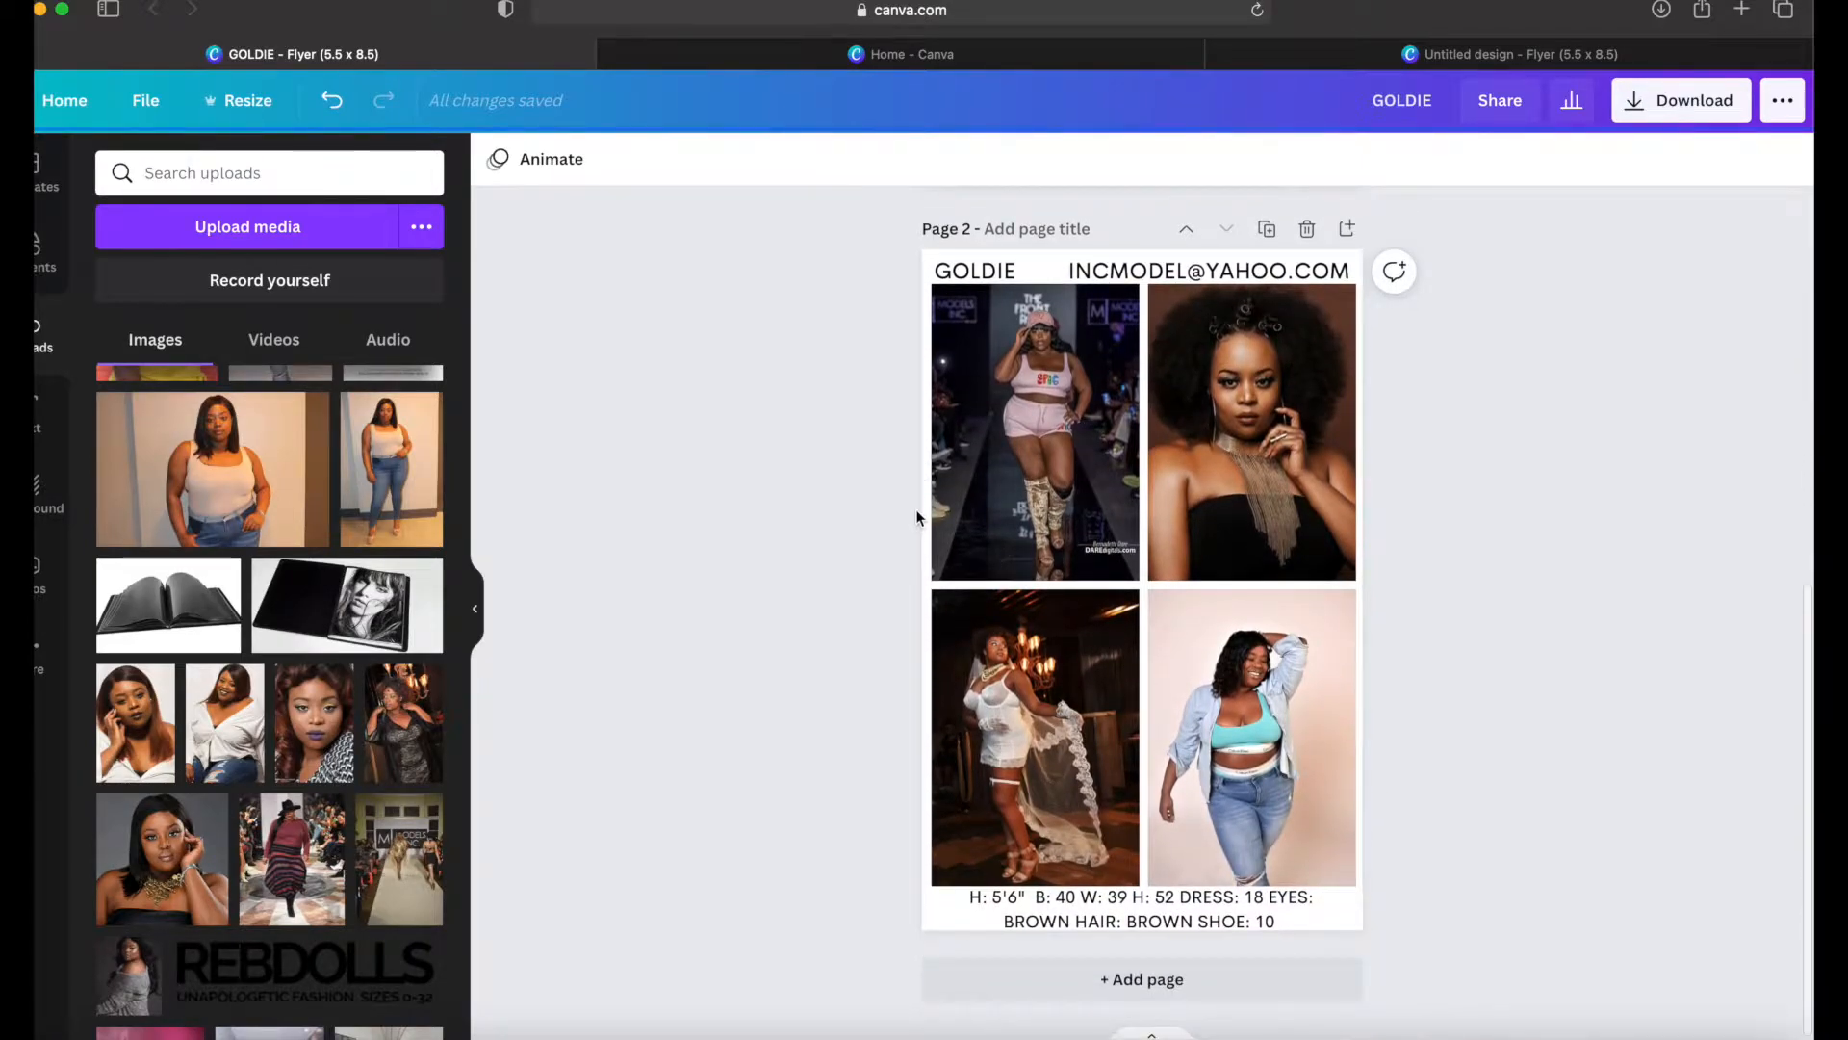
Step: Switch from the finished sample card to the untitled 5.5 x 8.5 flyer design and select its blank page
{"action": "scroll", "coordinate": [917, 517], "scroll_direction": "up", "scroll_amount": 10}
{"action": "scroll", "coordinate": [916, 517], "scroll_direction": "up", "scroll_amount": 6}
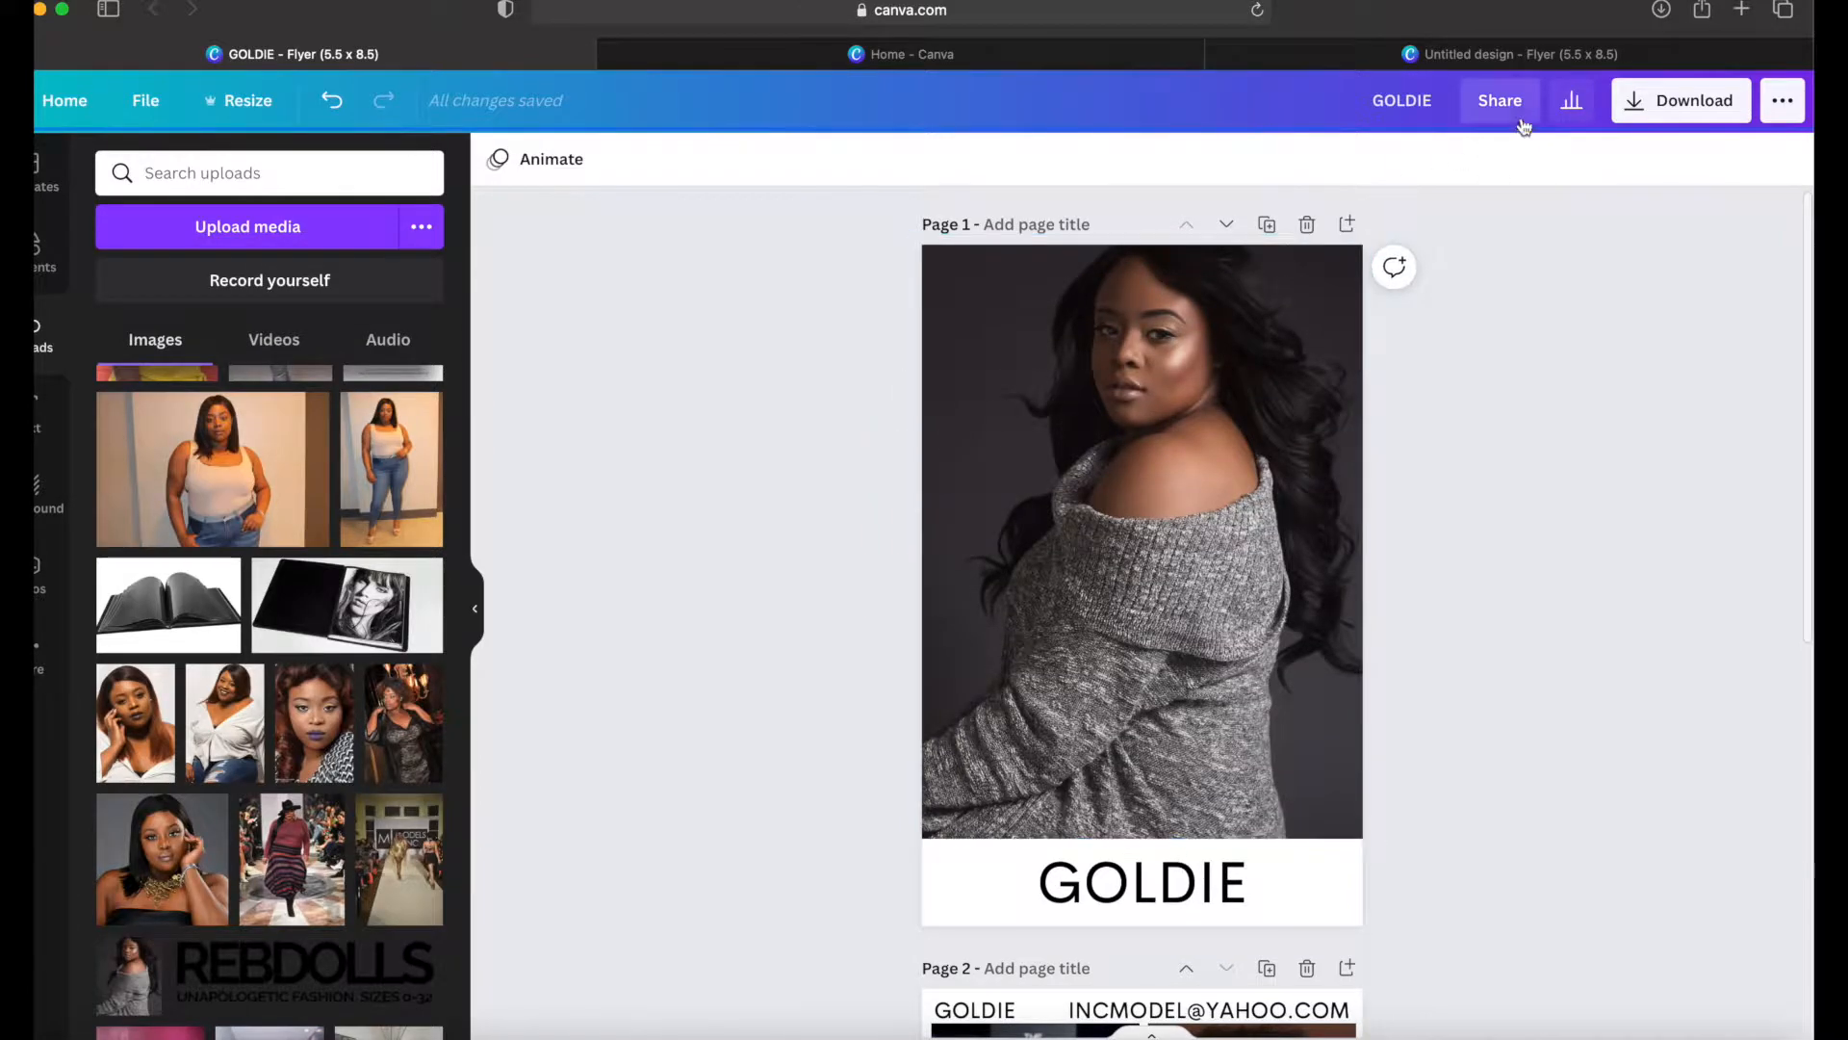
{"action": "left_click", "coordinate": [1511, 56]}
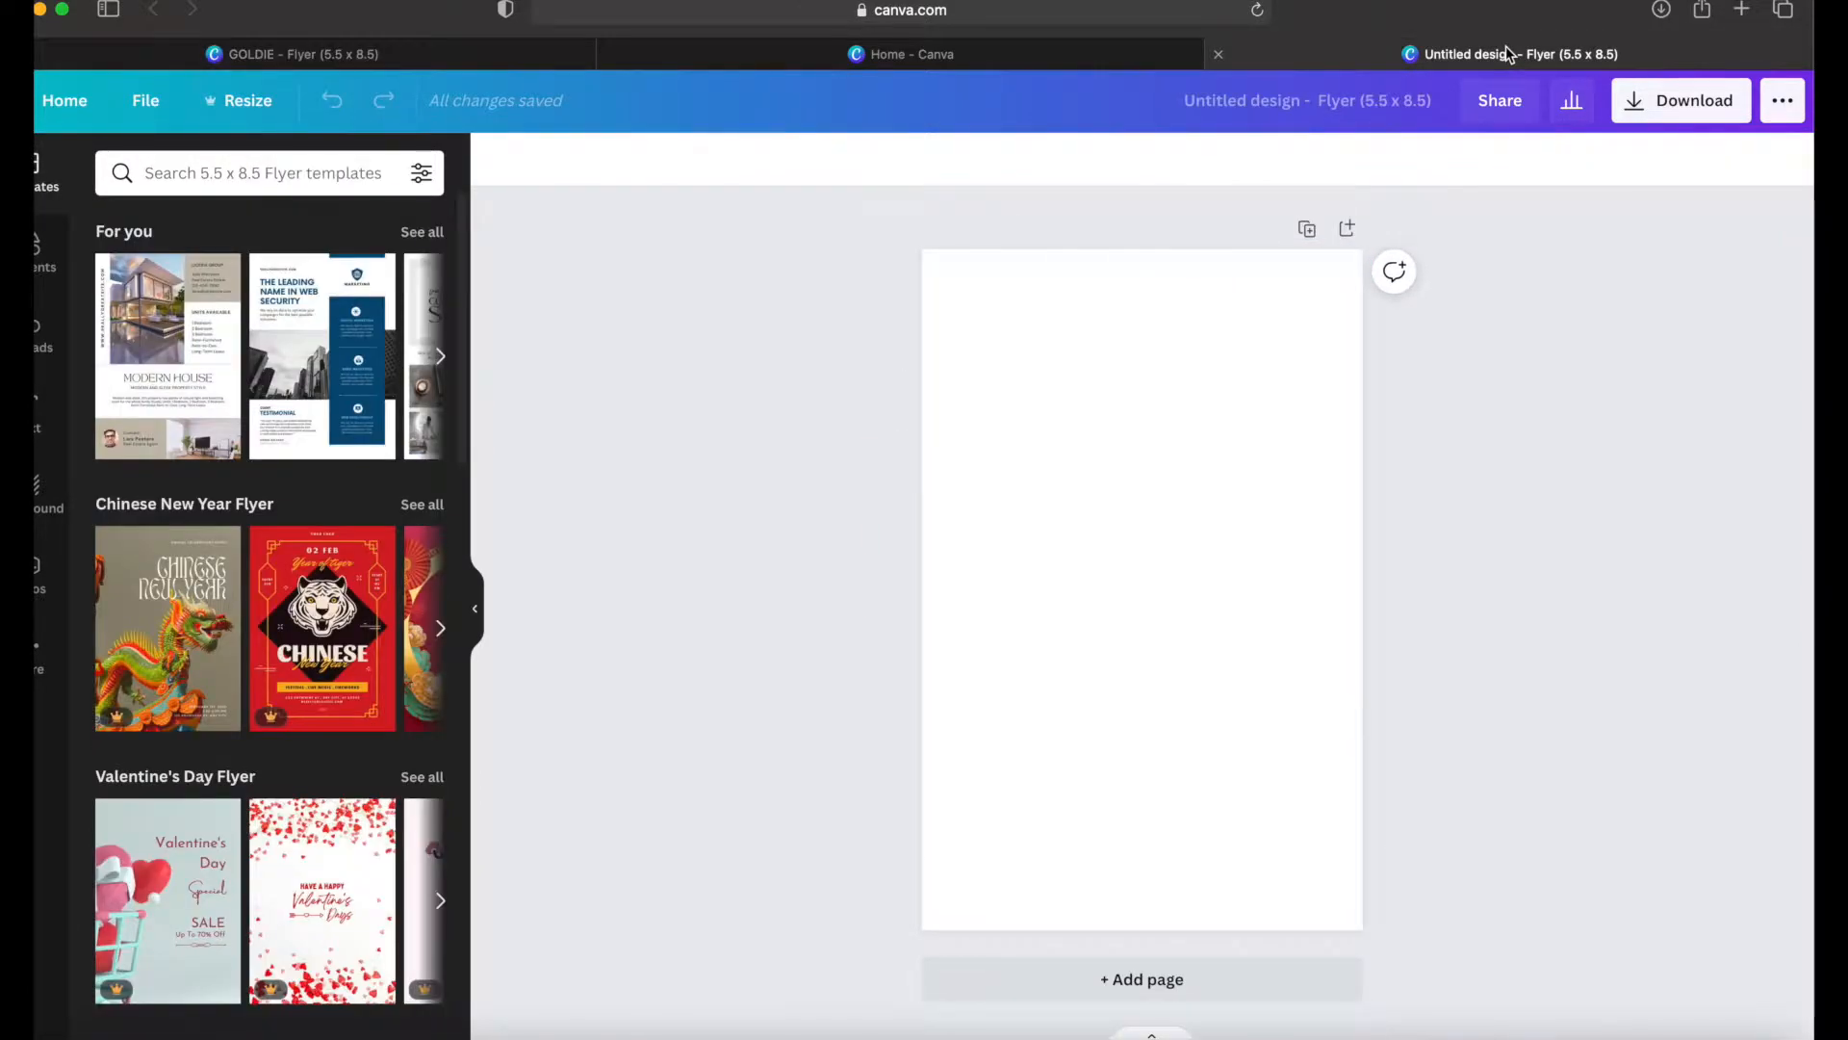
{"action": "left_click", "coordinate": [1220, 414]}
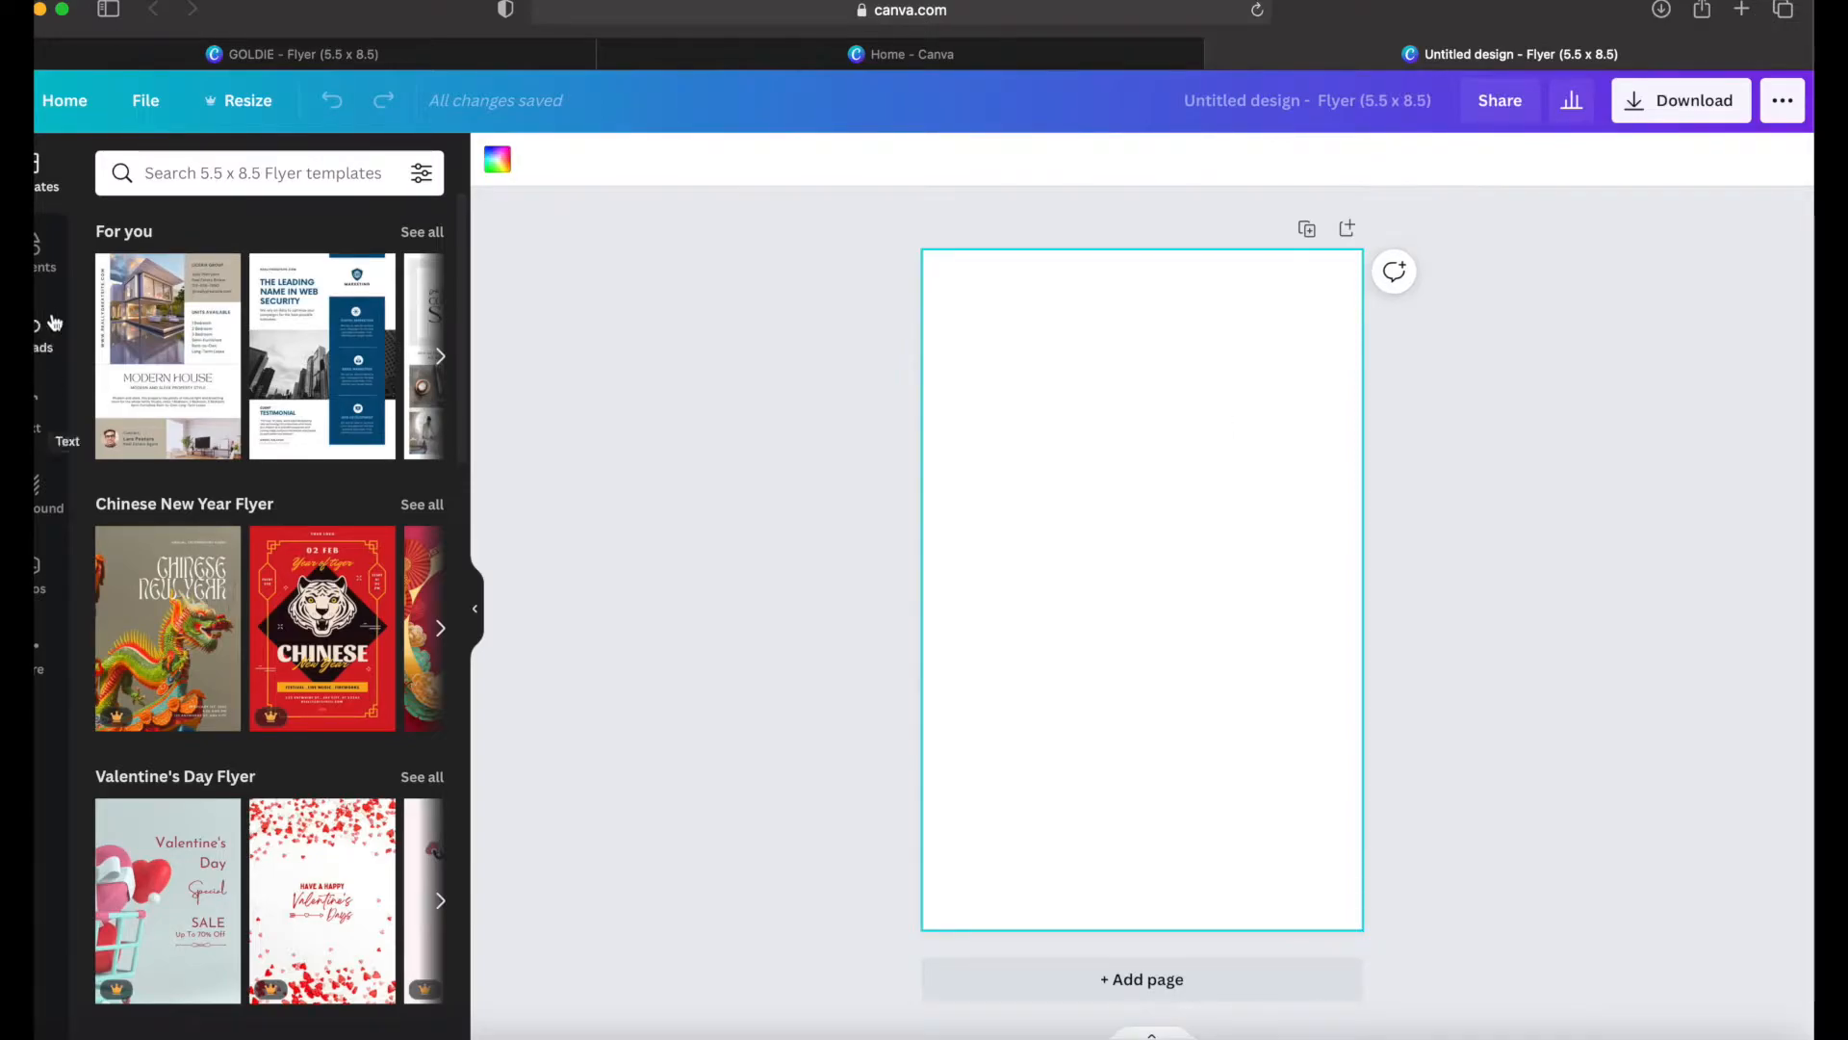
Step: Add a single-image grid to the page and shorten it to leave a blank white strip along the page's lower edge
{"action": "left_click", "coordinate": [43, 286]}
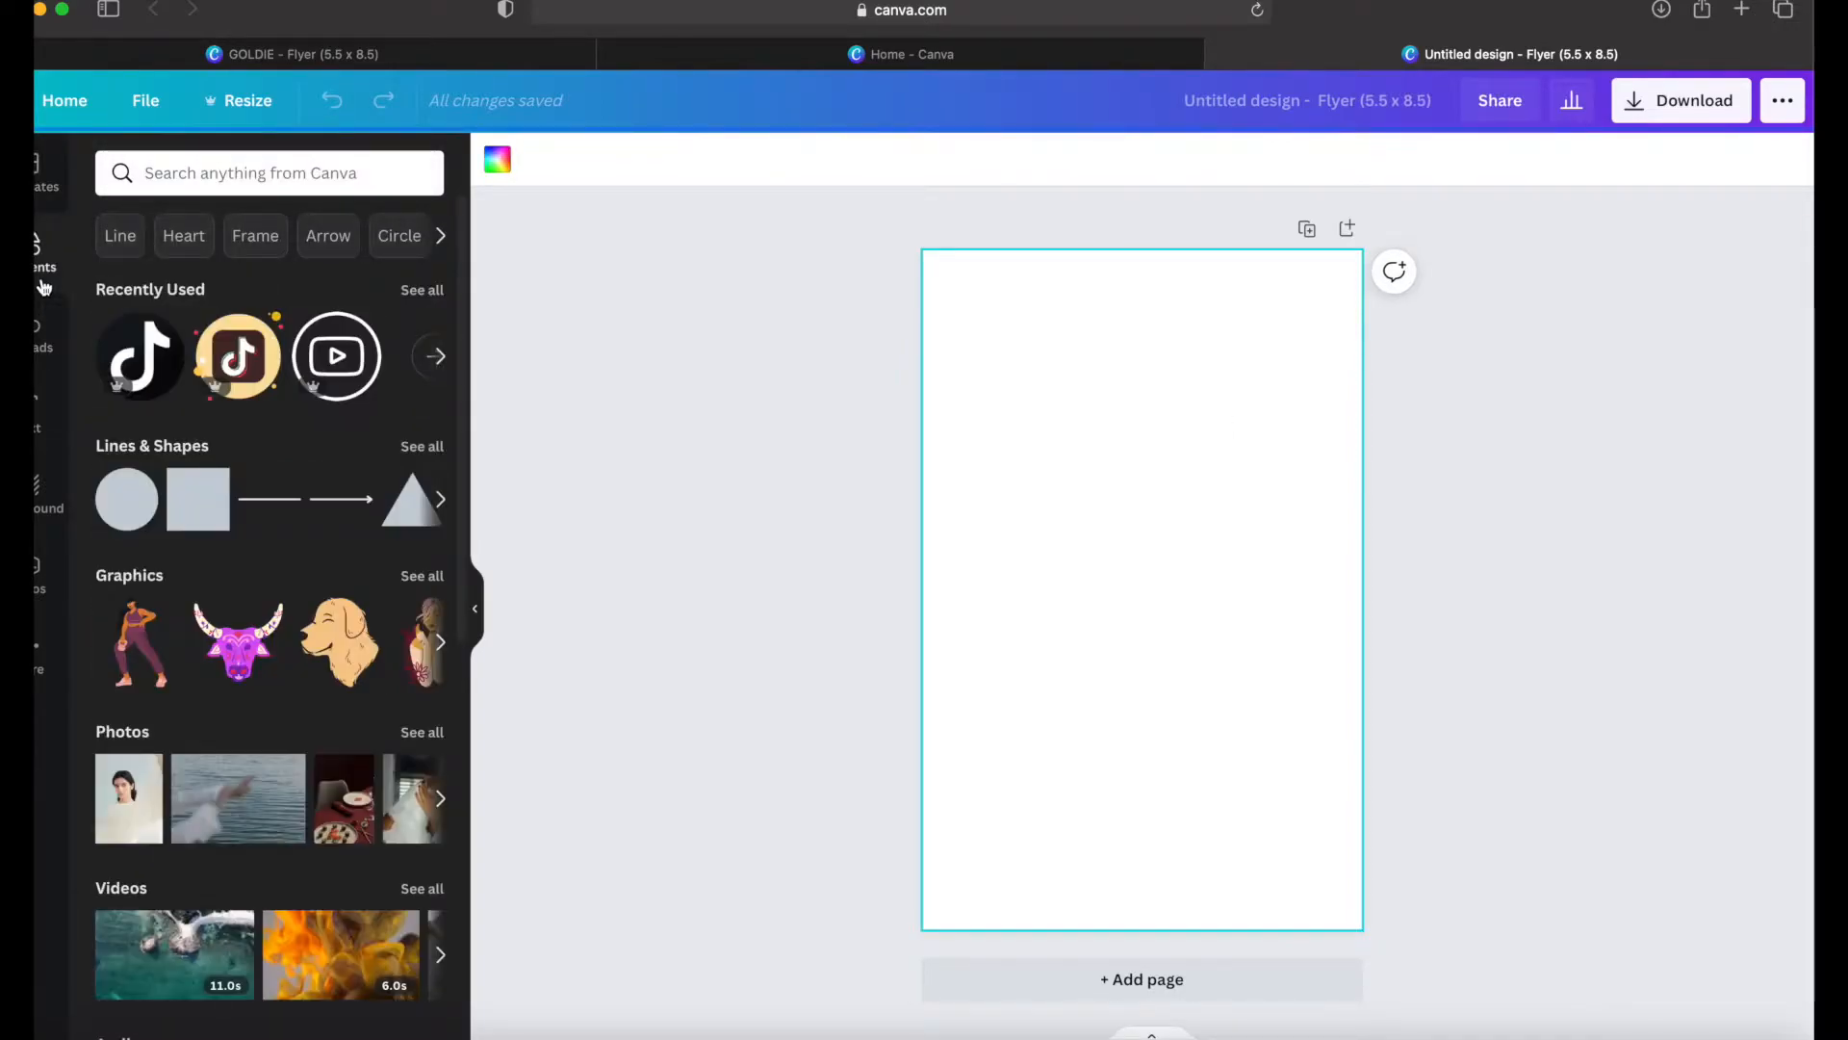
{"action": "scroll", "coordinate": [188, 722], "scroll_direction": "down", "scroll_amount": 3}
{"action": "scroll", "coordinate": [187, 720], "scroll_direction": "down", "scroll_amount": 5}
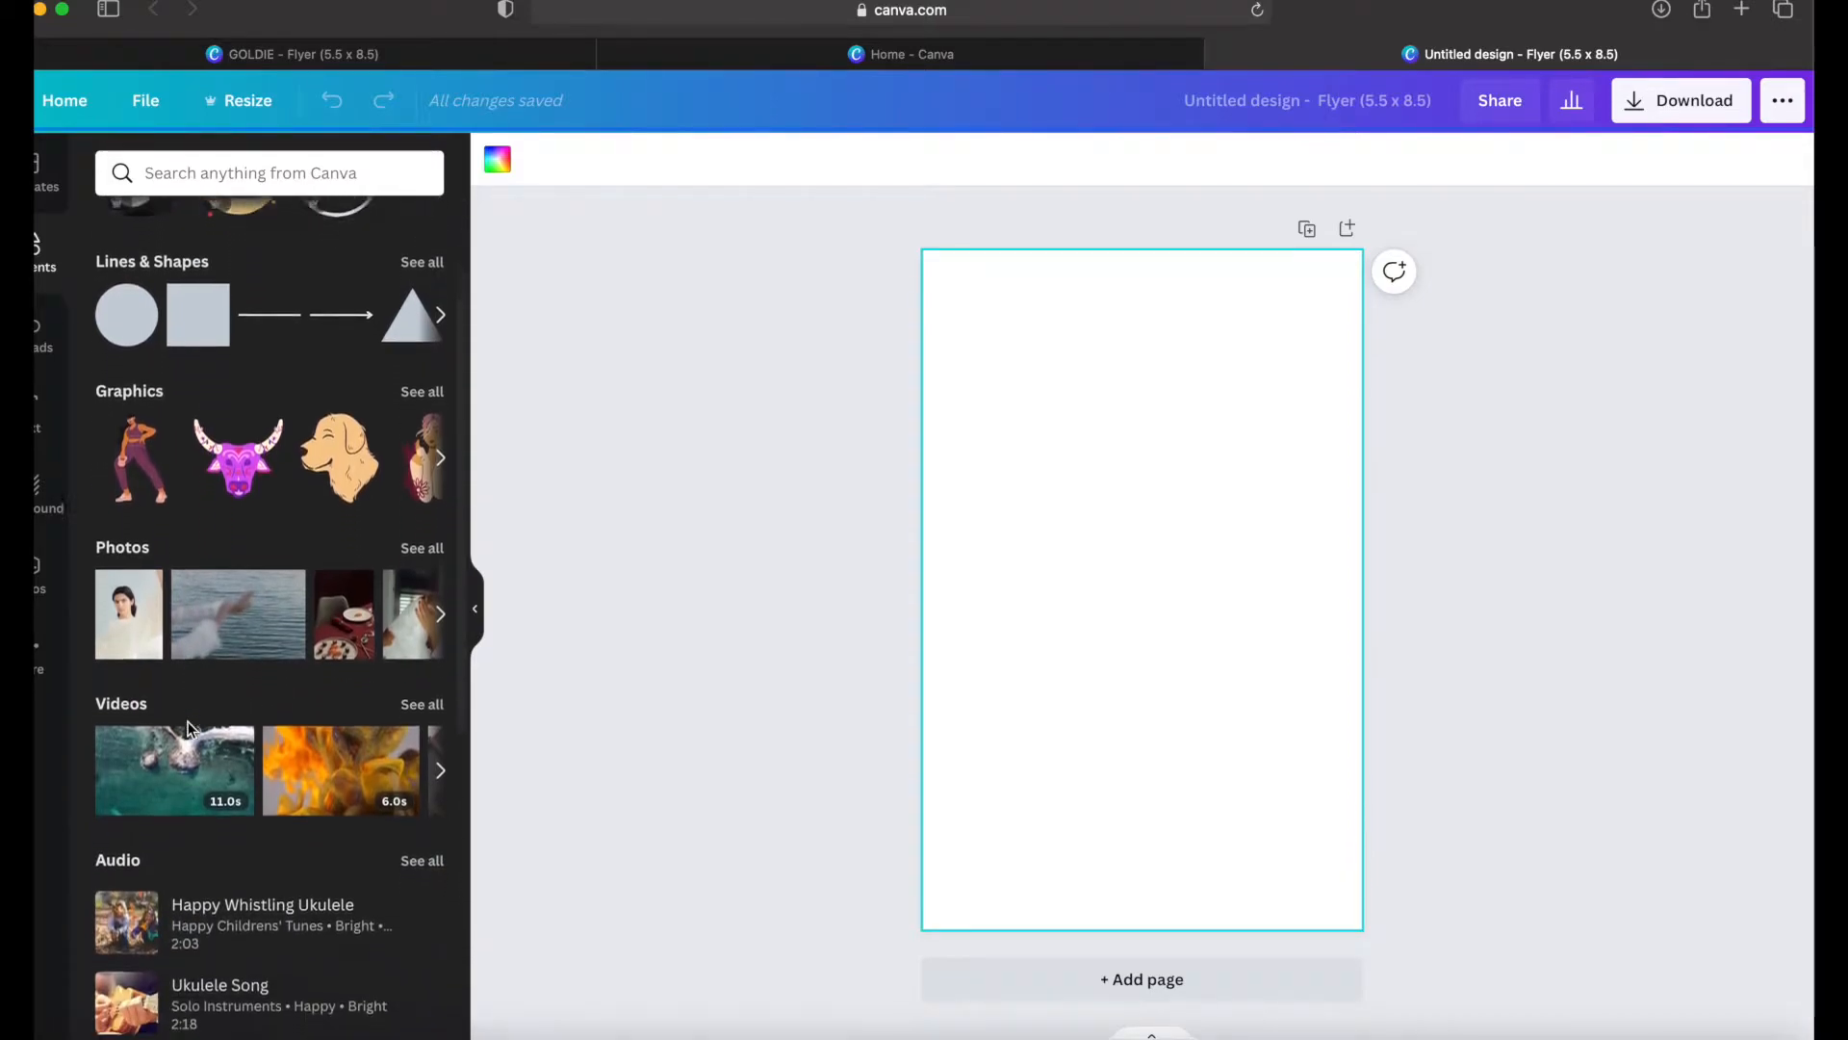
{"action": "scroll", "coordinate": [188, 726], "scroll_direction": "down", "scroll_amount": 6}
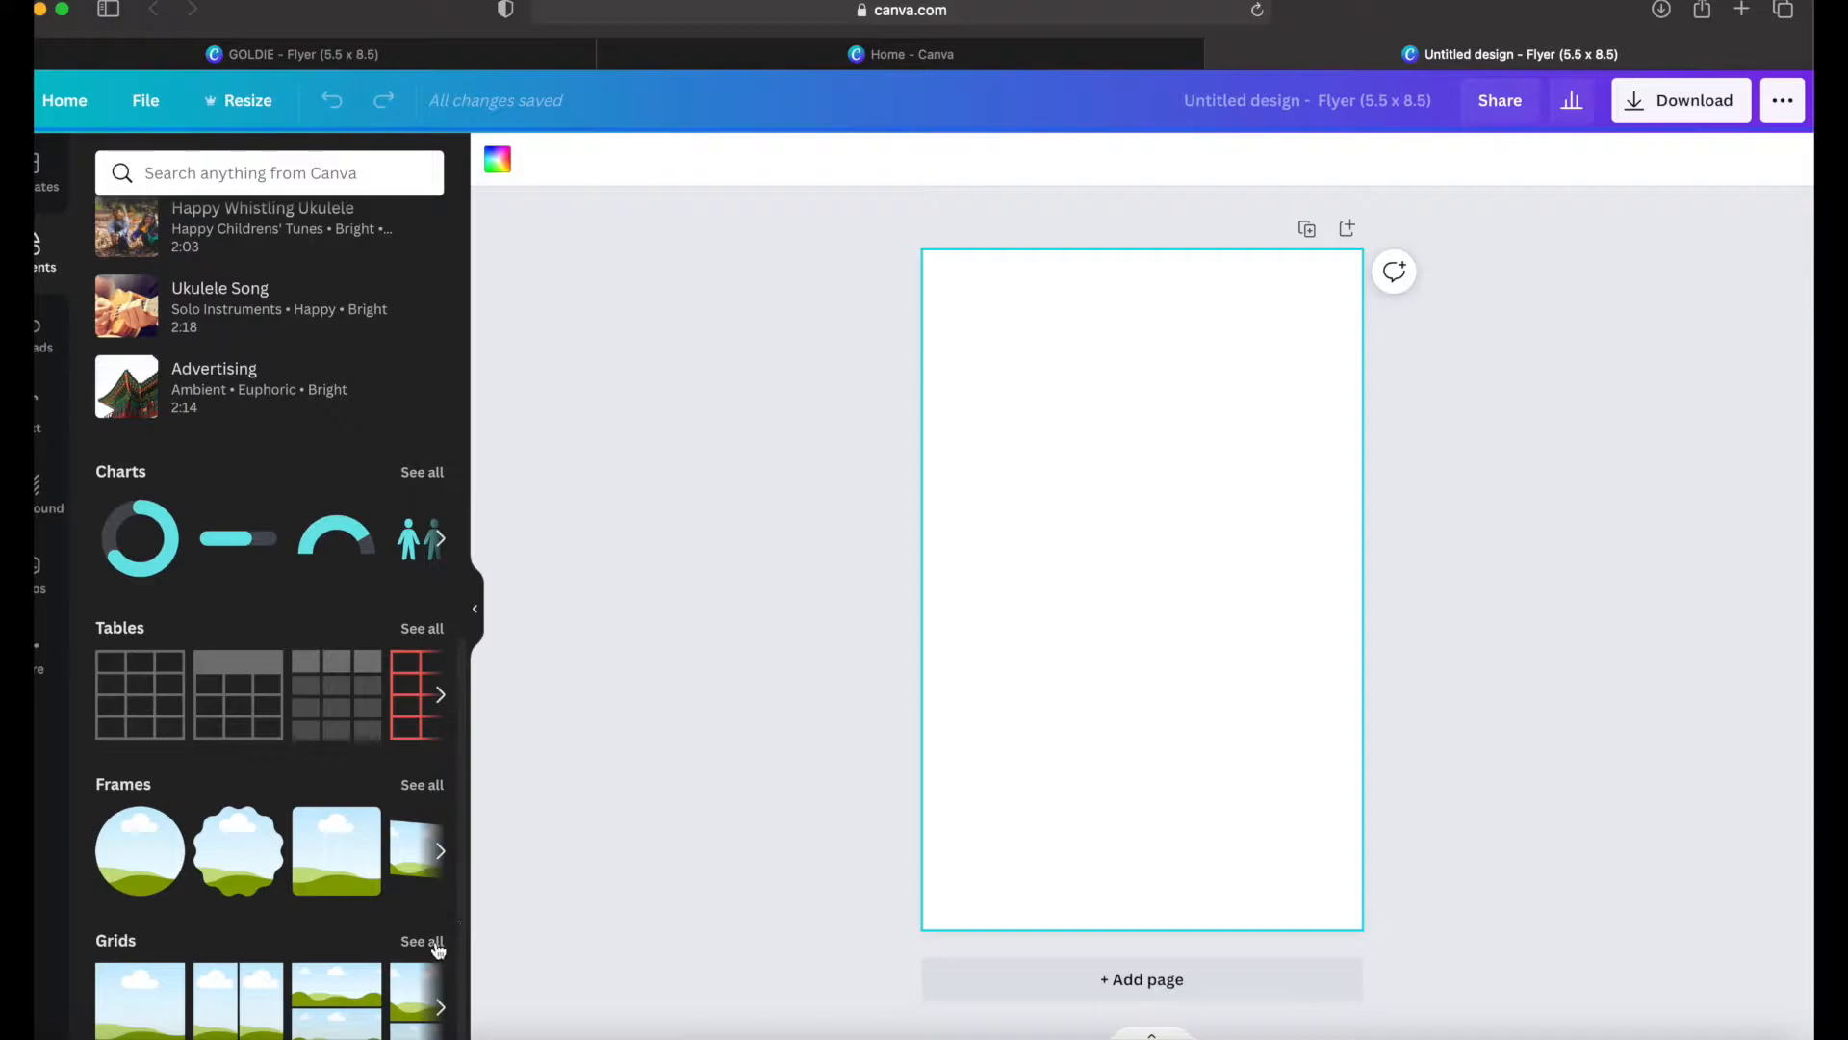
{"action": "left_click", "coordinate": [433, 942]}
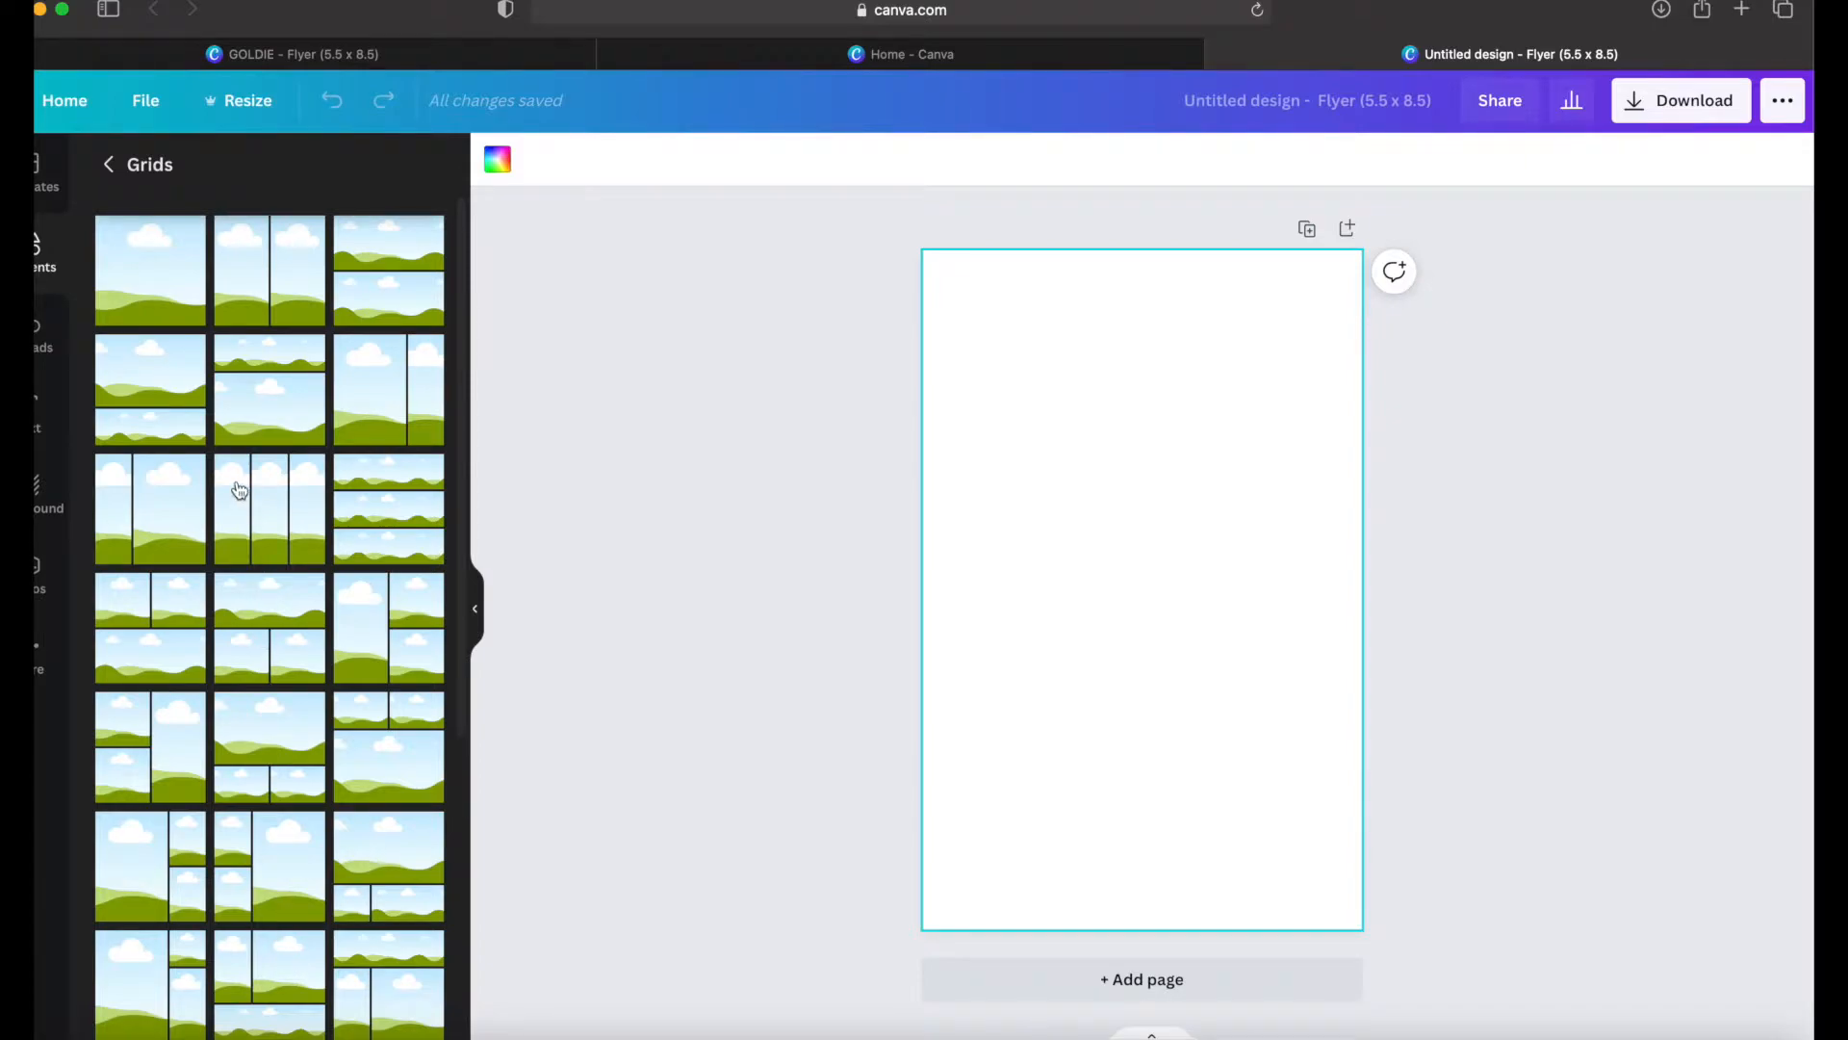
{"action": "left_click", "coordinate": [171, 292]}
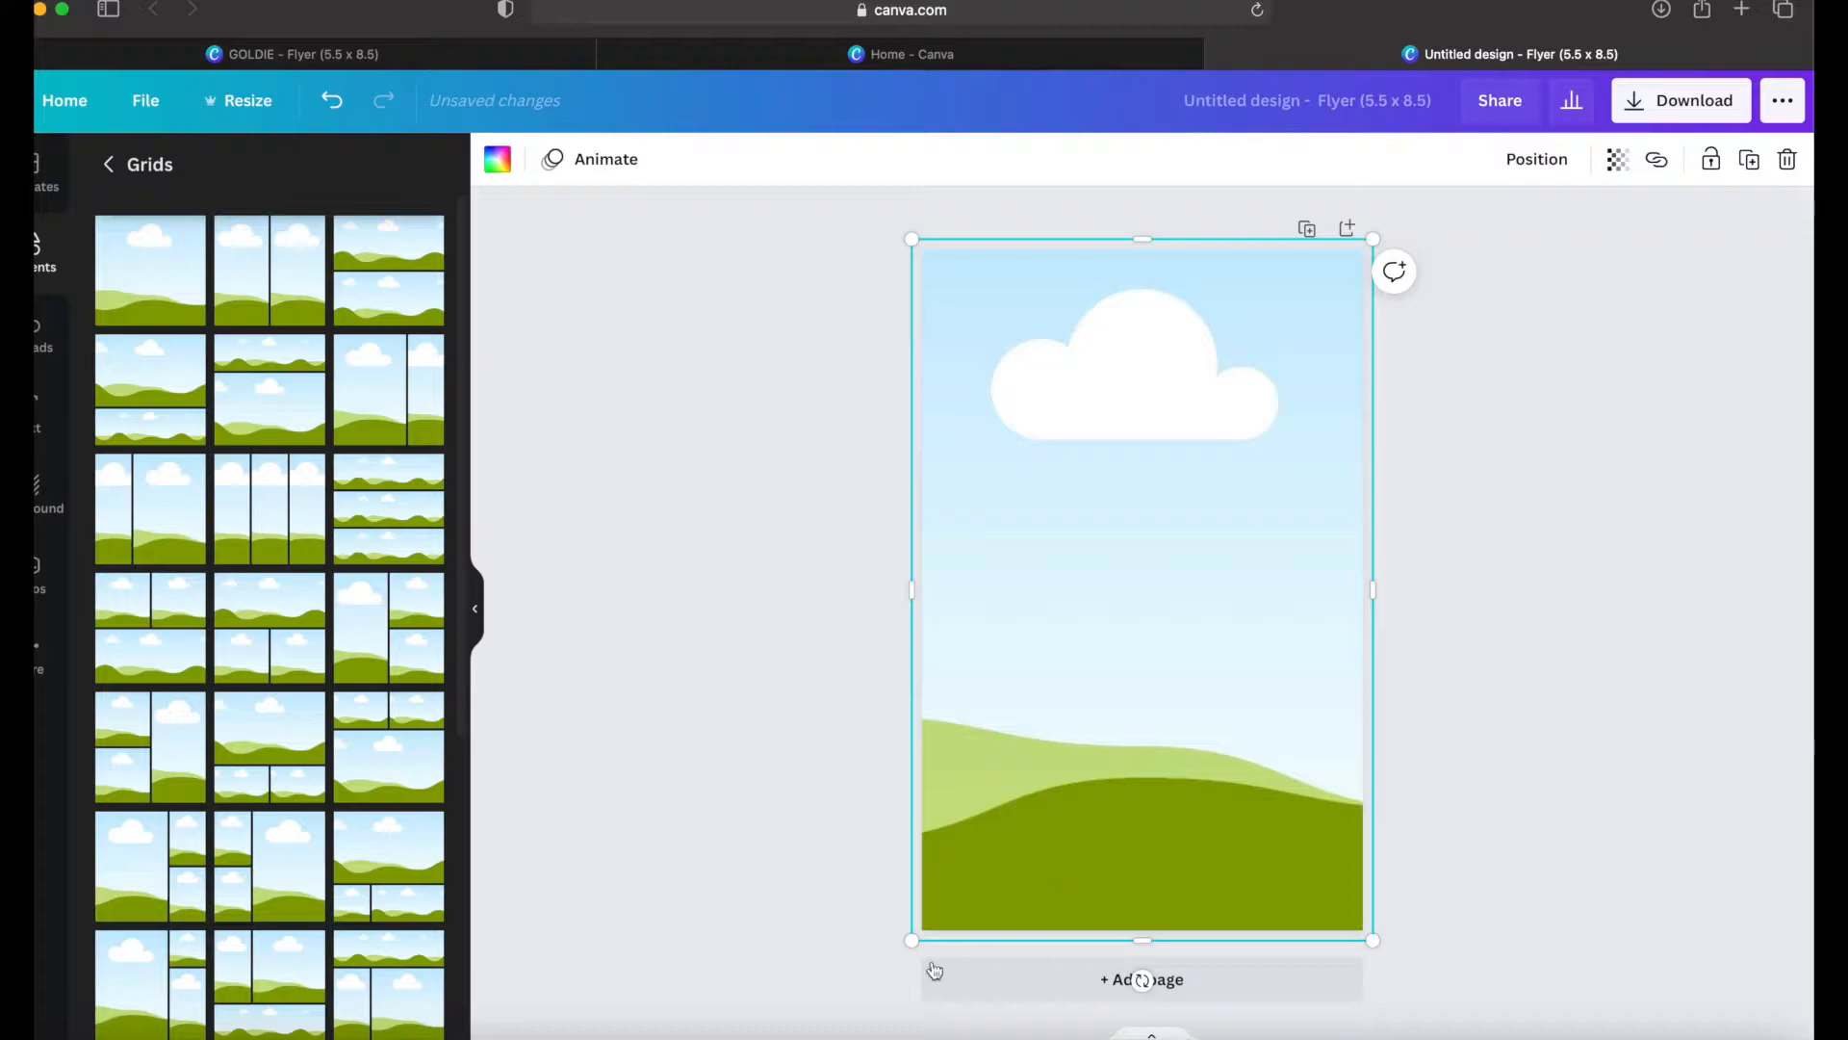
{"action": "left_click_drag", "start_coordinate": [912, 943], "coordinate": [911, 861]}
{"action": "left_click", "coordinate": [1183, 907]}
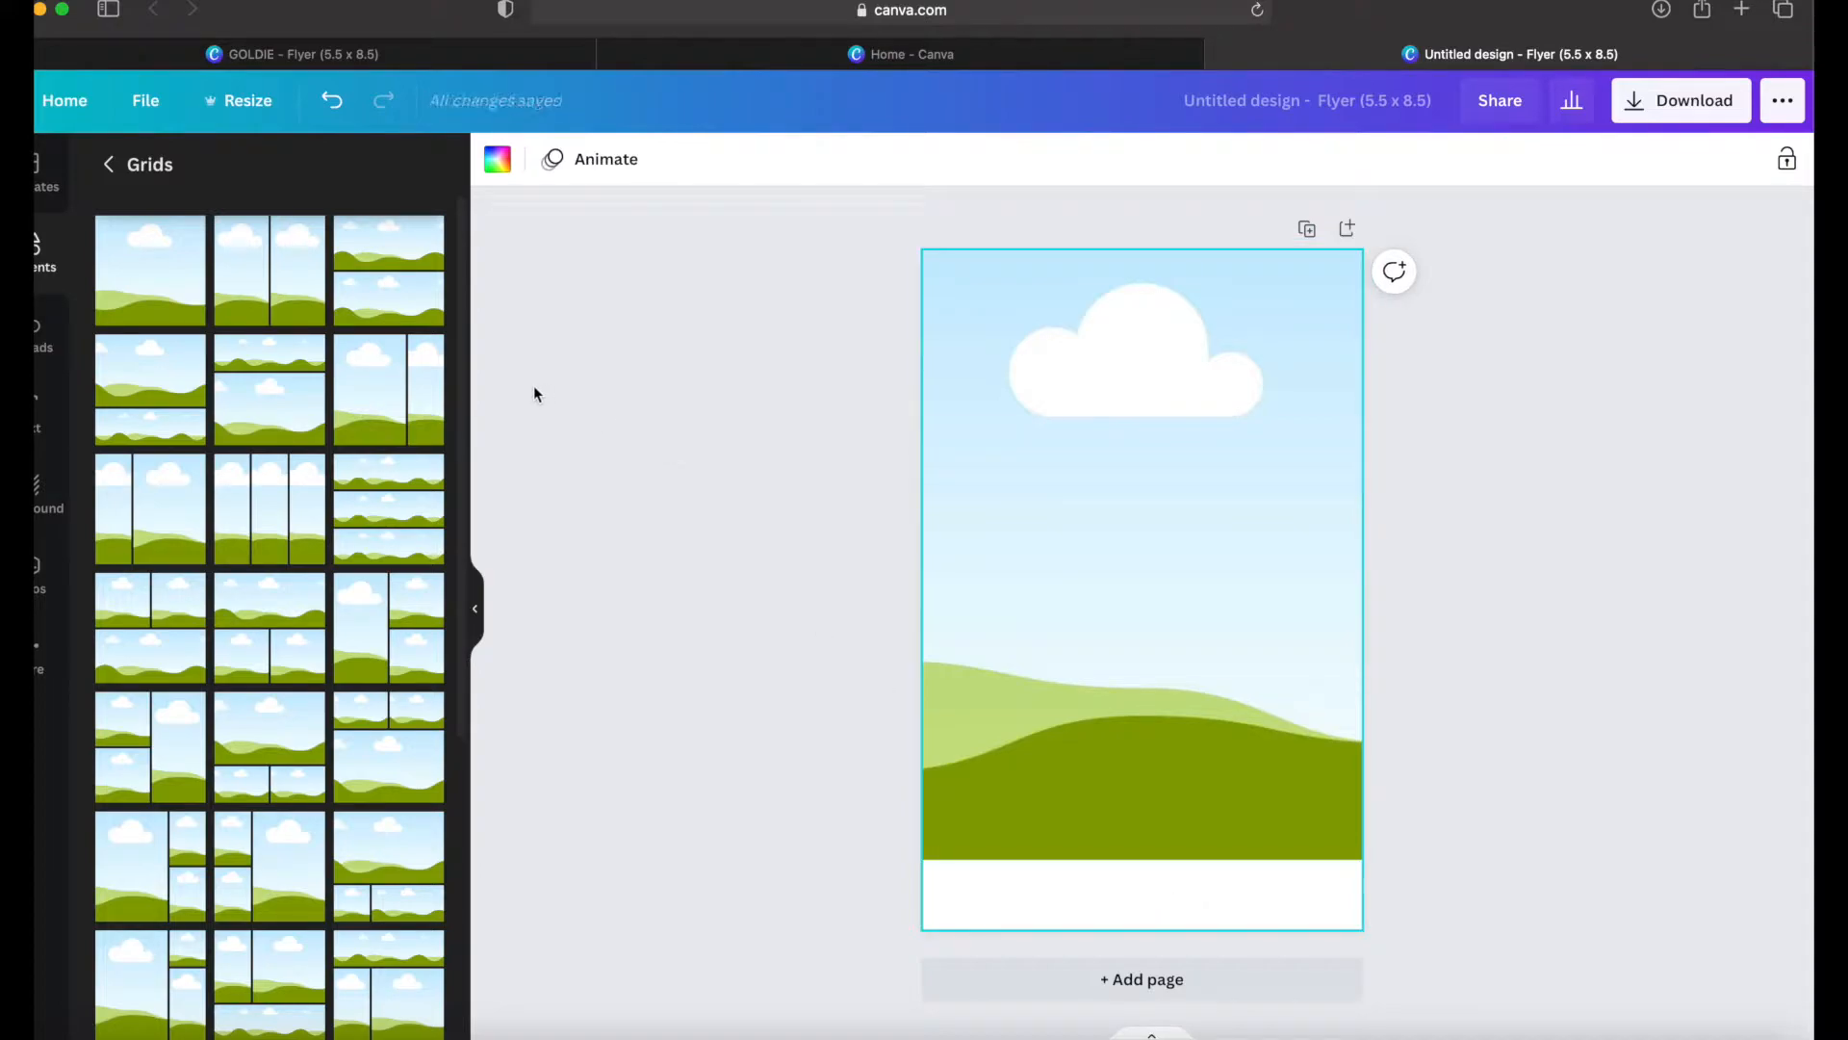
Step: Add a heading reading NAME and place it centred in the white strip below the image grid
{"action": "left_click", "coordinate": [43, 423]}
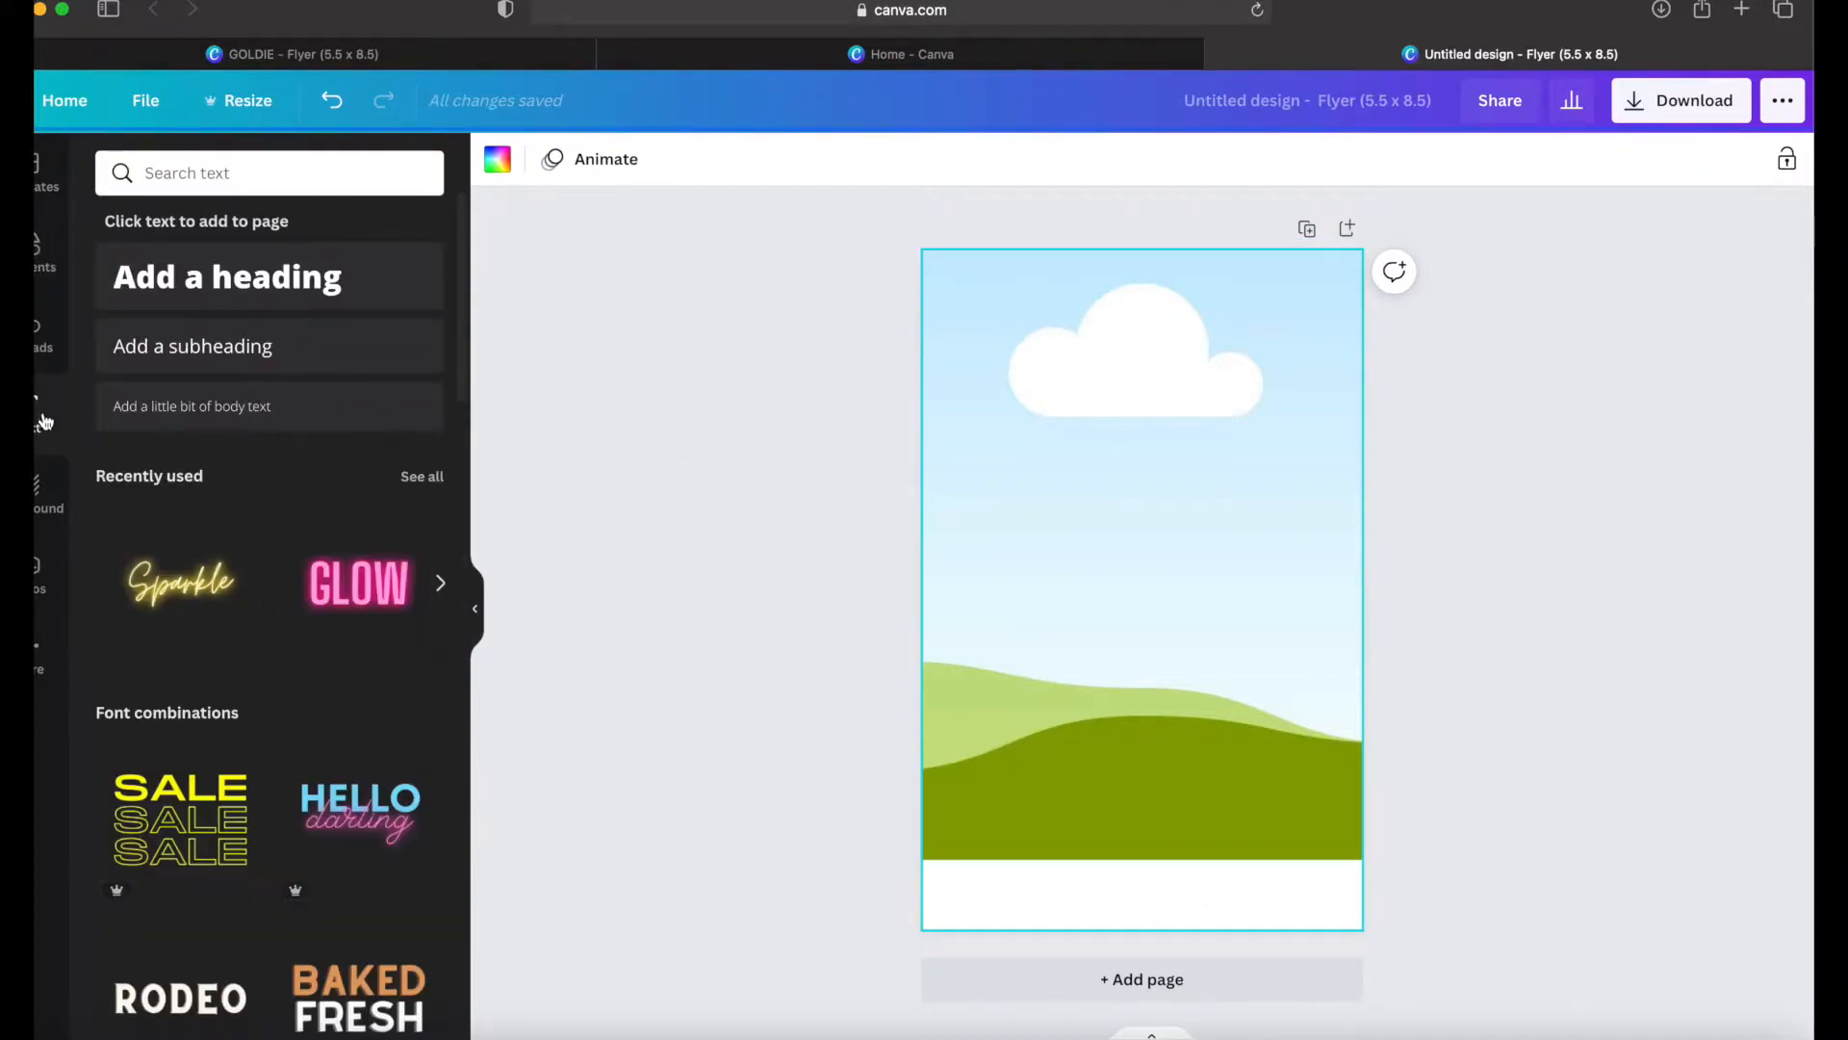
{"action": "left_click", "coordinate": [266, 276]}
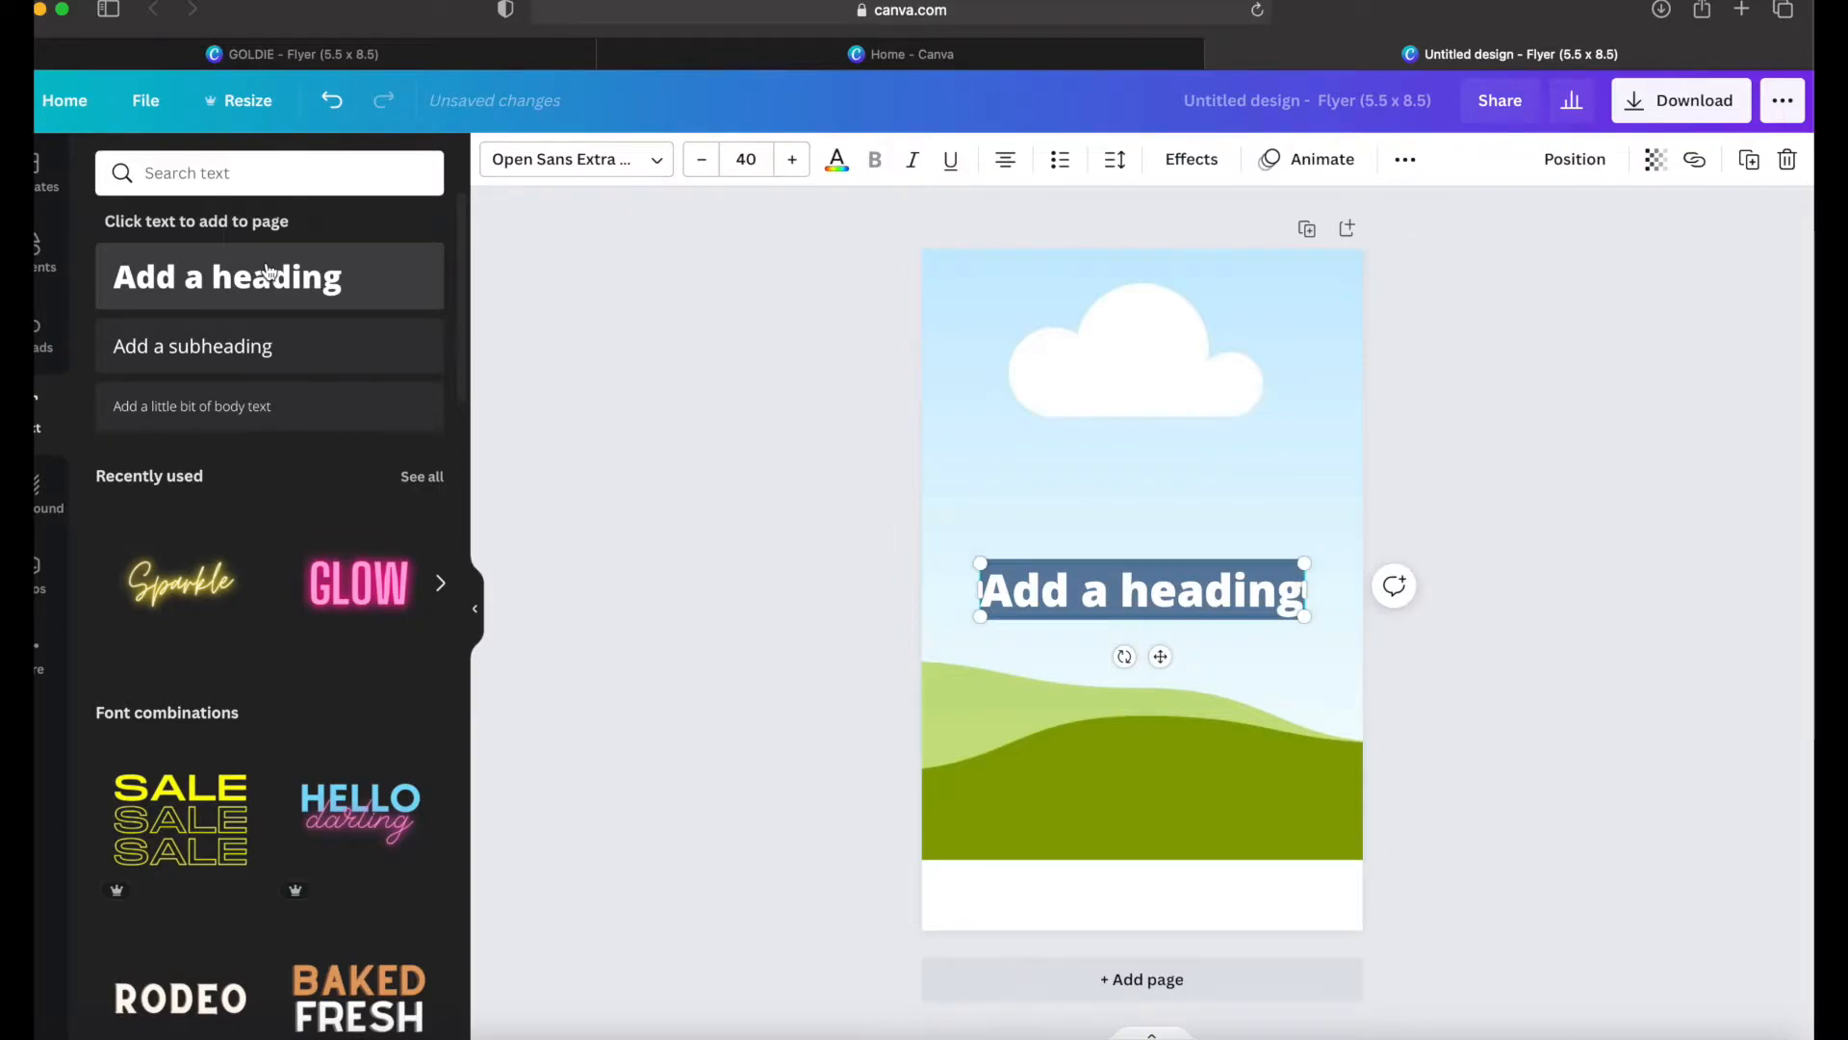
{"action": "type", "text": "name"}
{"action": "key", "text": "BackSpace"}
{"action": "key", "text": "BackSpace"}
{"action": "key", "text": "BackSpace"}
{"action": "key", "text": "BackSpace"}
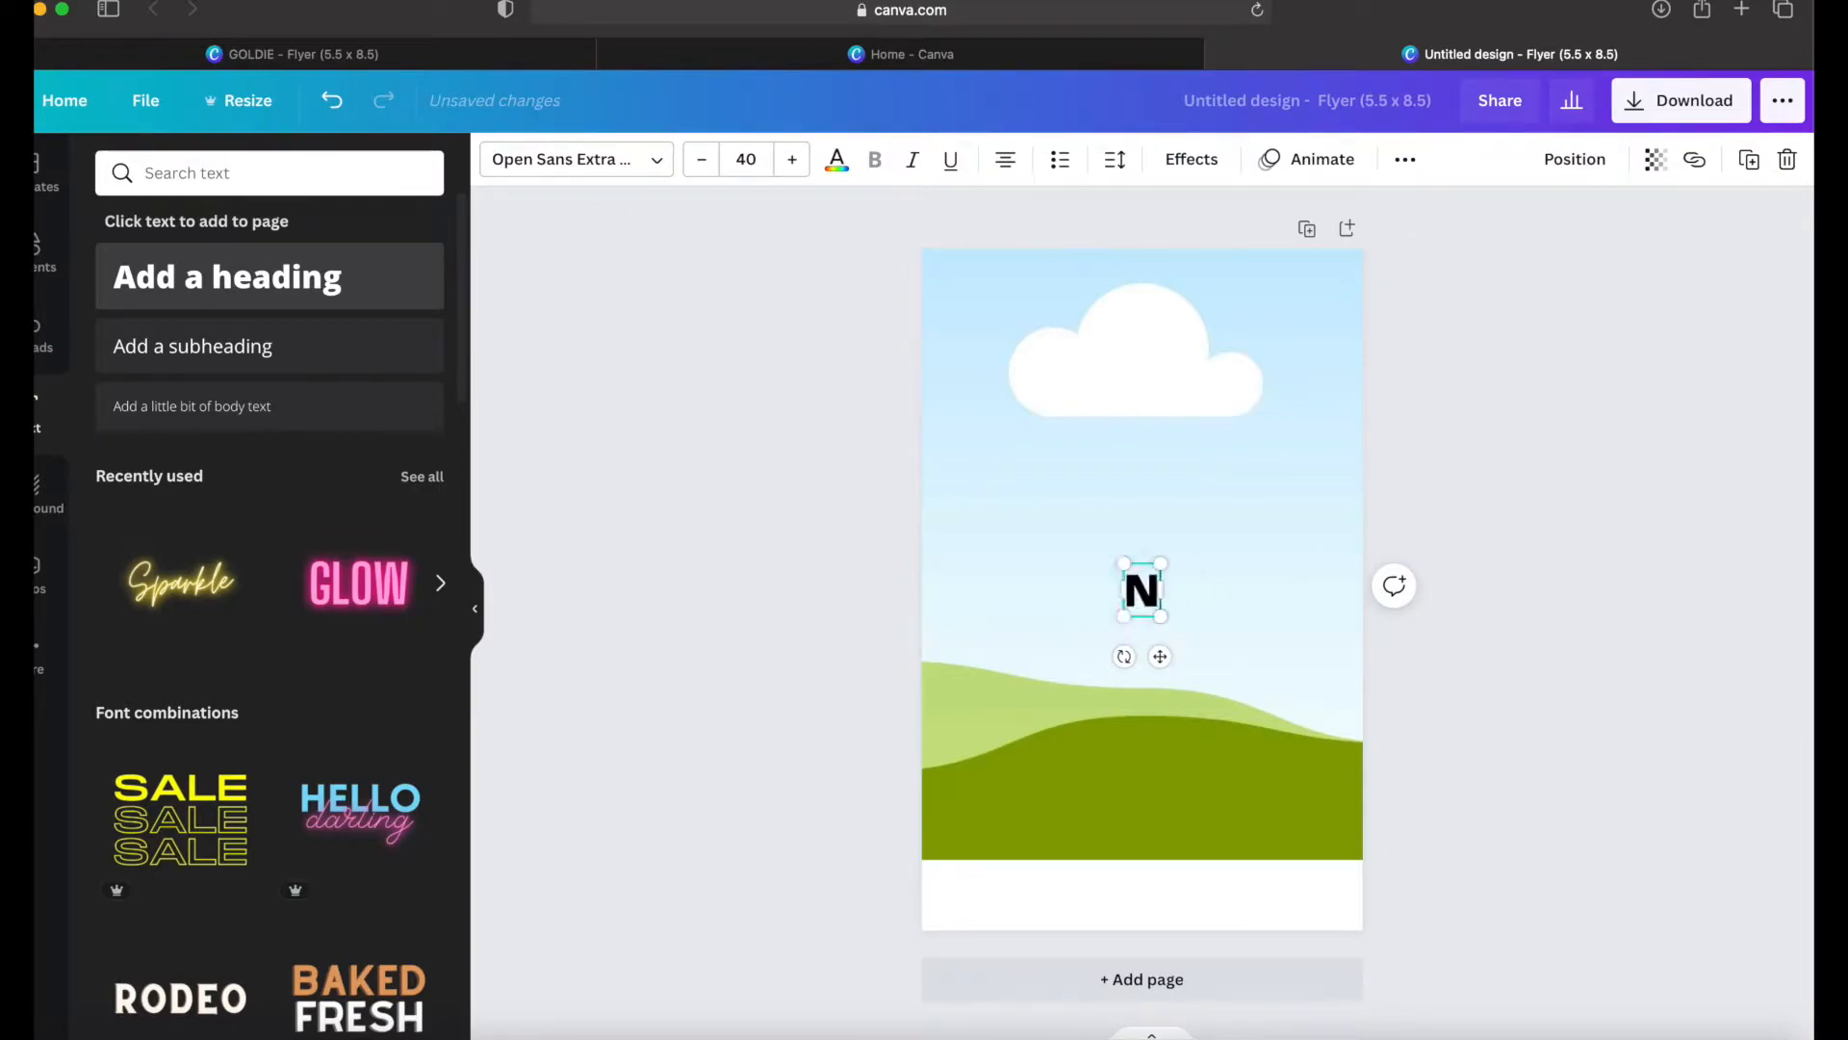
{"action": "type", "text": "NAME"}
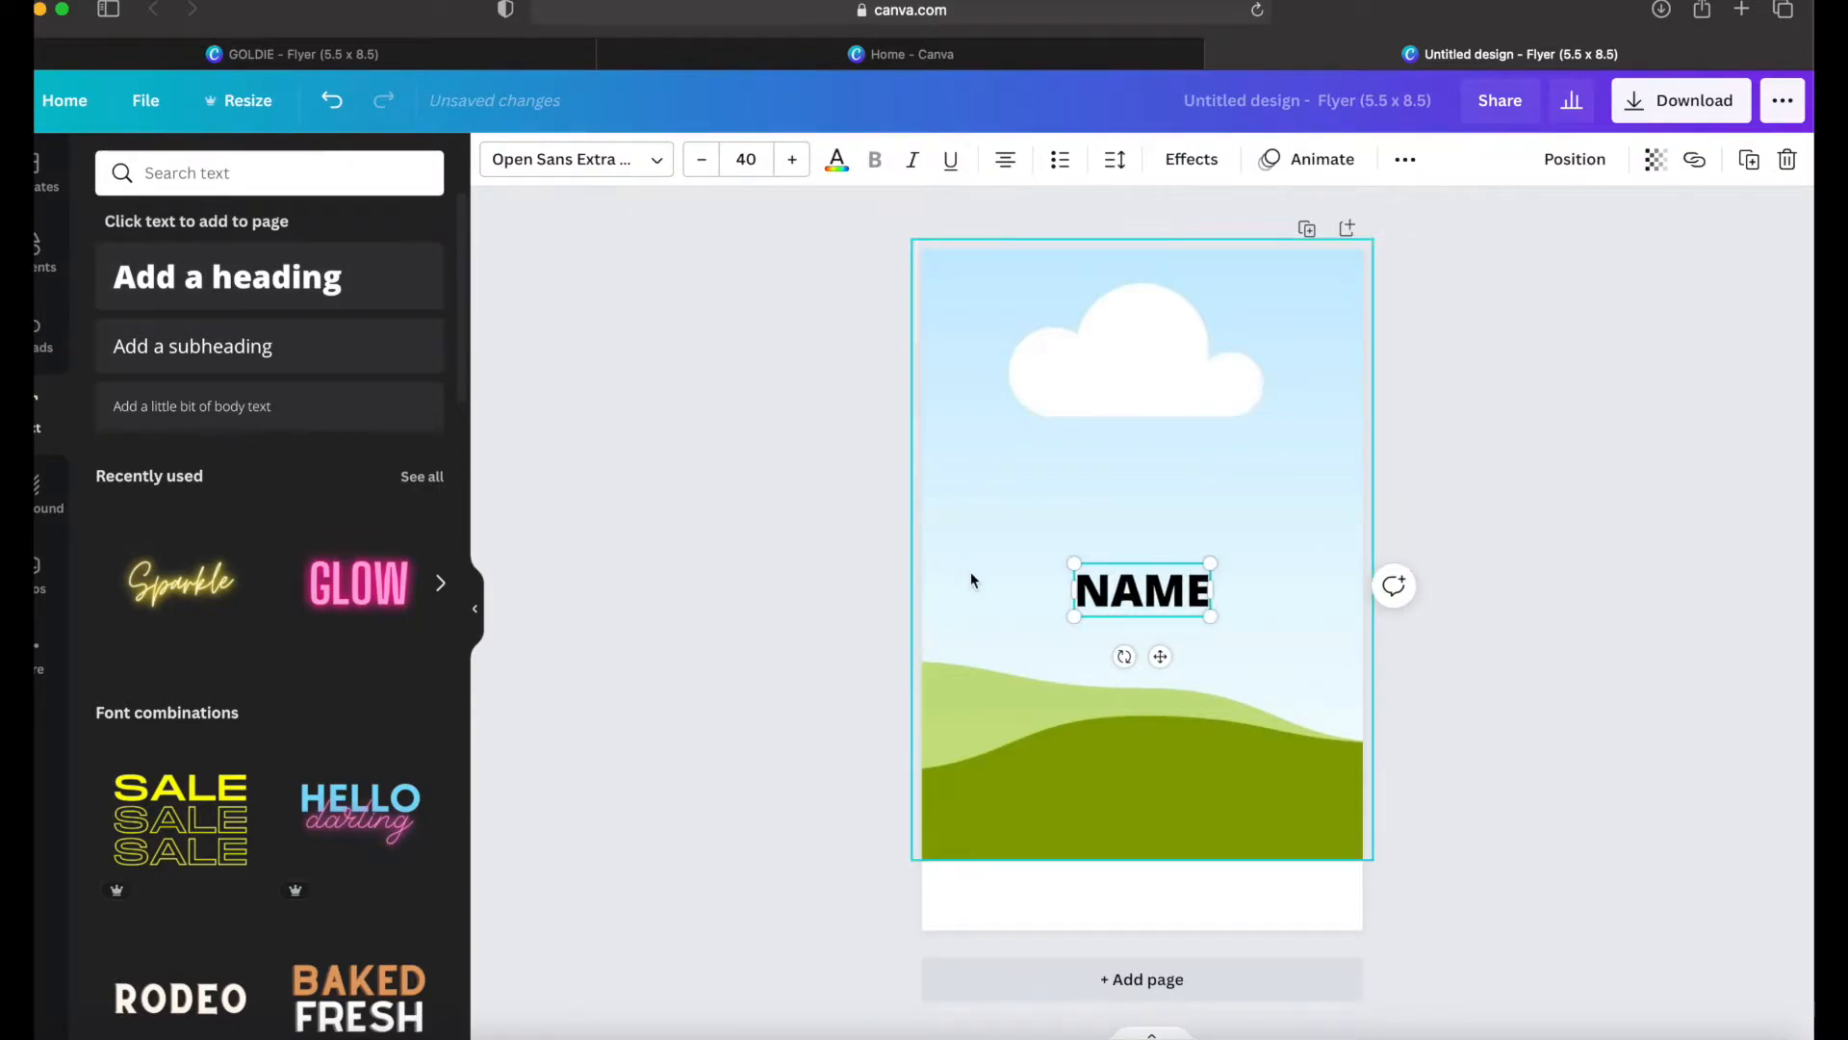
{"action": "left_click_drag", "start_coordinate": [1161, 658], "coordinate": [1161, 962]}
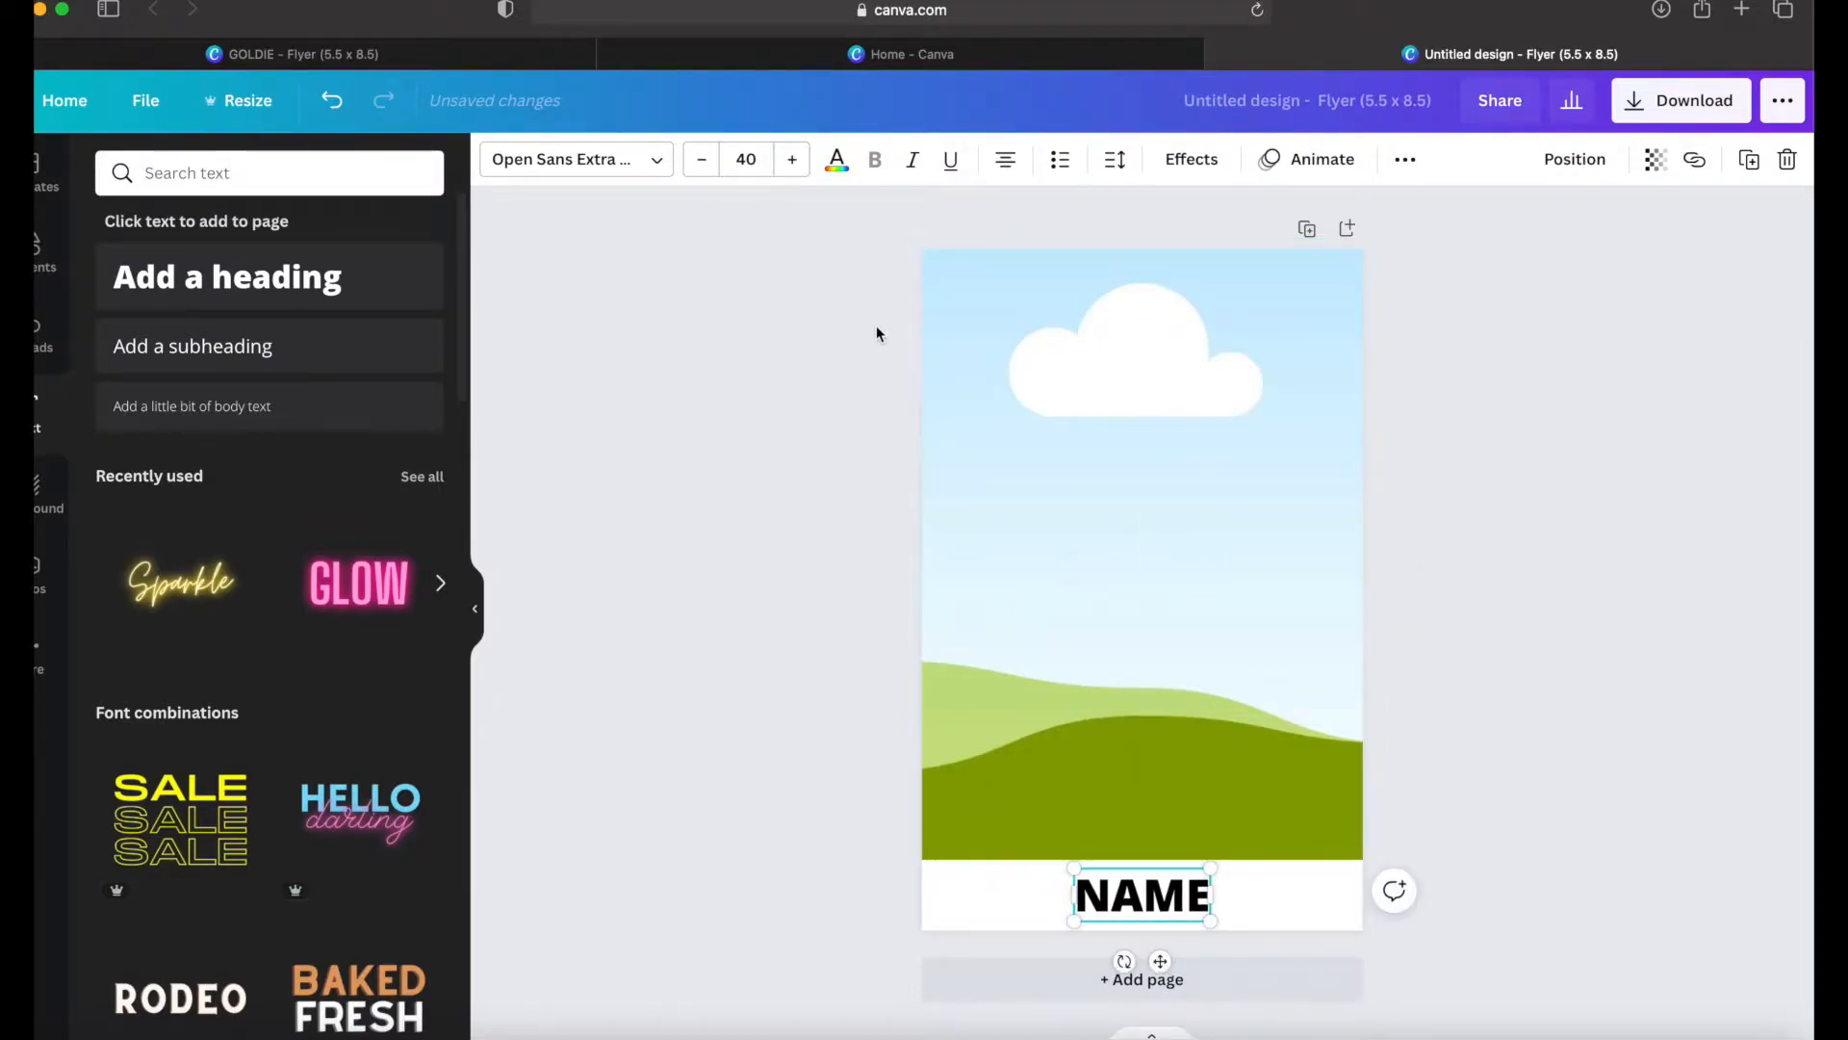
Step: Try several fonts on the NAME heading and set it to Afrah
{"action": "left_click", "coordinate": [659, 171]}
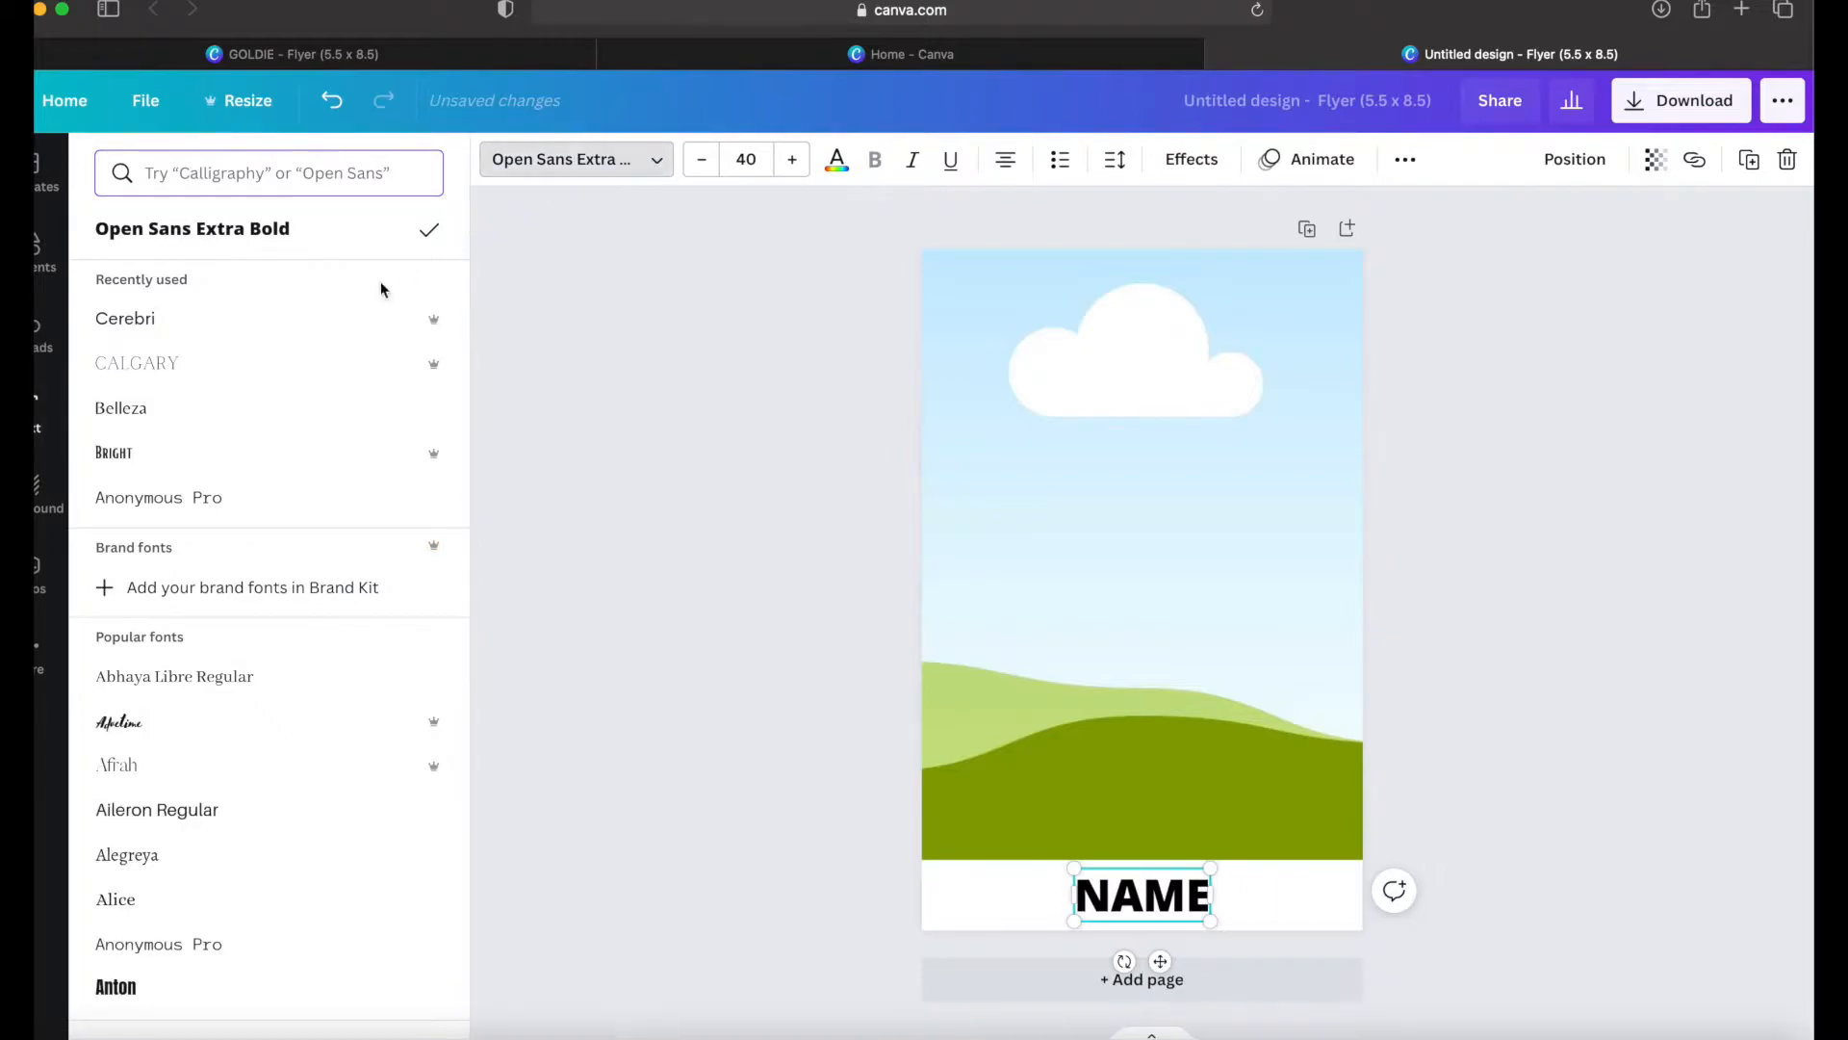
{"action": "scroll", "coordinate": [251, 442], "scroll_direction": "down", "scroll_amount": 1}
{"action": "left_click", "coordinate": [239, 609]}
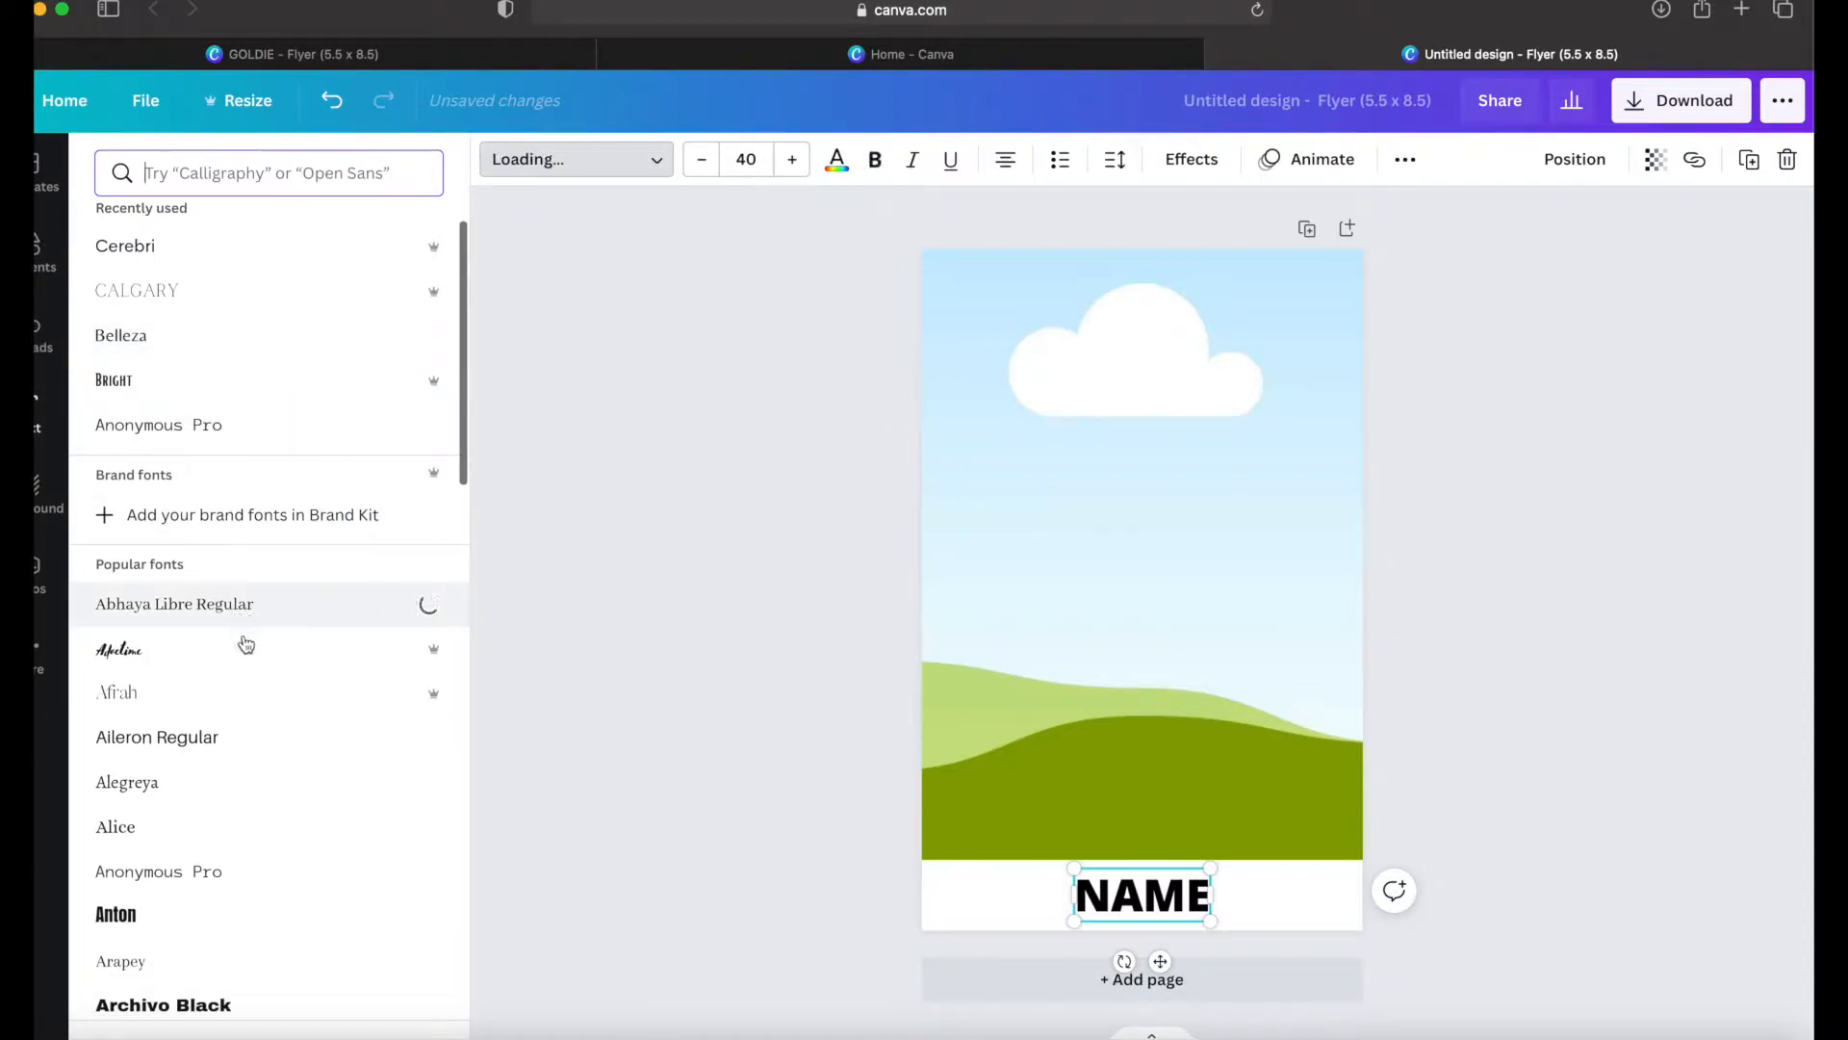
{"action": "left_click", "coordinate": [244, 652]}
{"action": "left_click", "coordinate": [243, 694]}
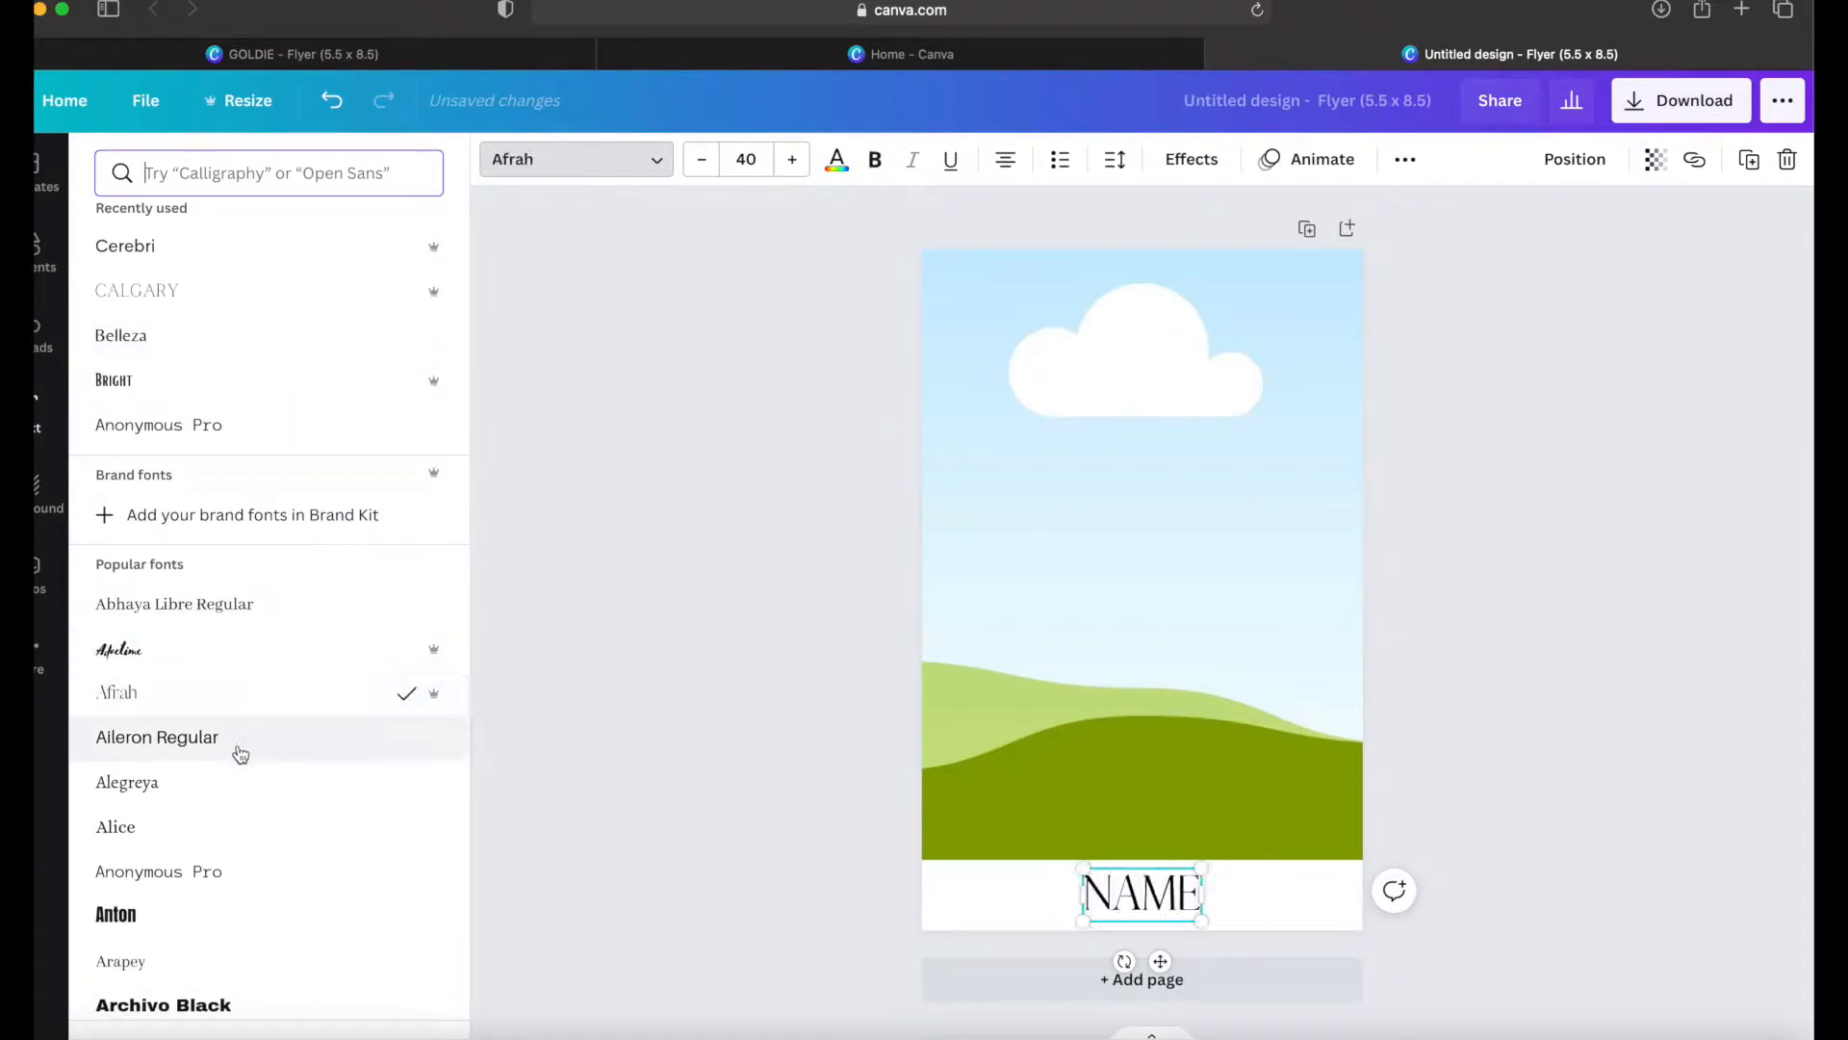
{"action": "left_click", "coordinate": [243, 757]}
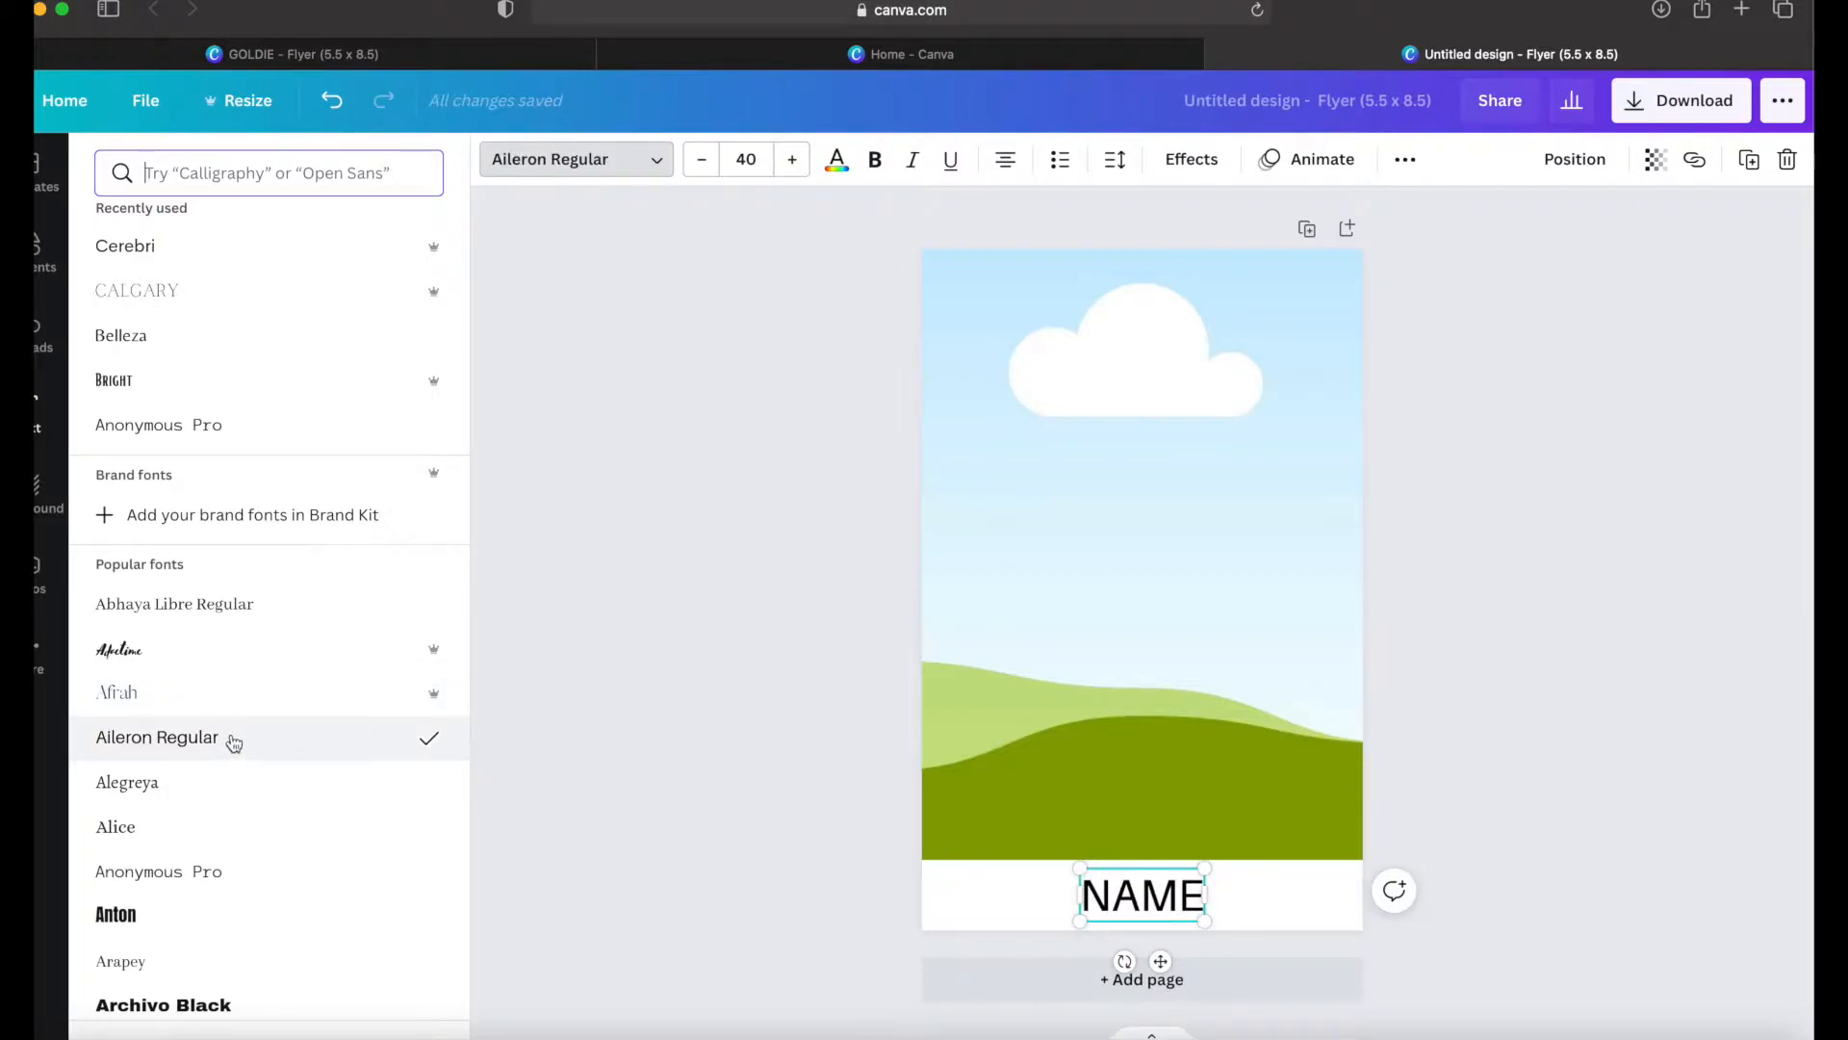
{"action": "left_click", "coordinate": [225, 713]}
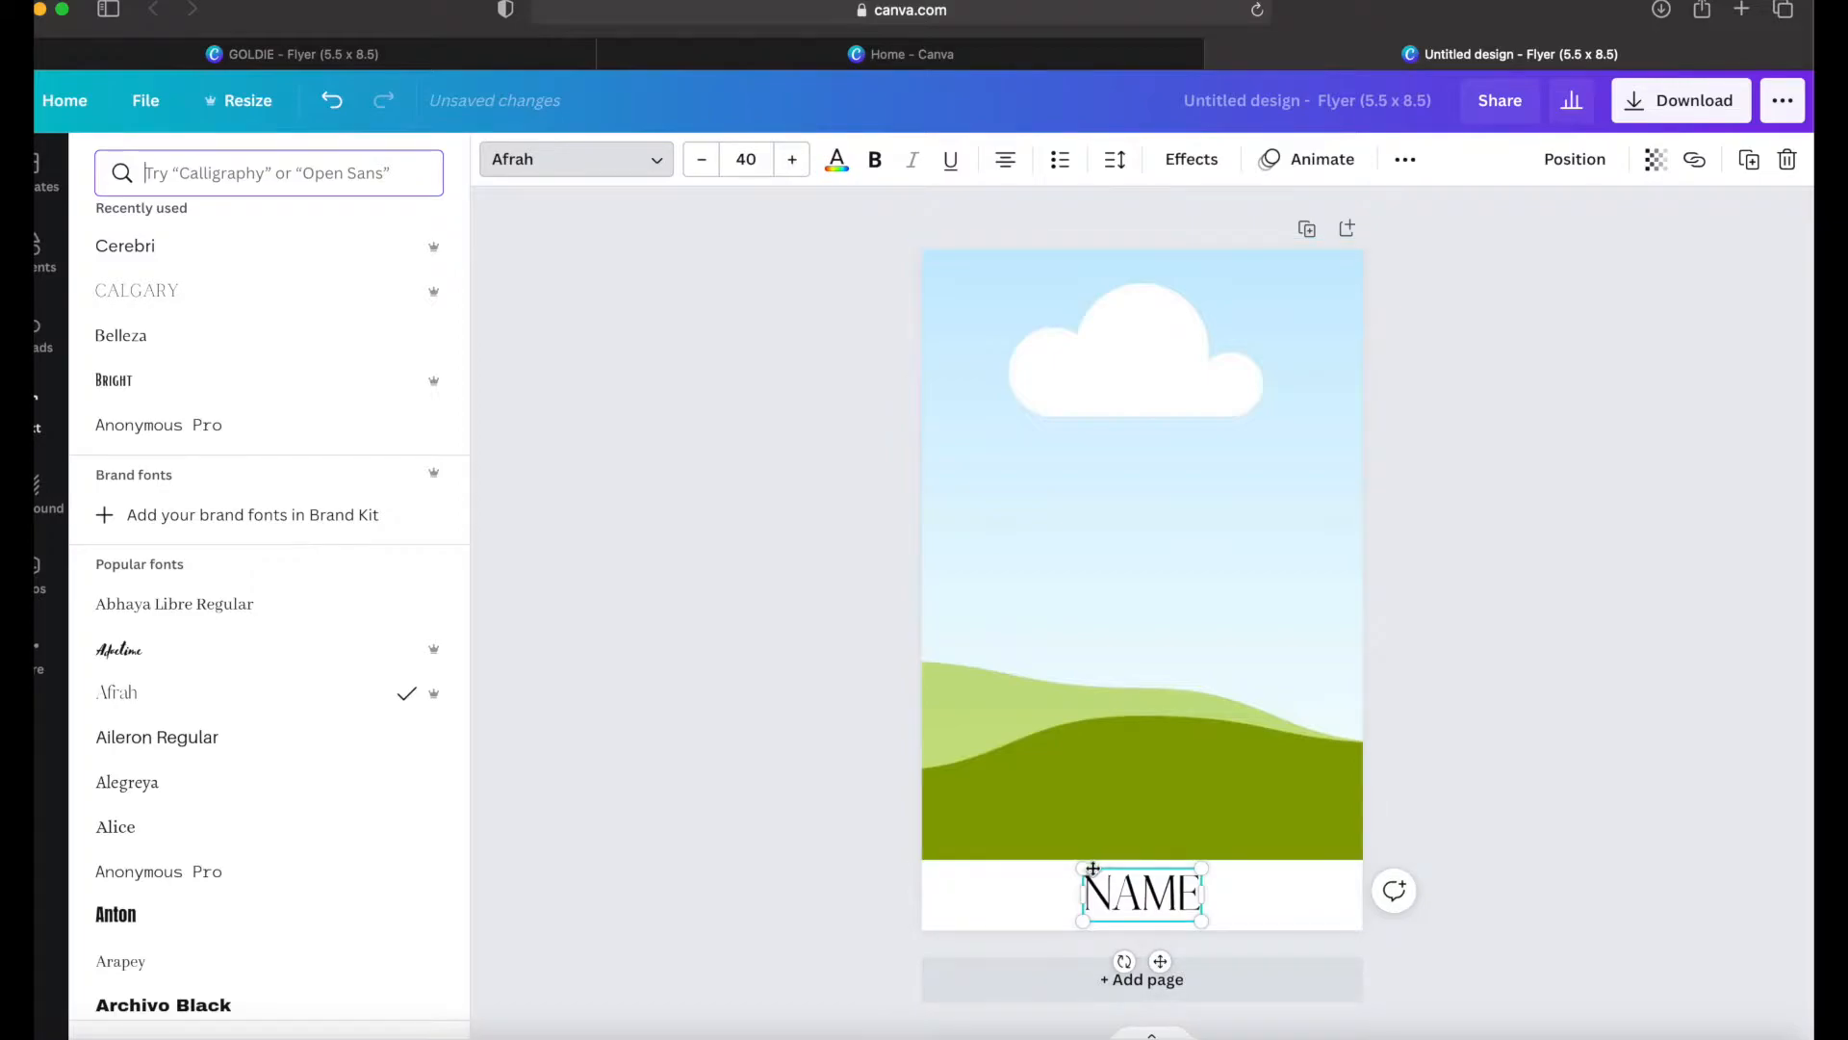
Step: Enlarge the NAME heading to a font size of about 46.2 and deselect it
{"action": "mouse_move", "coordinate": [1072, 864]}
{"action": "left_mouse_down"}
{"action": "mouse_move", "coordinate": [1042, 852]}
{"action": "mouse_move", "coordinate": [1052, 869]}
{"action": "left_mouse_up"}
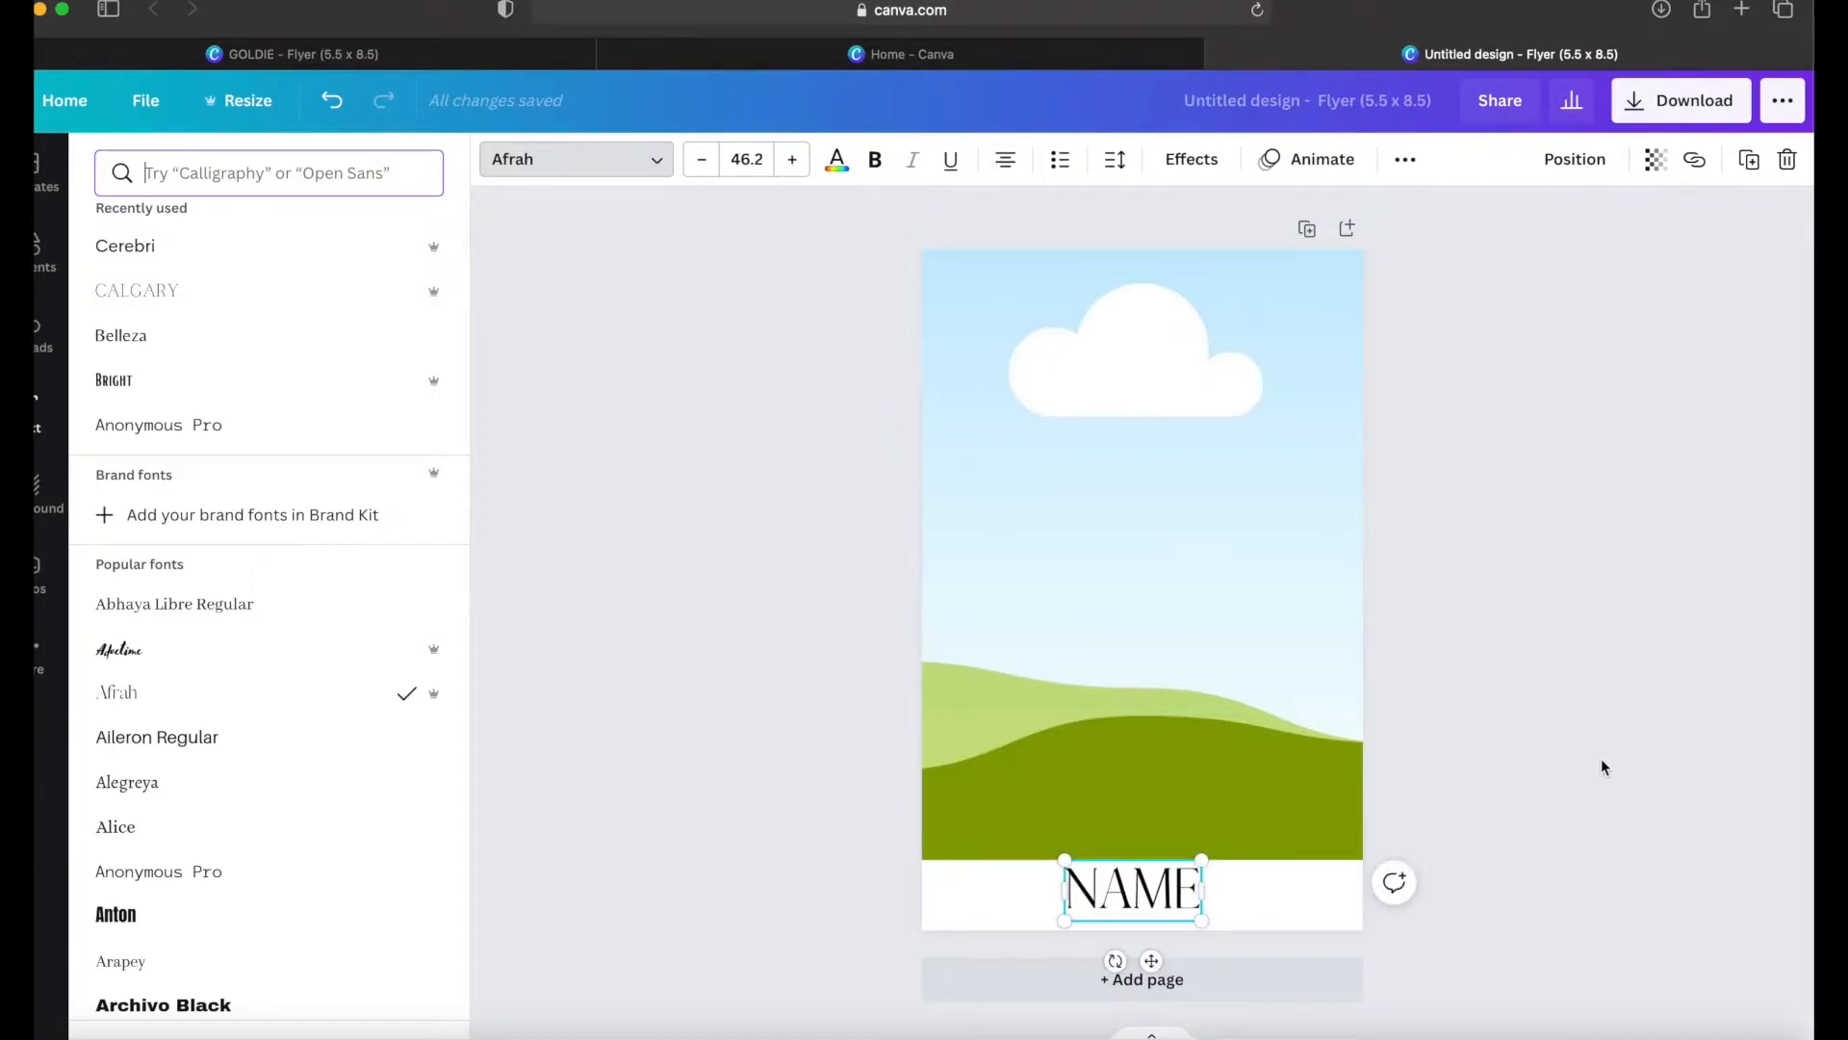
{"action": "left_click", "coordinate": [1293, 917]}
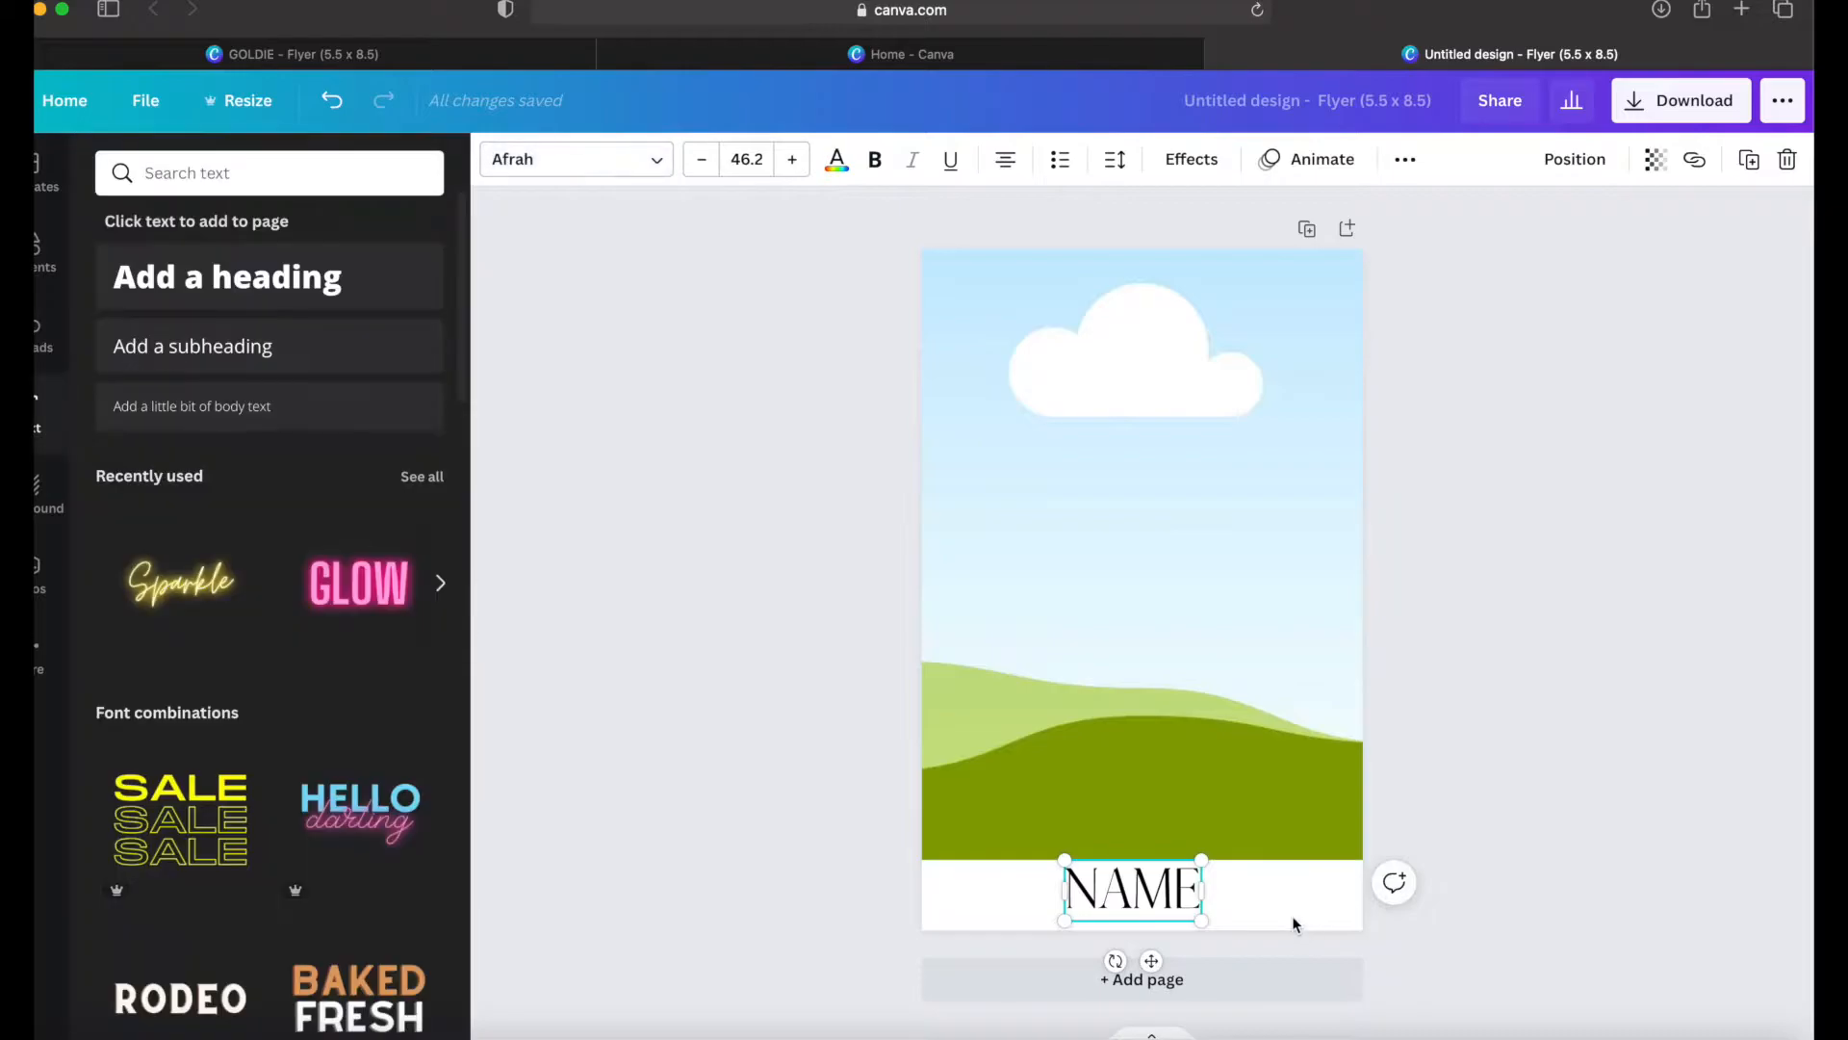
{"action": "left_click", "coordinate": [1614, 767]}
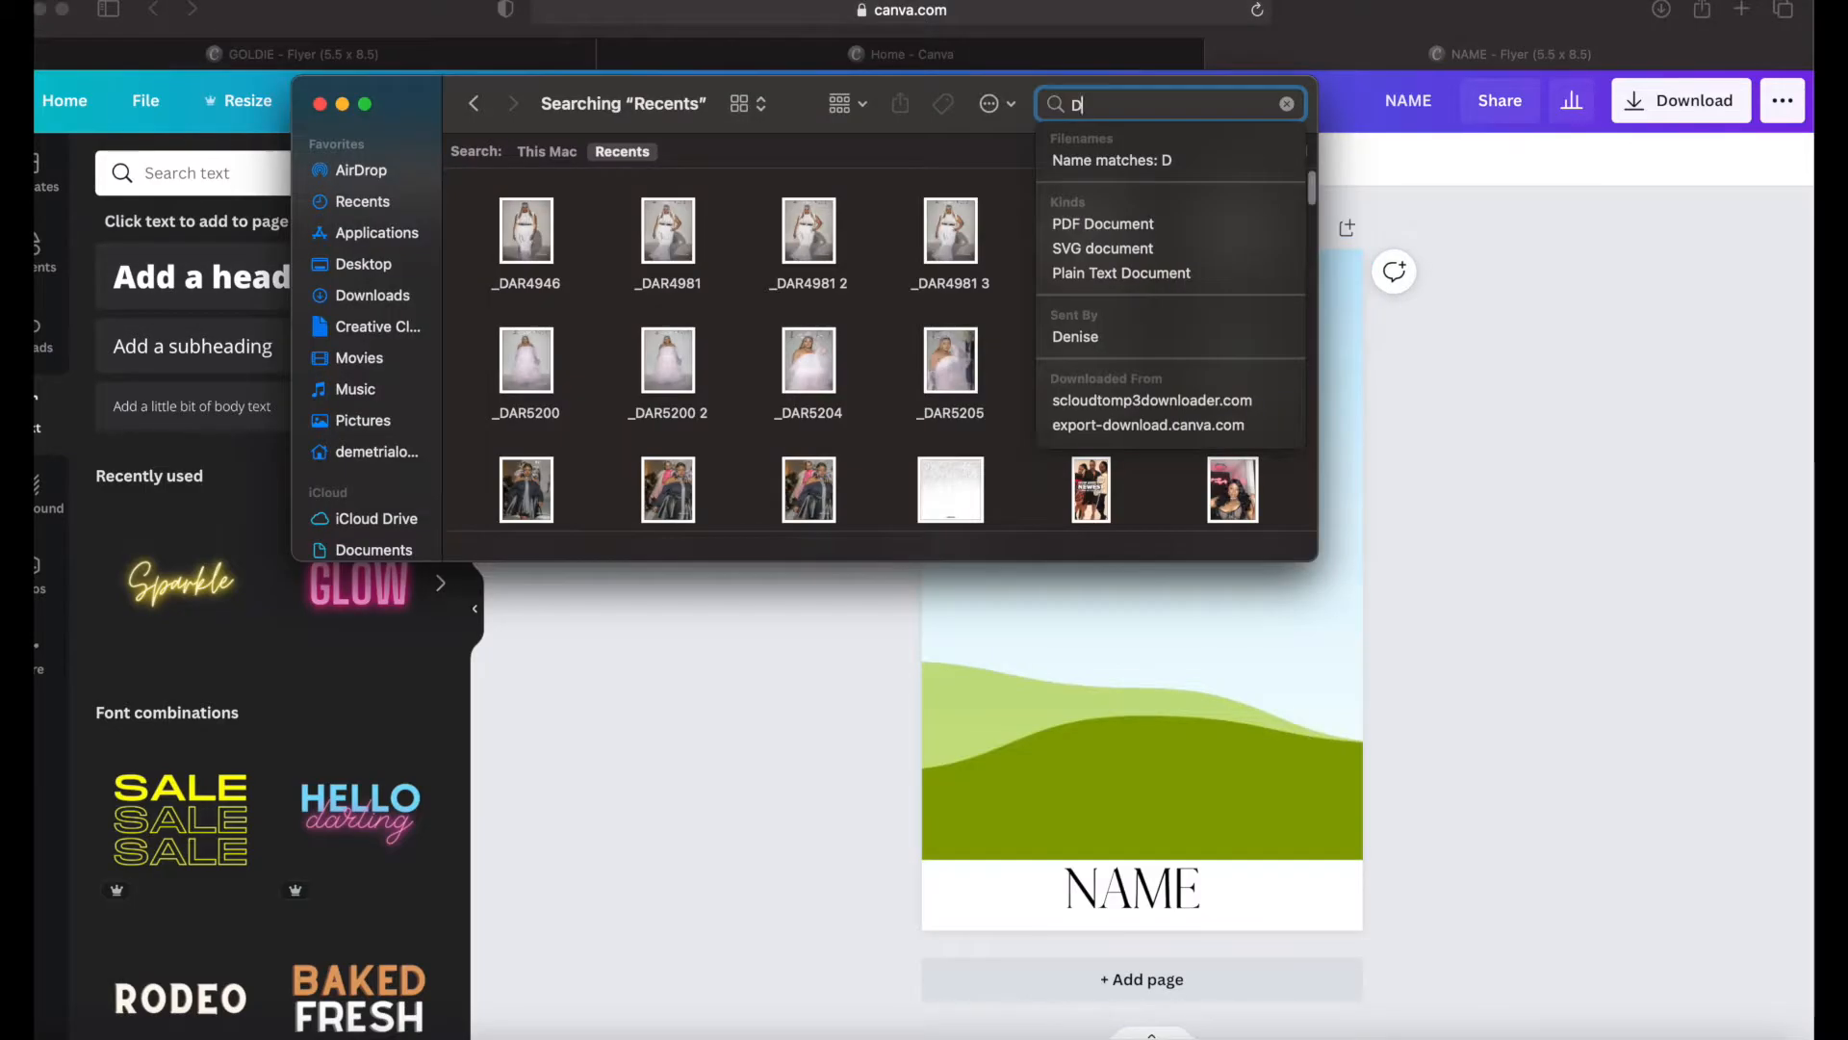
Step: Search the recent files in Finder for DA and select the _DAR5204 photo
{"action": "type", "text": "A"}
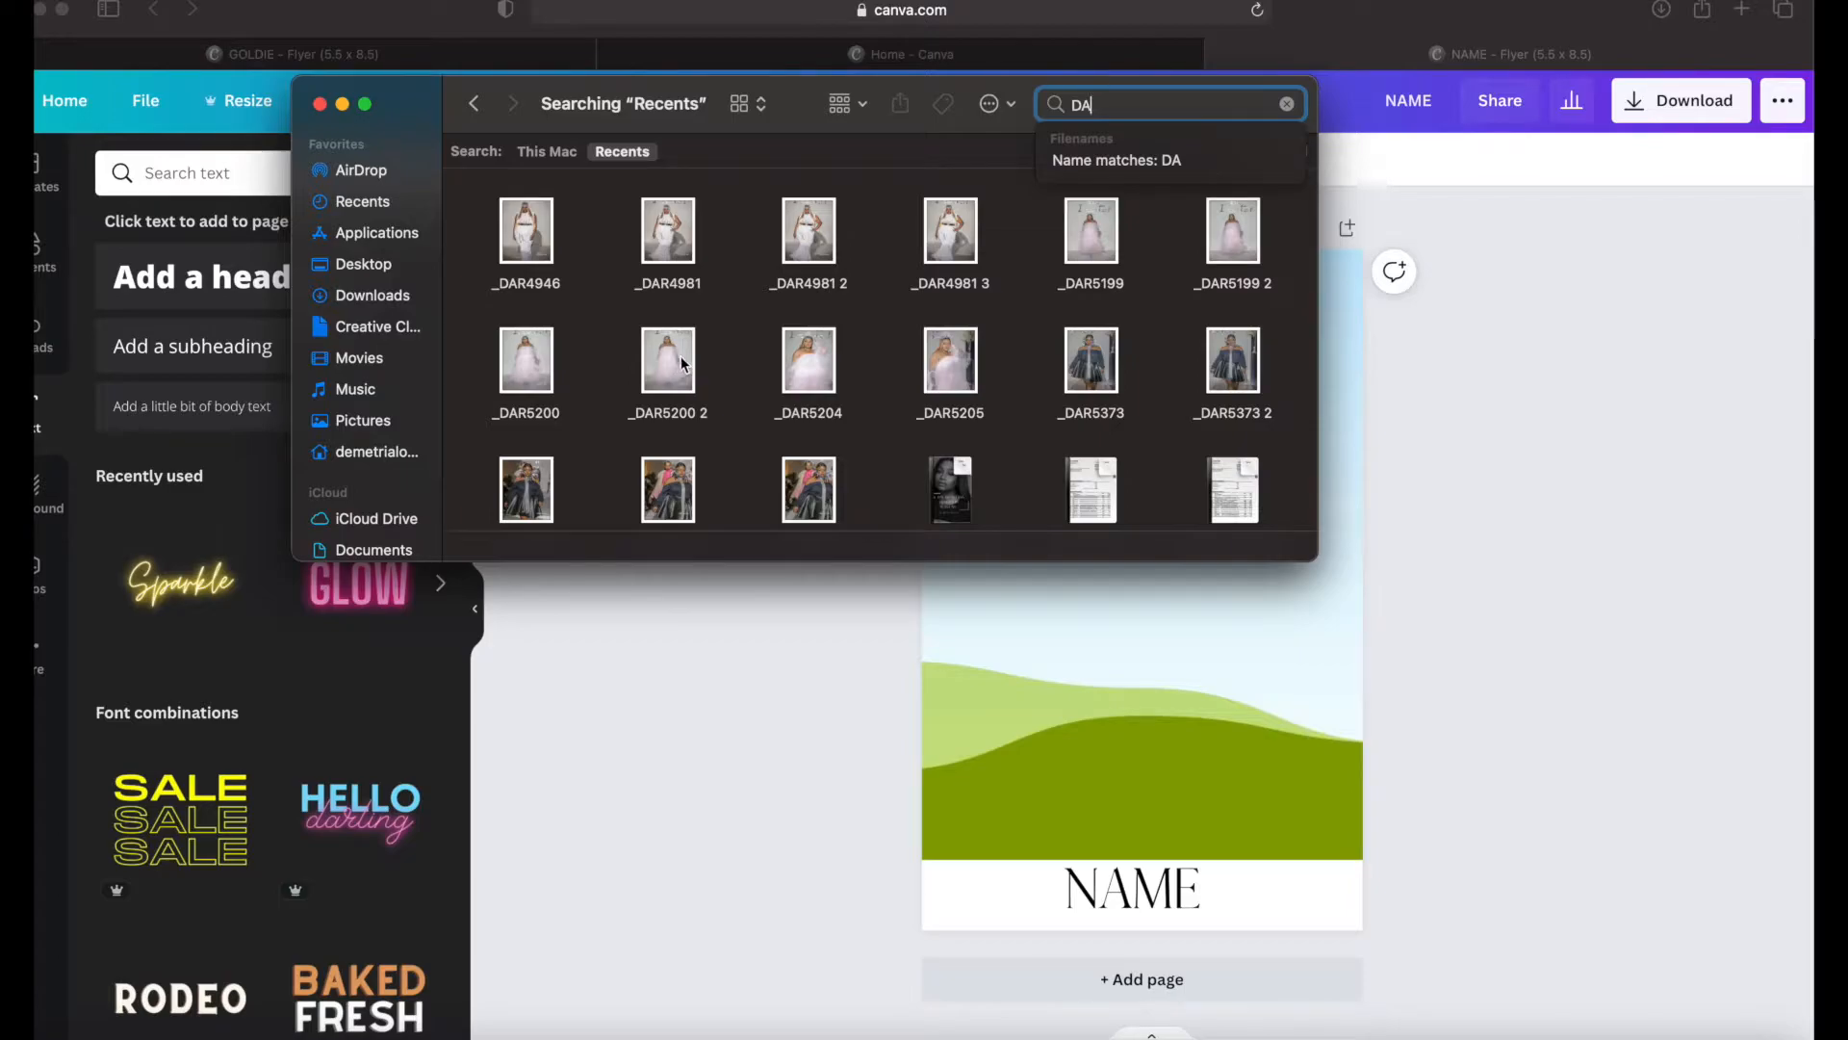
{"action": "left_click", "coordinate": [807, 362]}
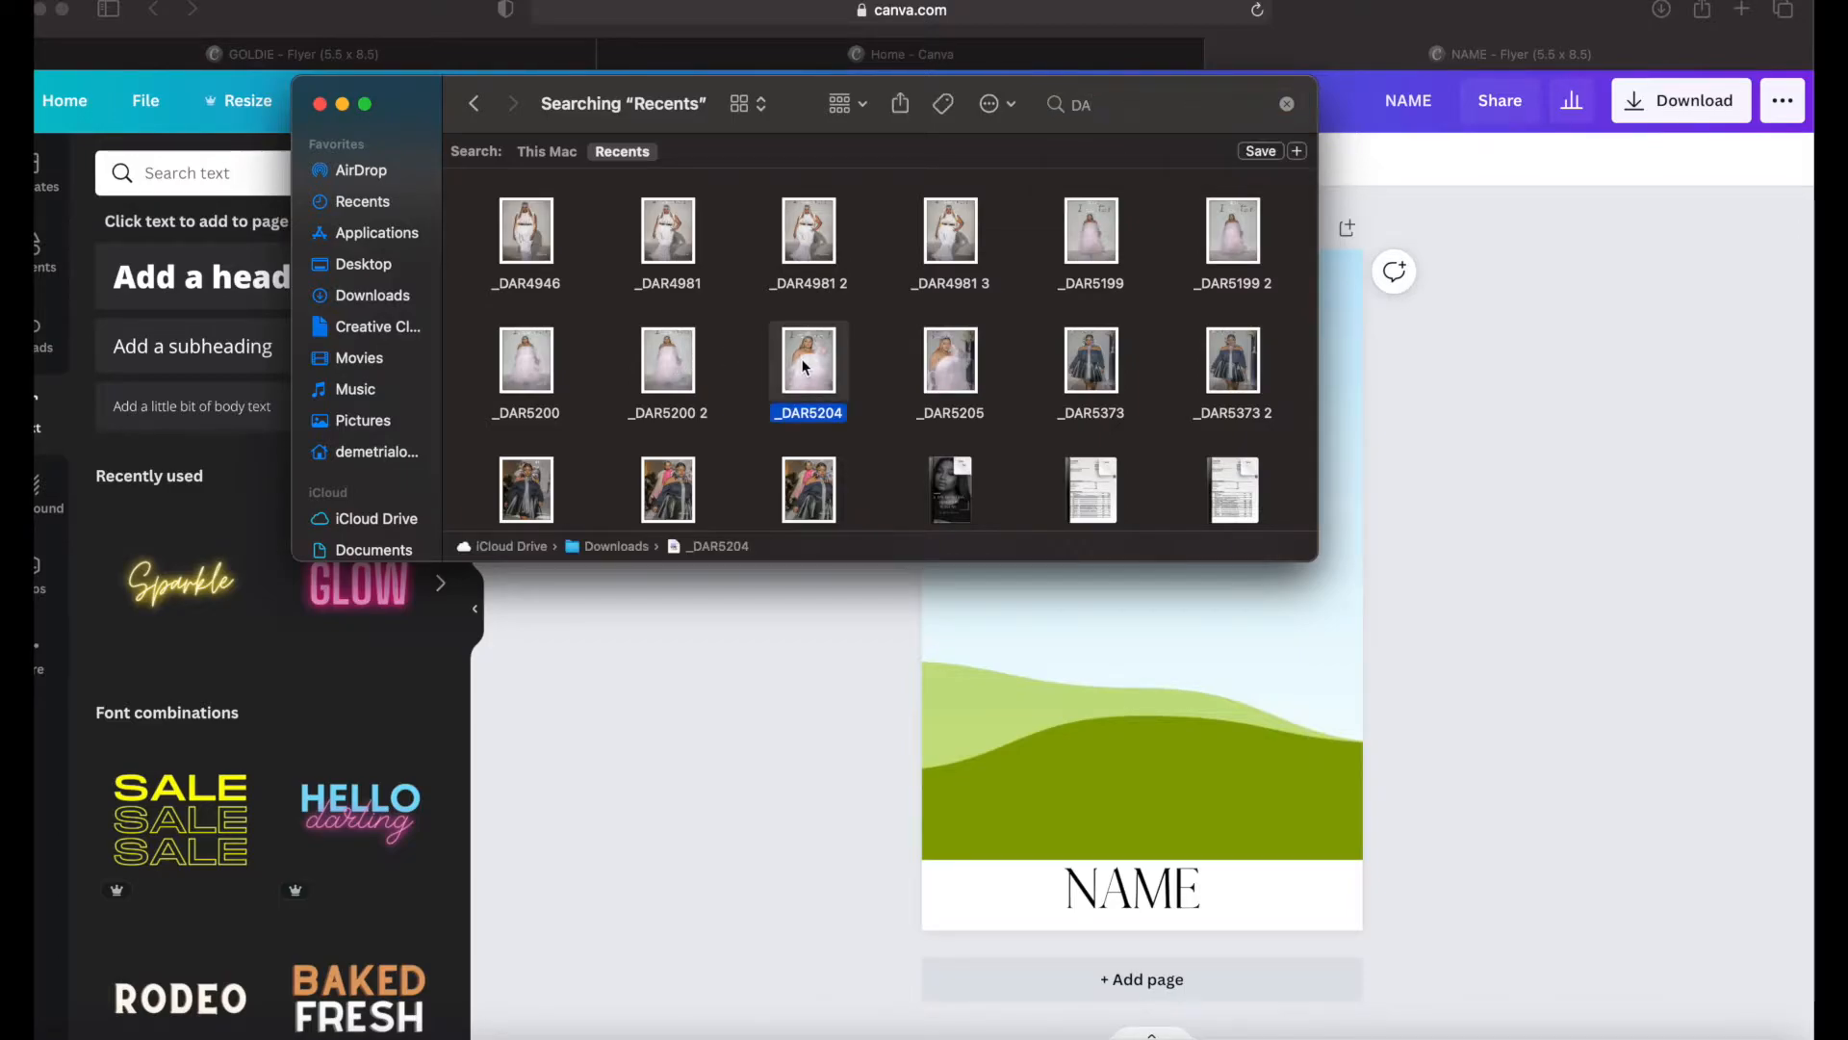
{"action": "key", "text": "space"}
{"action": "key", "text": "super+BackSpace"}
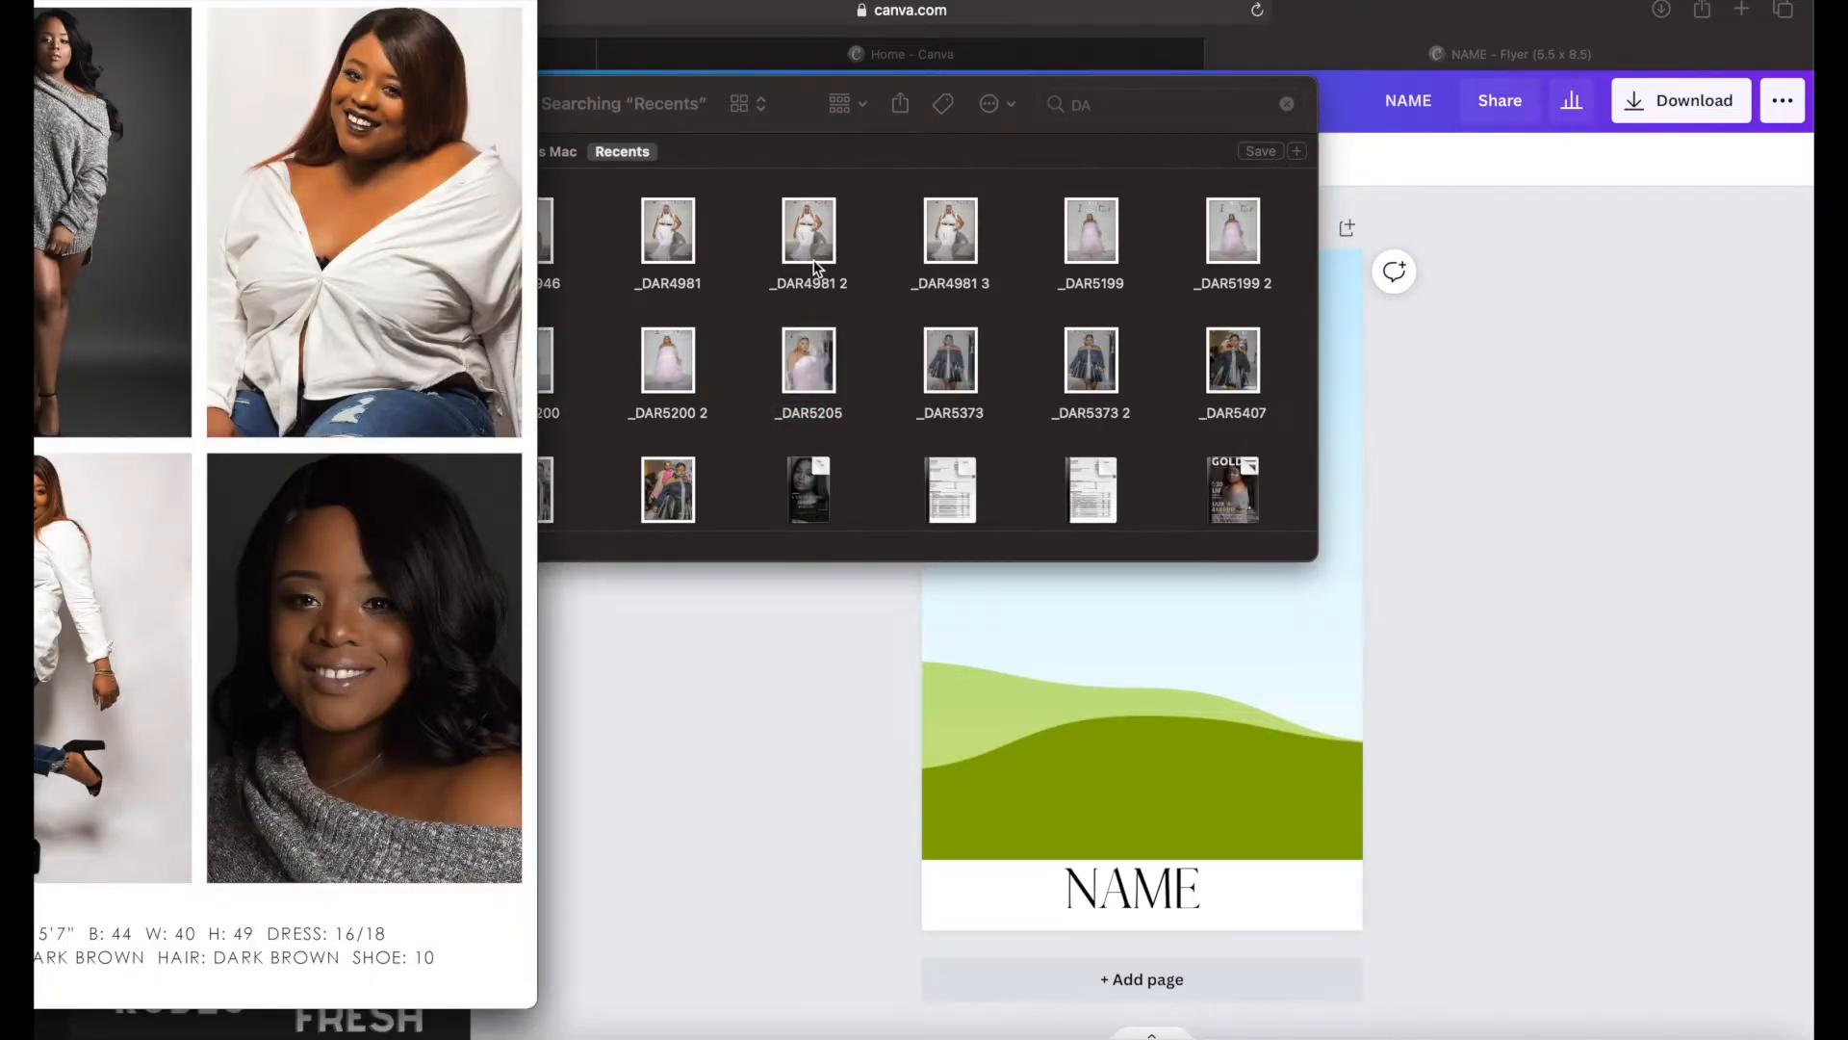
{"action": "key", "text": "super+z"}
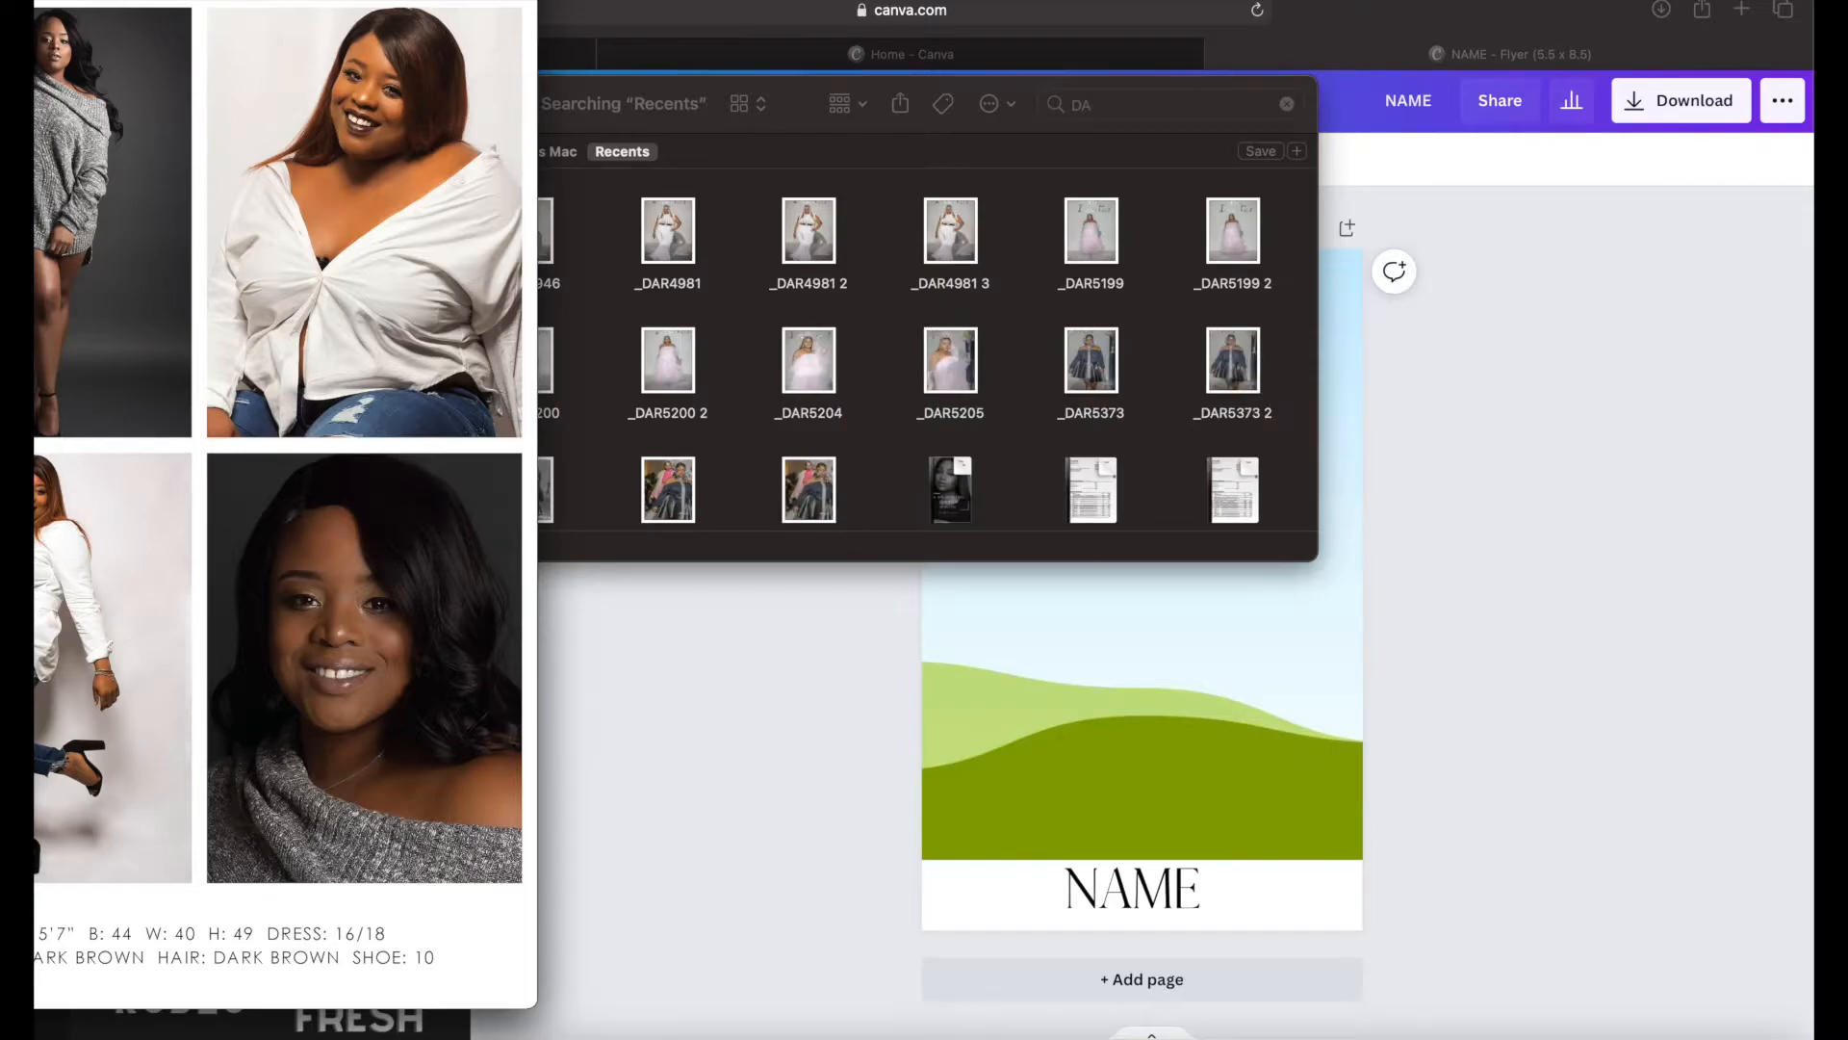
{"action": "key", "text": "space"}
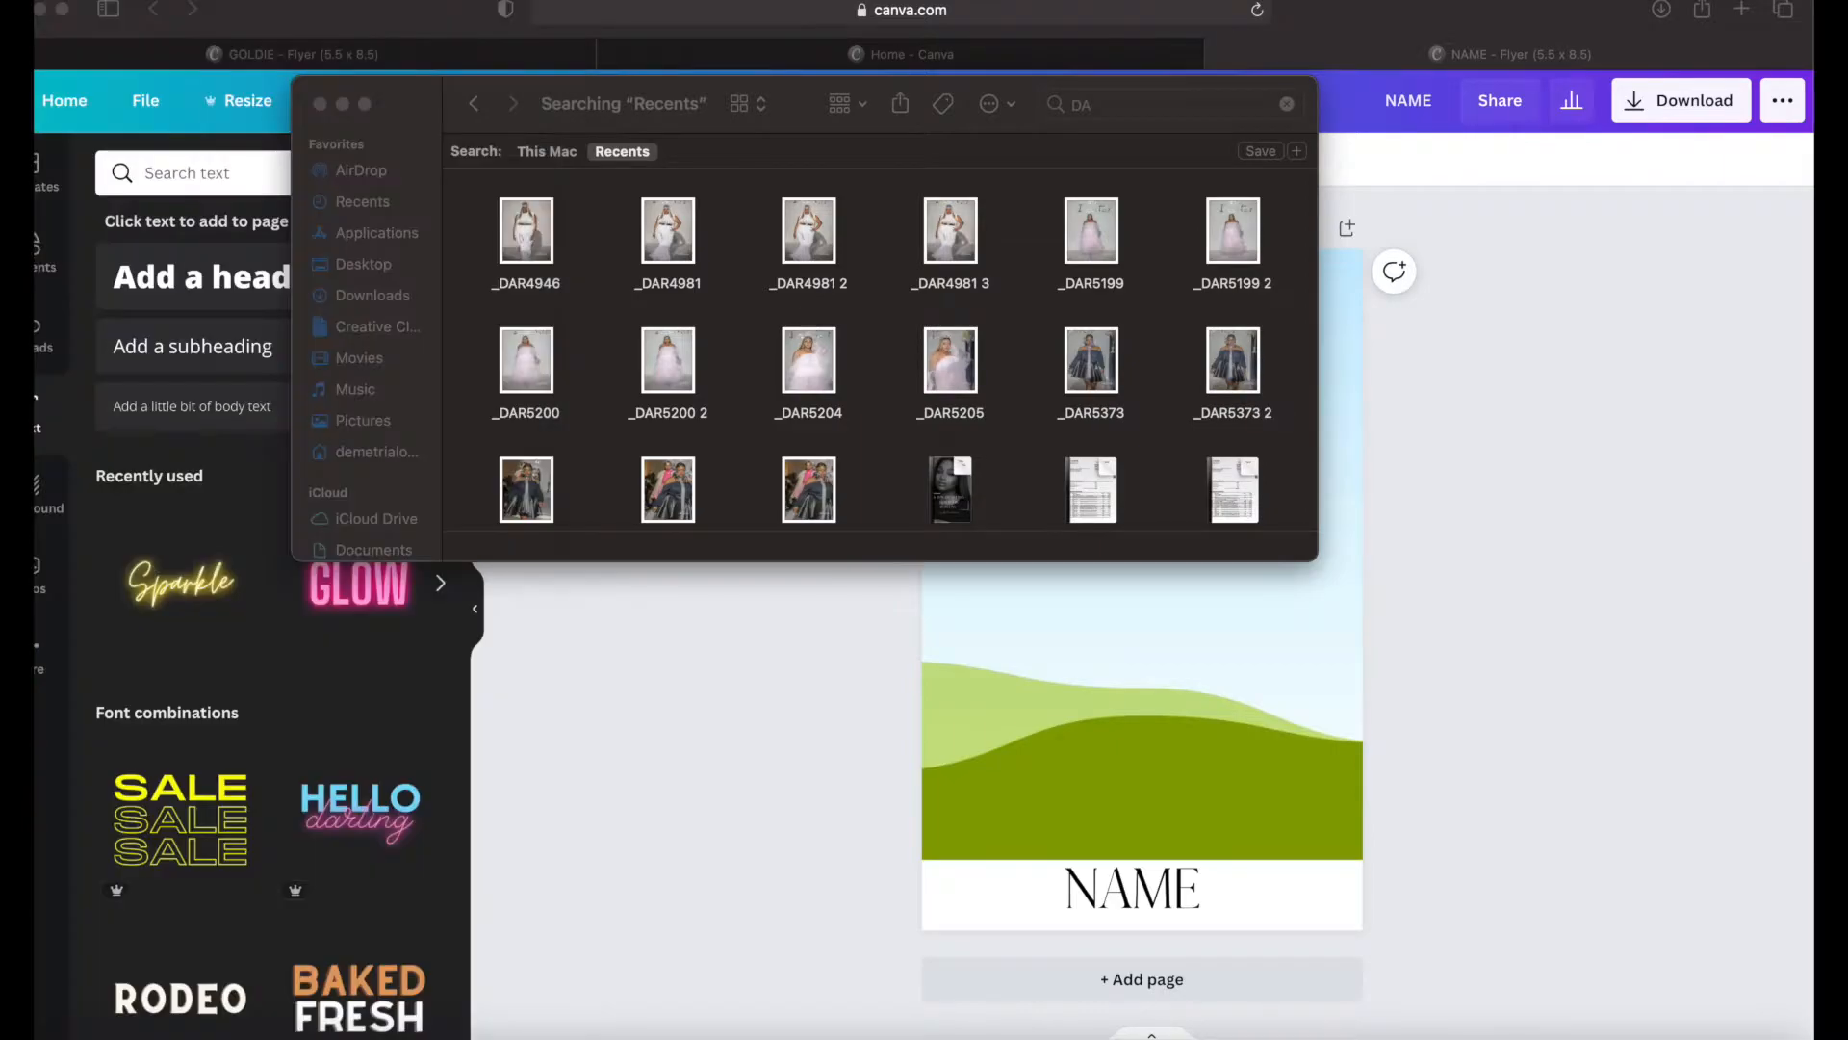
Step: Upload the _DAR5204 photo to the design's media and fill the first page's image grid with it
{"action": "left_click", "coordinate": [809, 370]}
{"action": "left_click_drag", "start_coordinate": [809, 369], "coordinate": [269, 693]}
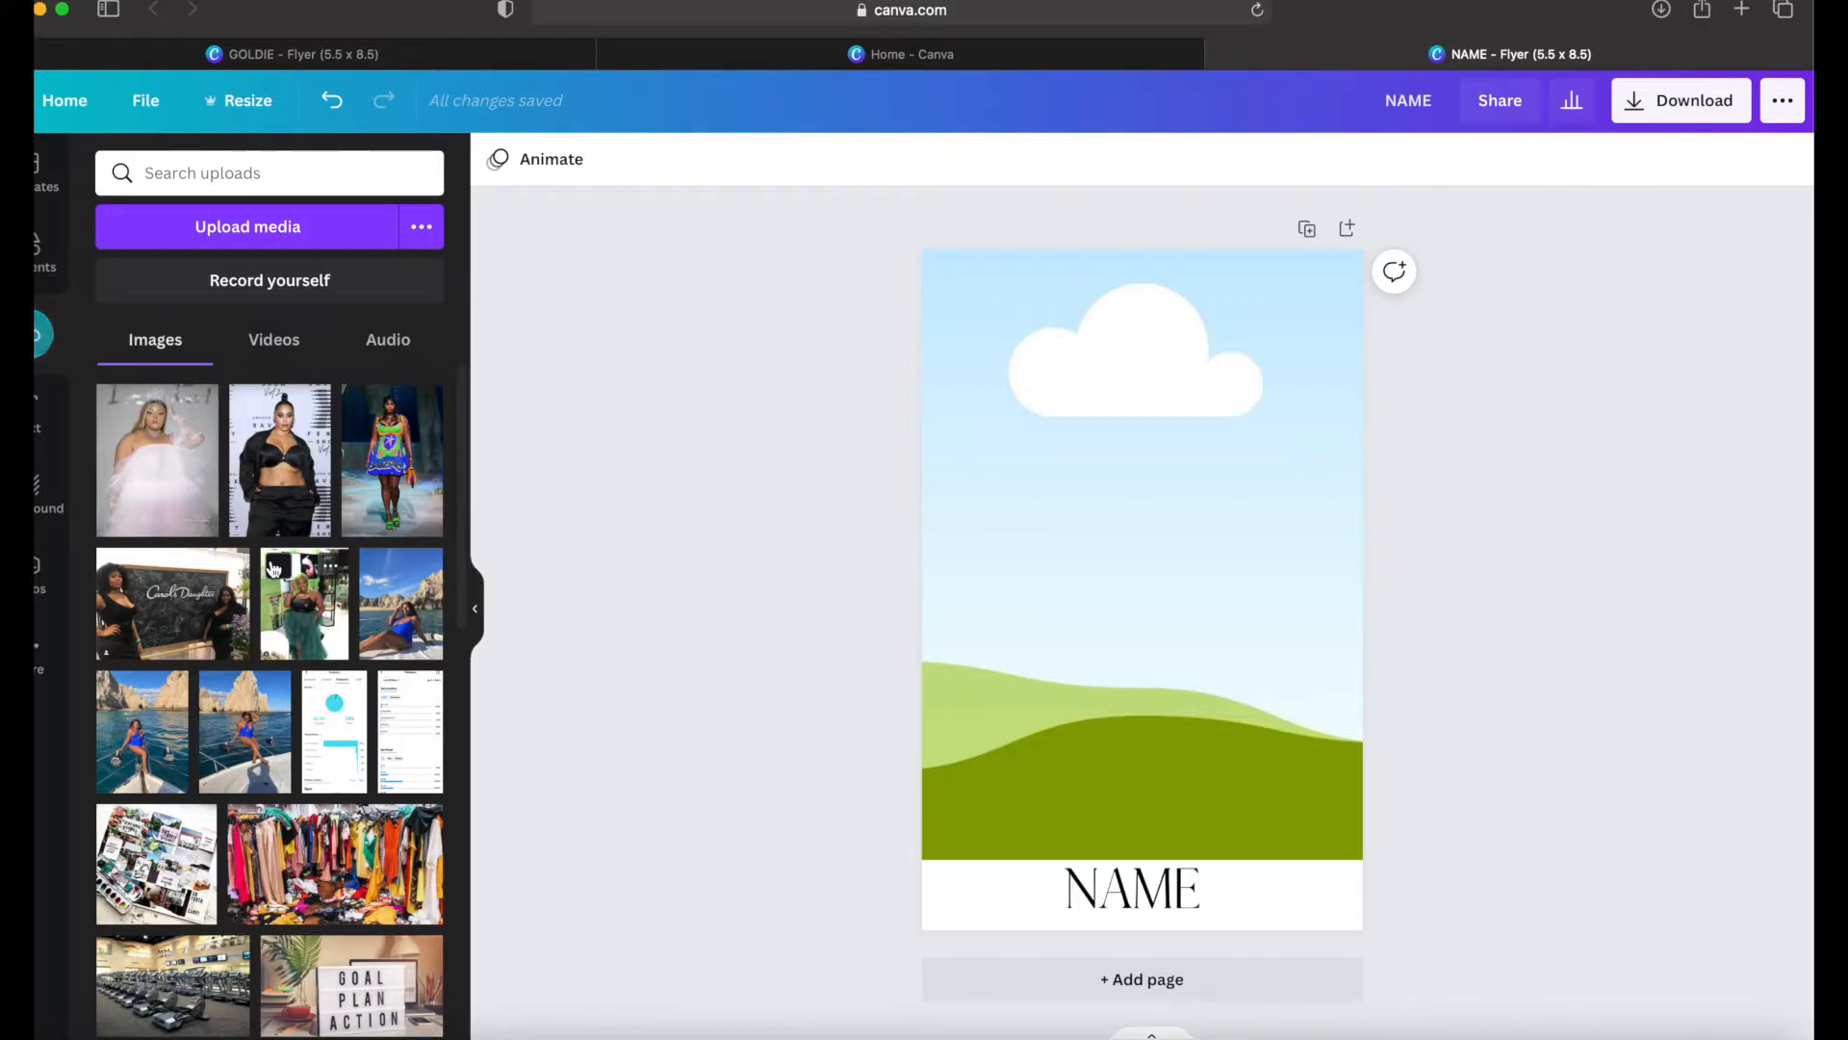
{"action": "left_click", "coordinate": [146, 458]}
{"action": "left_click_drag", "start_coordinate": [1160, 661], "coordinate": [1158, 632]}
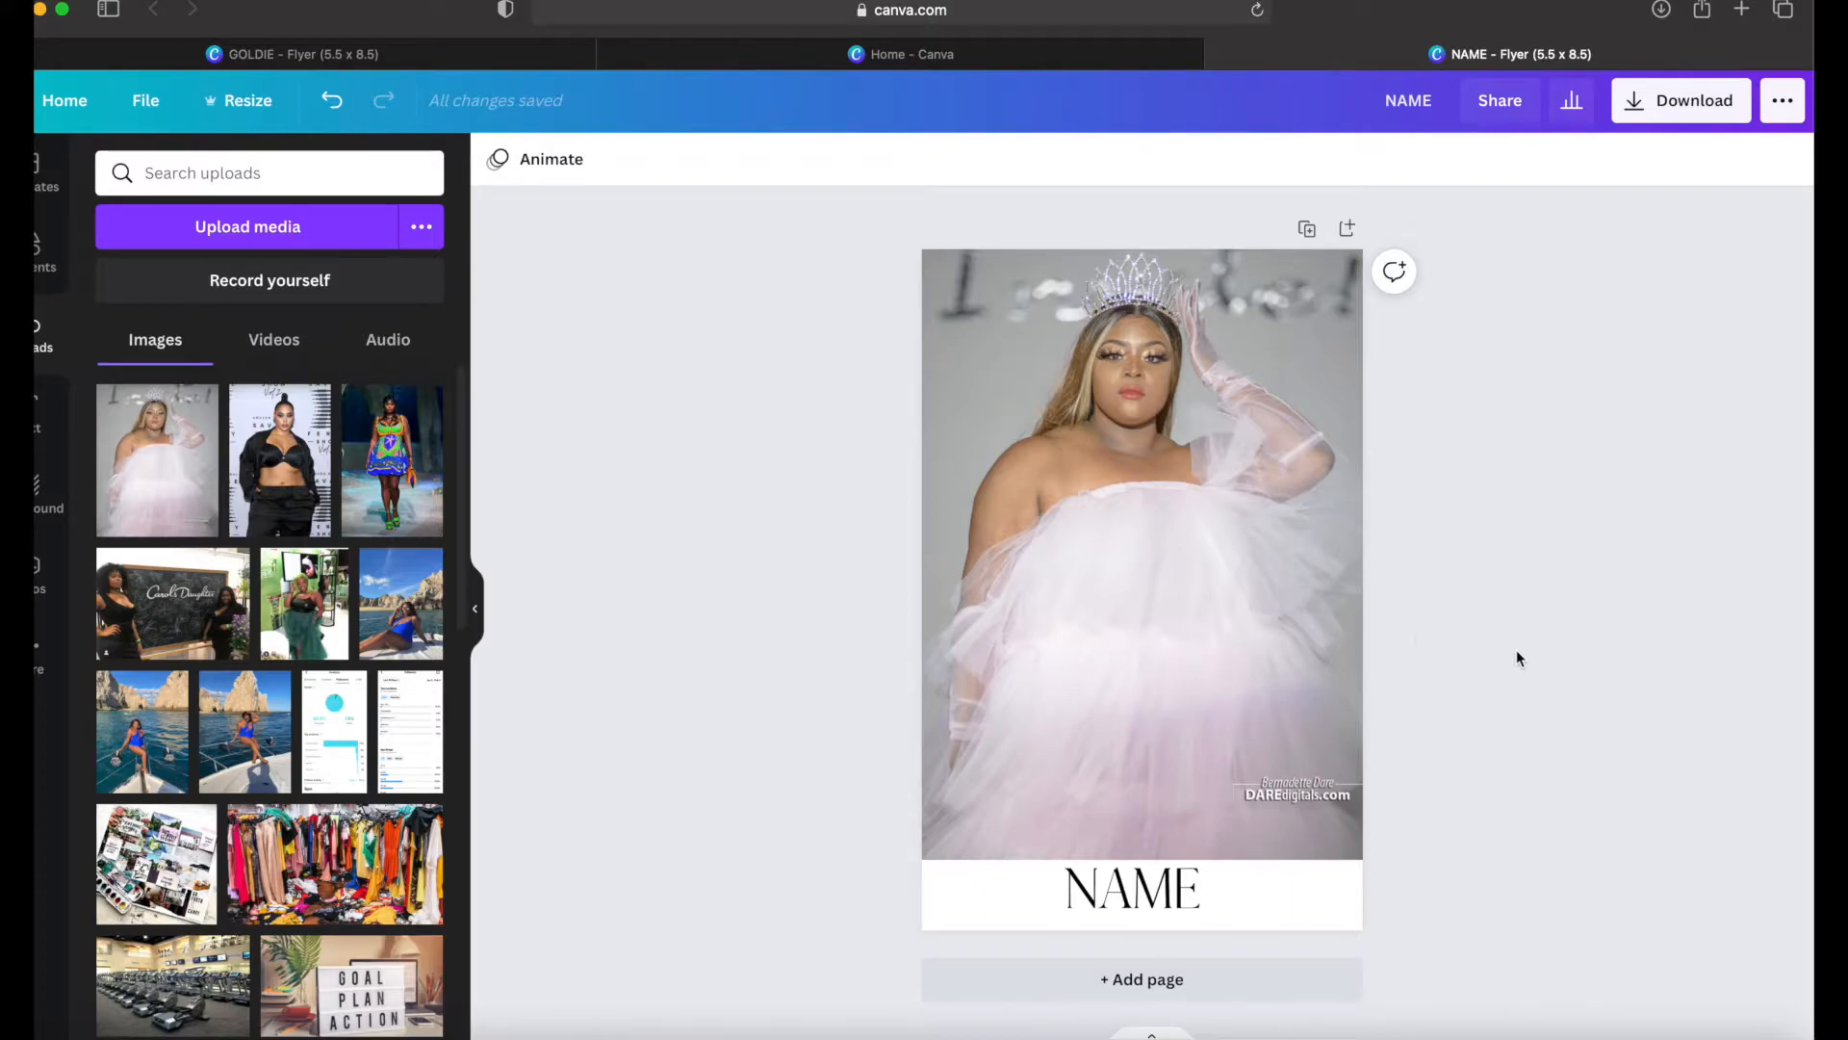
Step: Add a second page with a two-by-two image grid and shorten the grid to leave a white strip along the lower edge
{"action": "left_click", "coordinate": [1348, 230]}
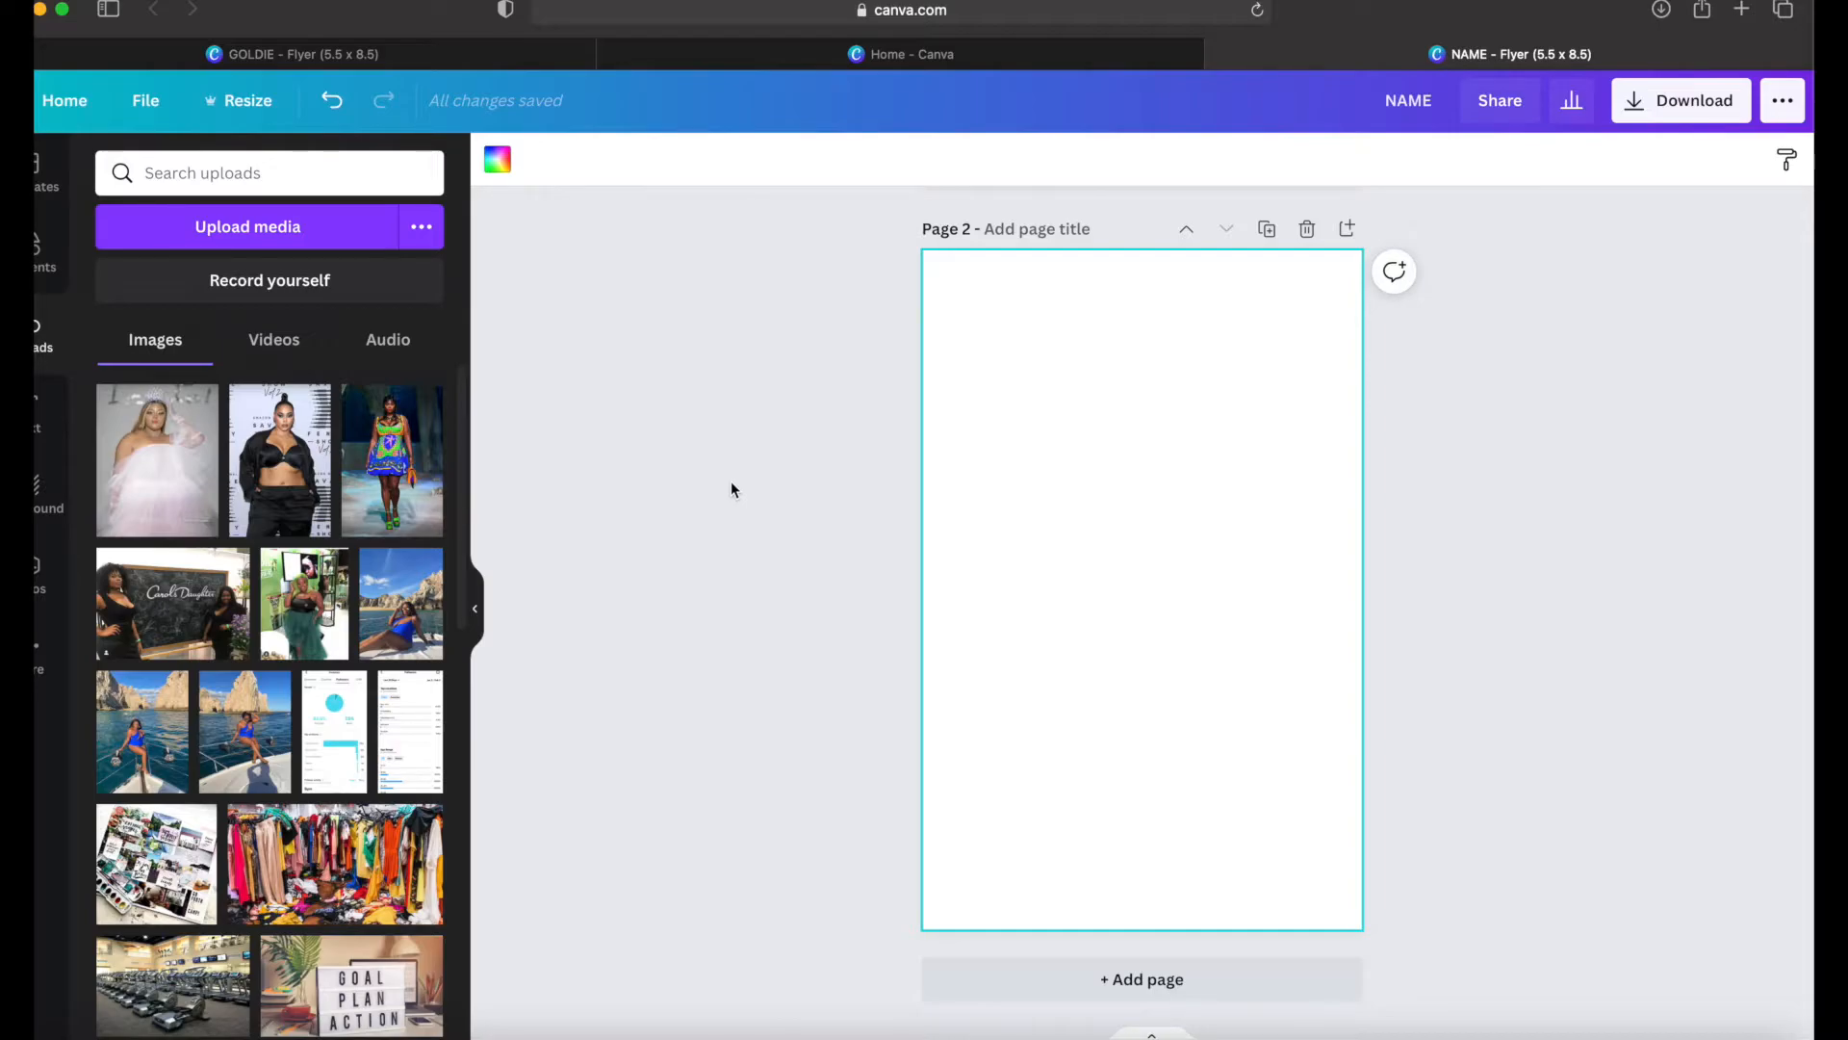
{"action": "left_click", "coordinate": [44, 258]}
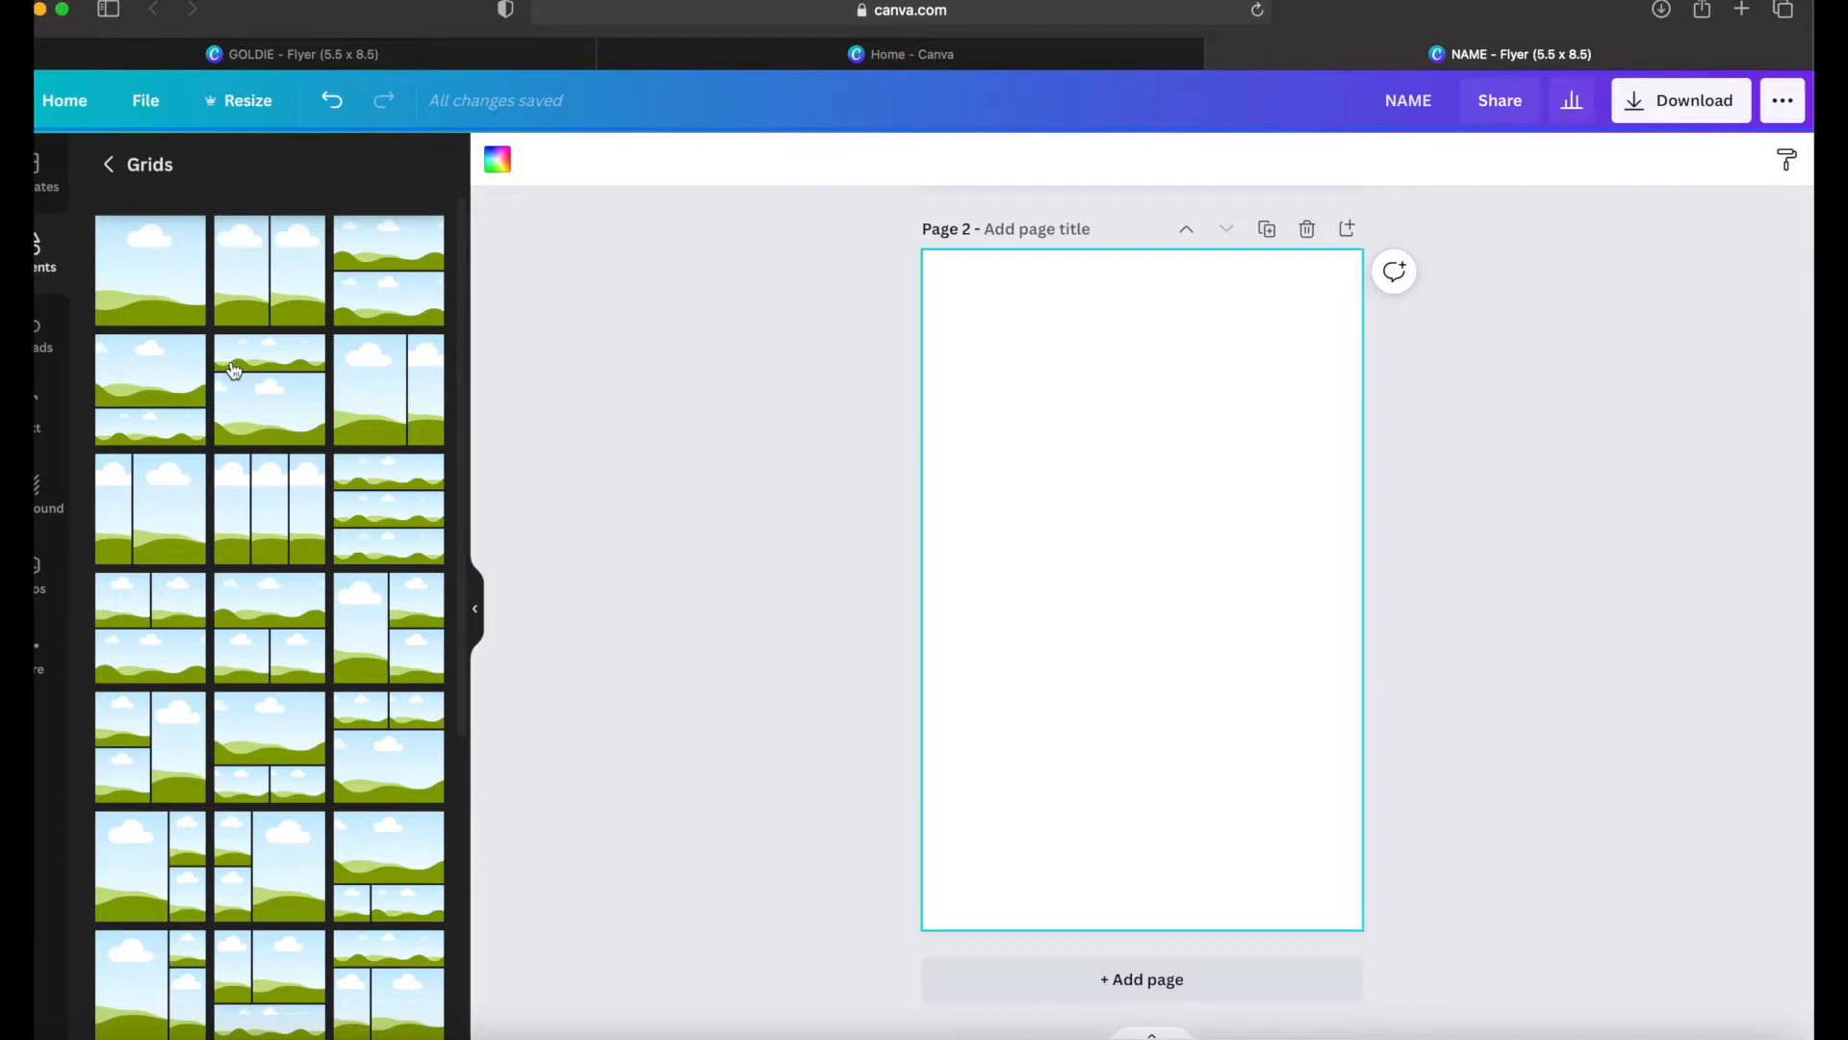
{"action": "scroll", "coordinate": [224, 780], "scroll_direction": "down", "scroll_amount": 3}
{"action": "scroll", "coordinate": [224, 780], "scroll_direction": "down", "scroll_amount": 5}
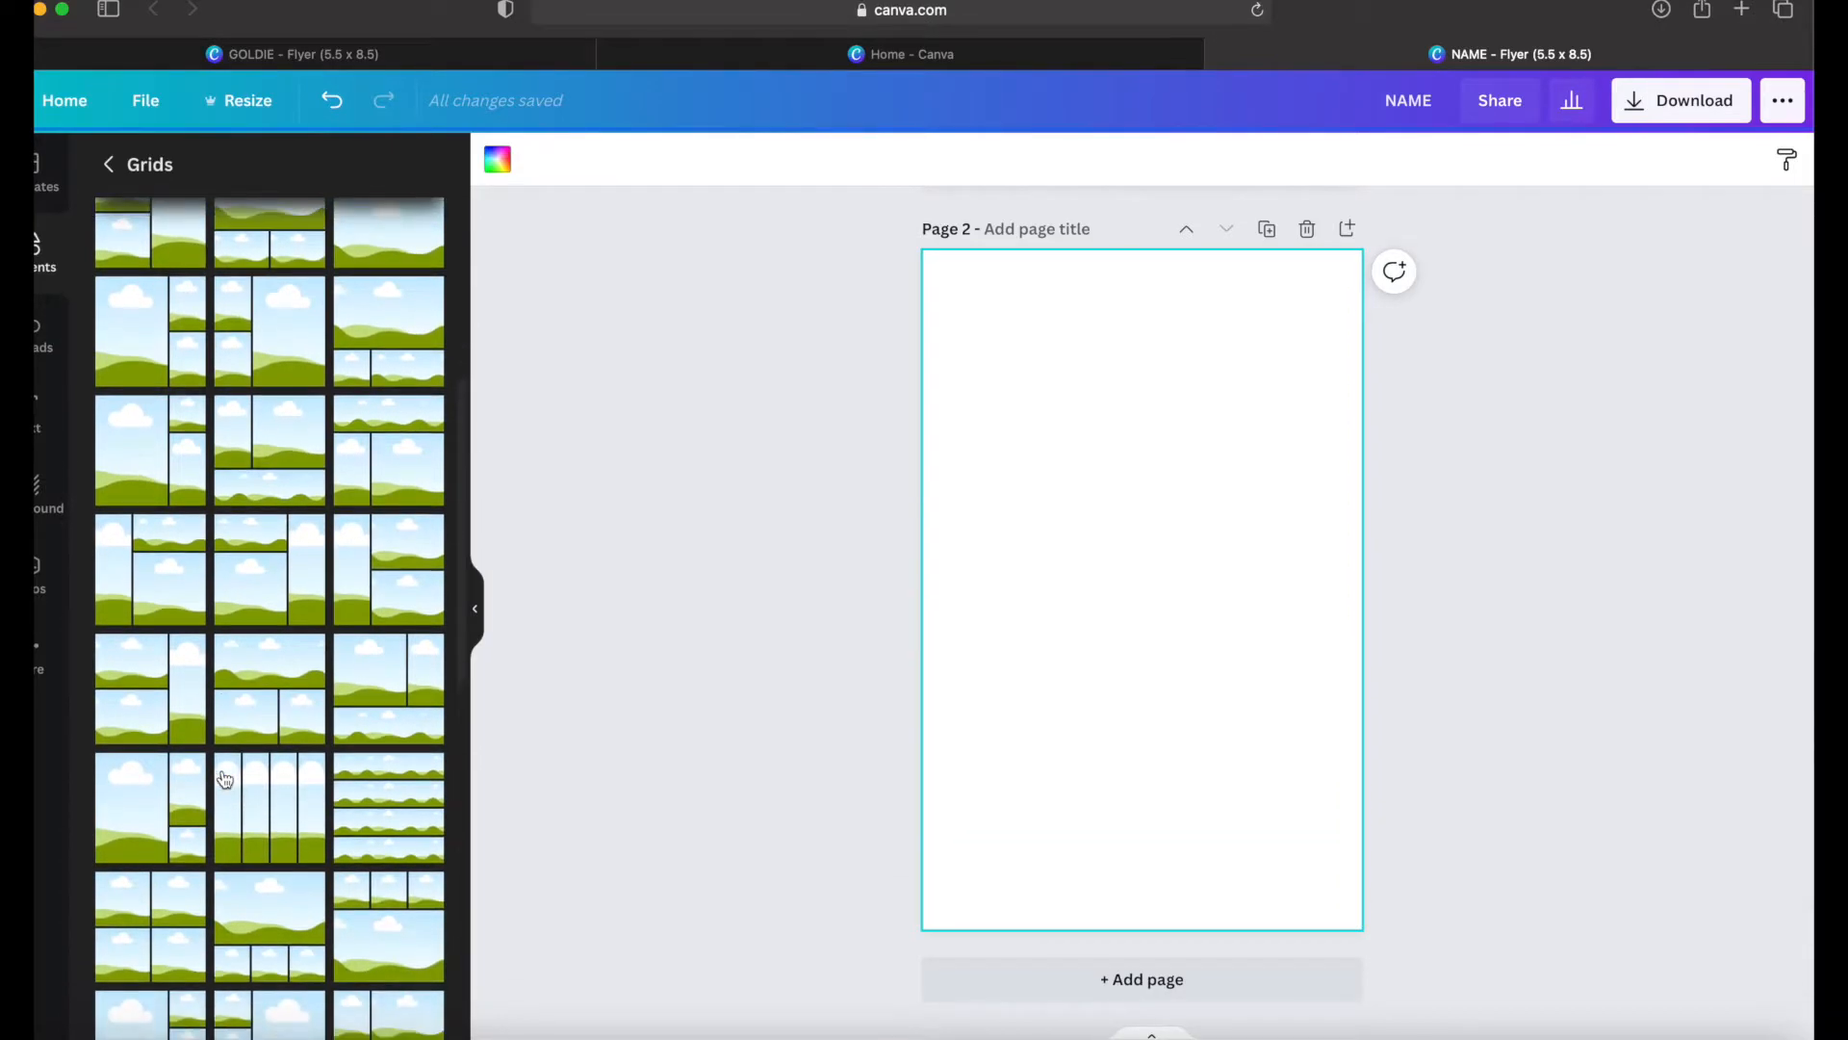
{"action": "scroll", "coordinate": [224, 780], "scroll_direction": "down", "scroll_amount": 2}
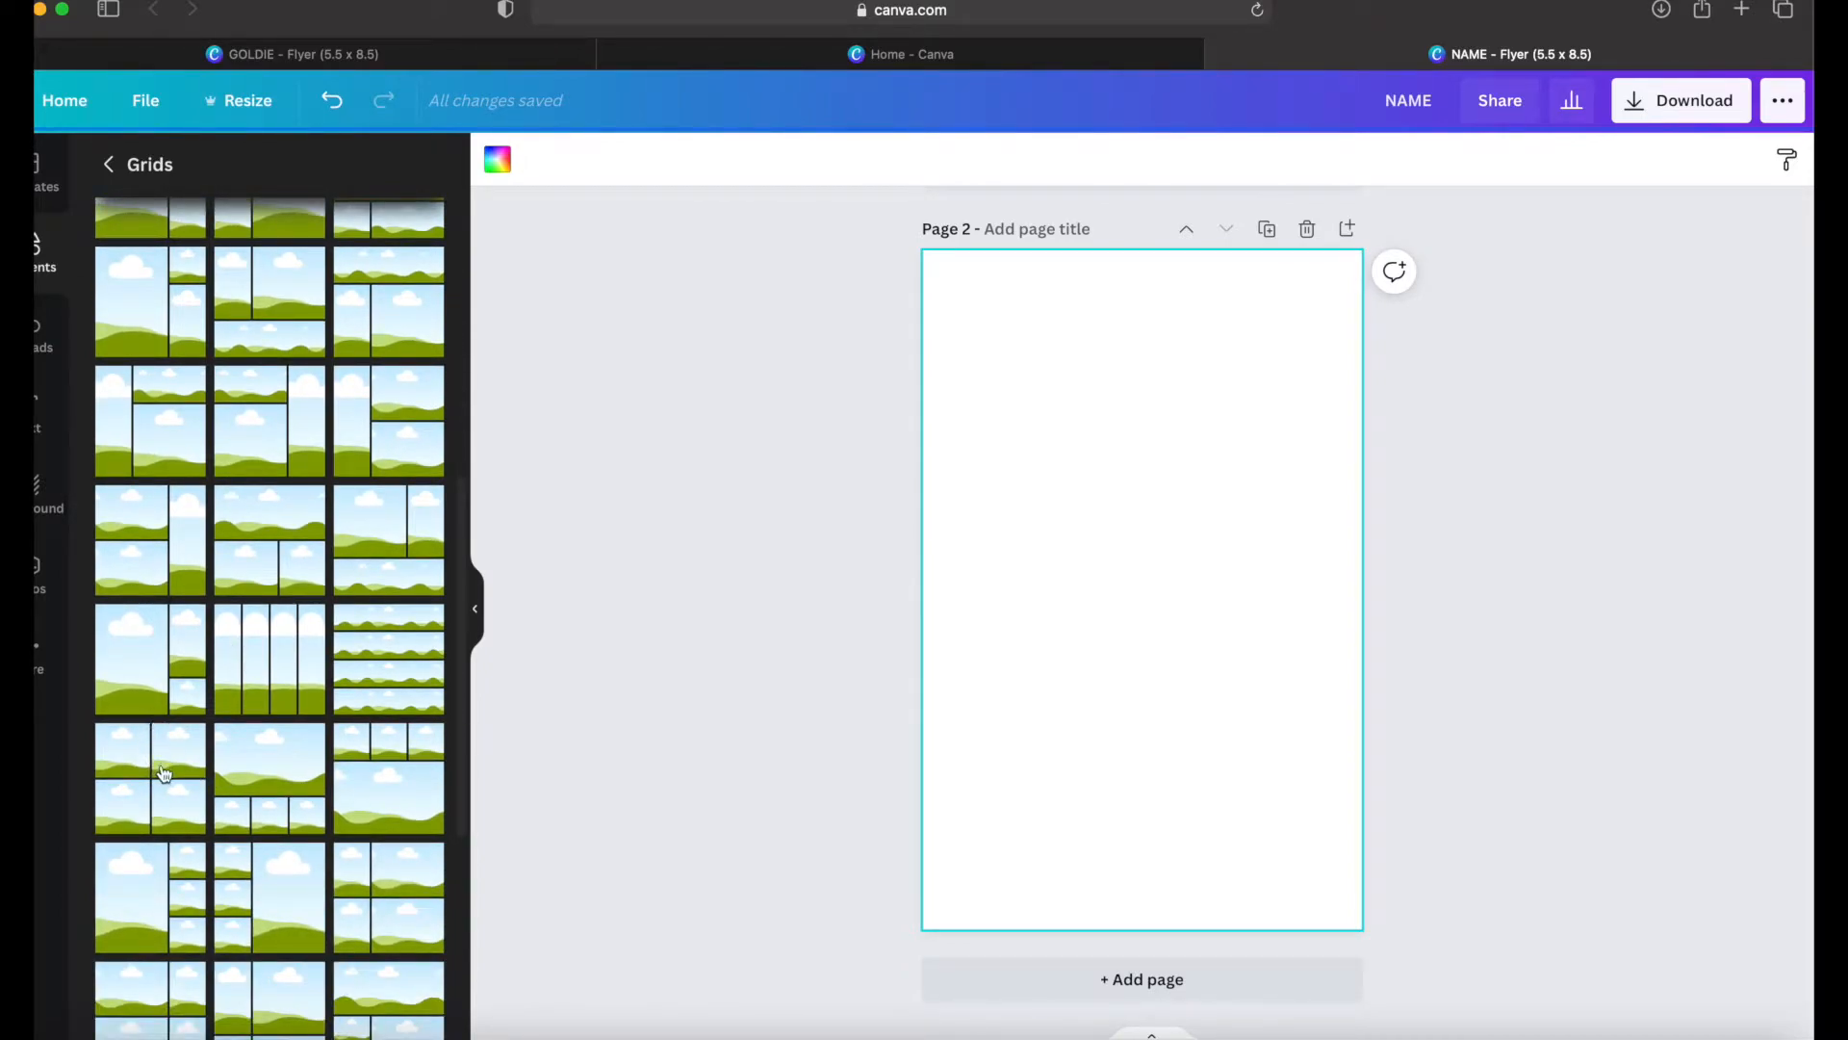
{"action": "left_click", "coordinate": [159, 765]}
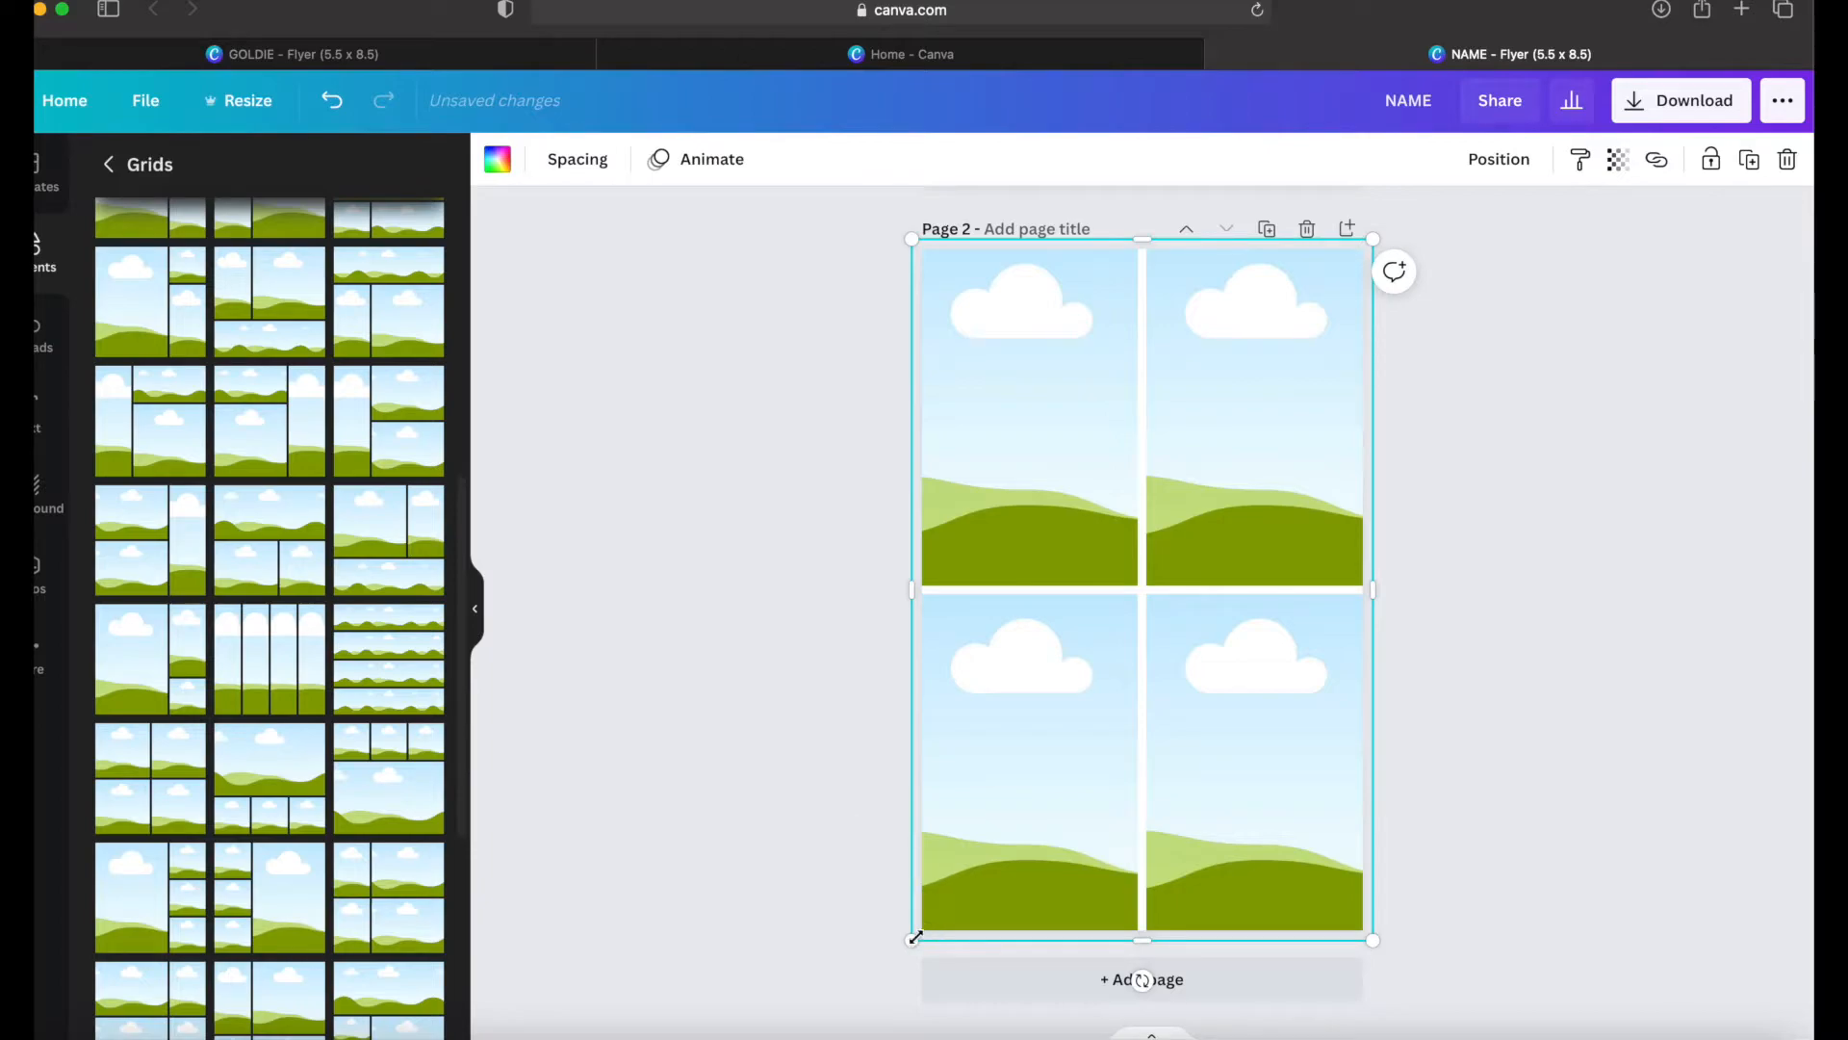
{"action": "left_click_drag", "start_coordinate": [915, 939], "coordinate": [905, 869]}
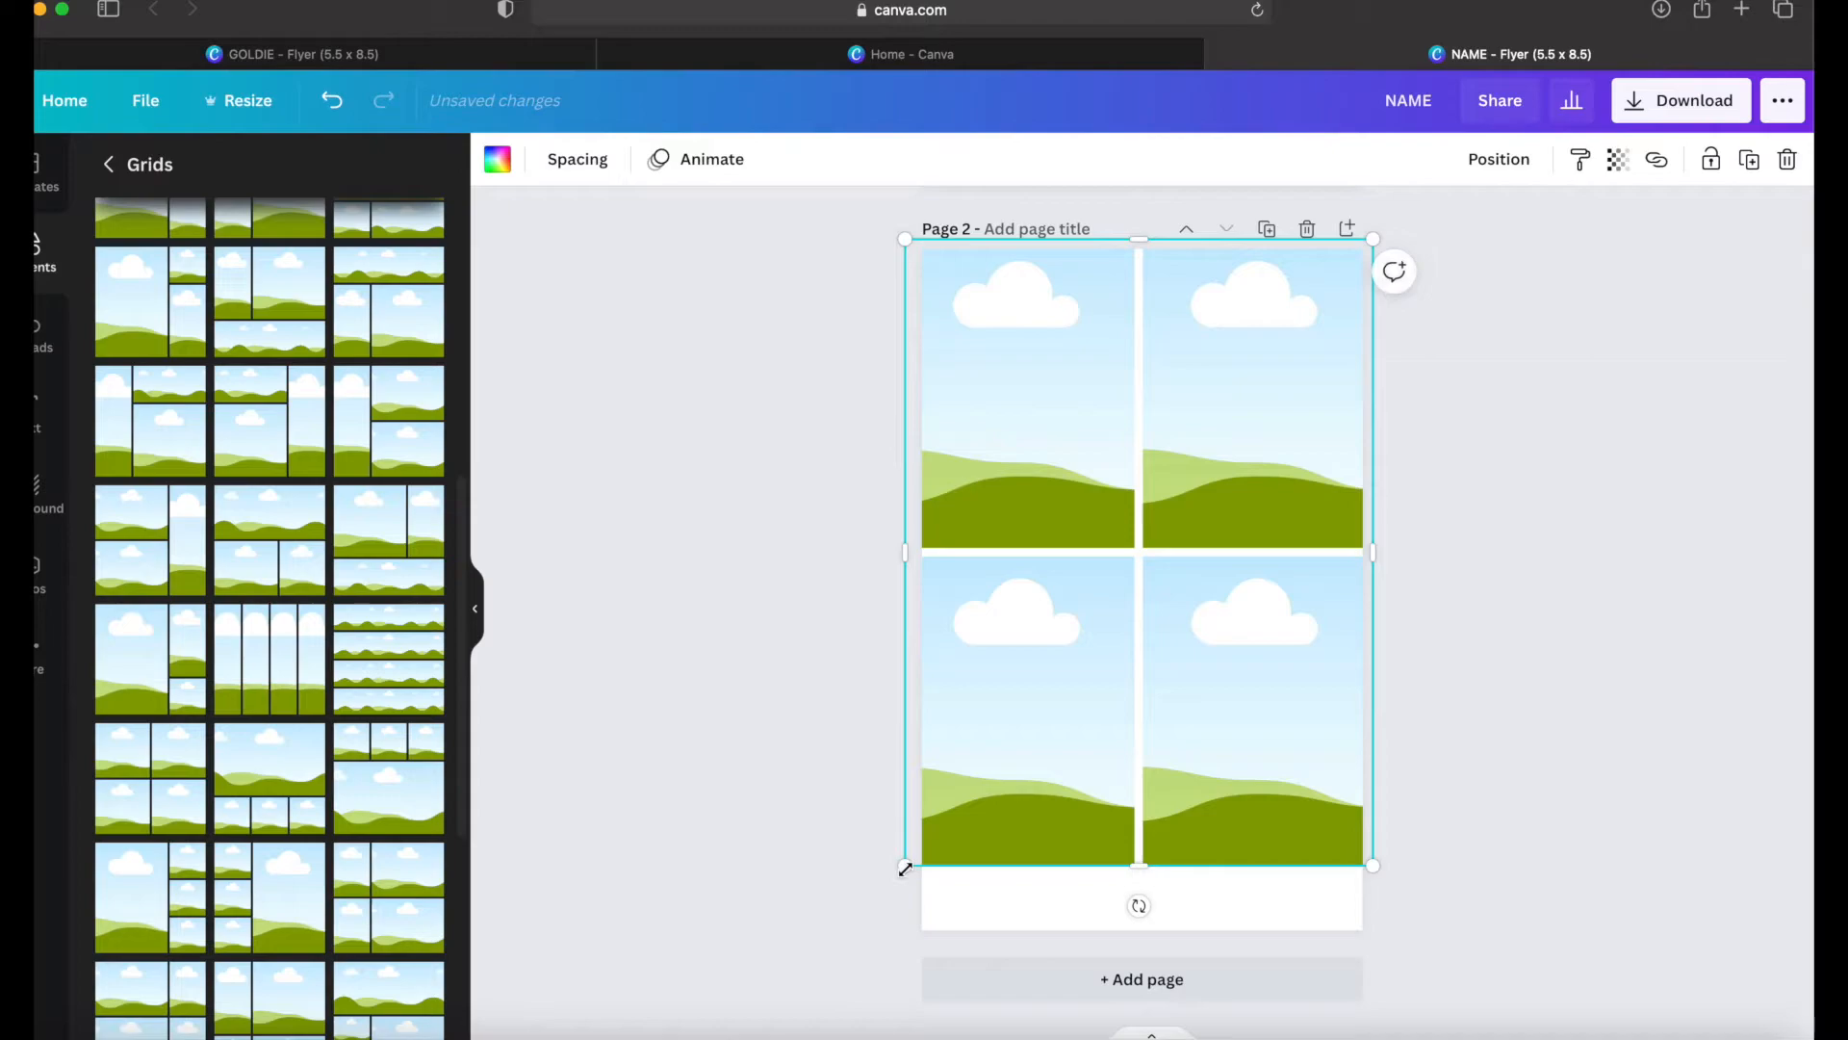
Step: Add a heading to page 2 reading "H: 5'6 B: 40 W: 39 H:50 DRESS:18 EYES: BROWN HAIR: BLACK SHOE:10"
{"action": "left_click", "coordinate": [961, 908]}
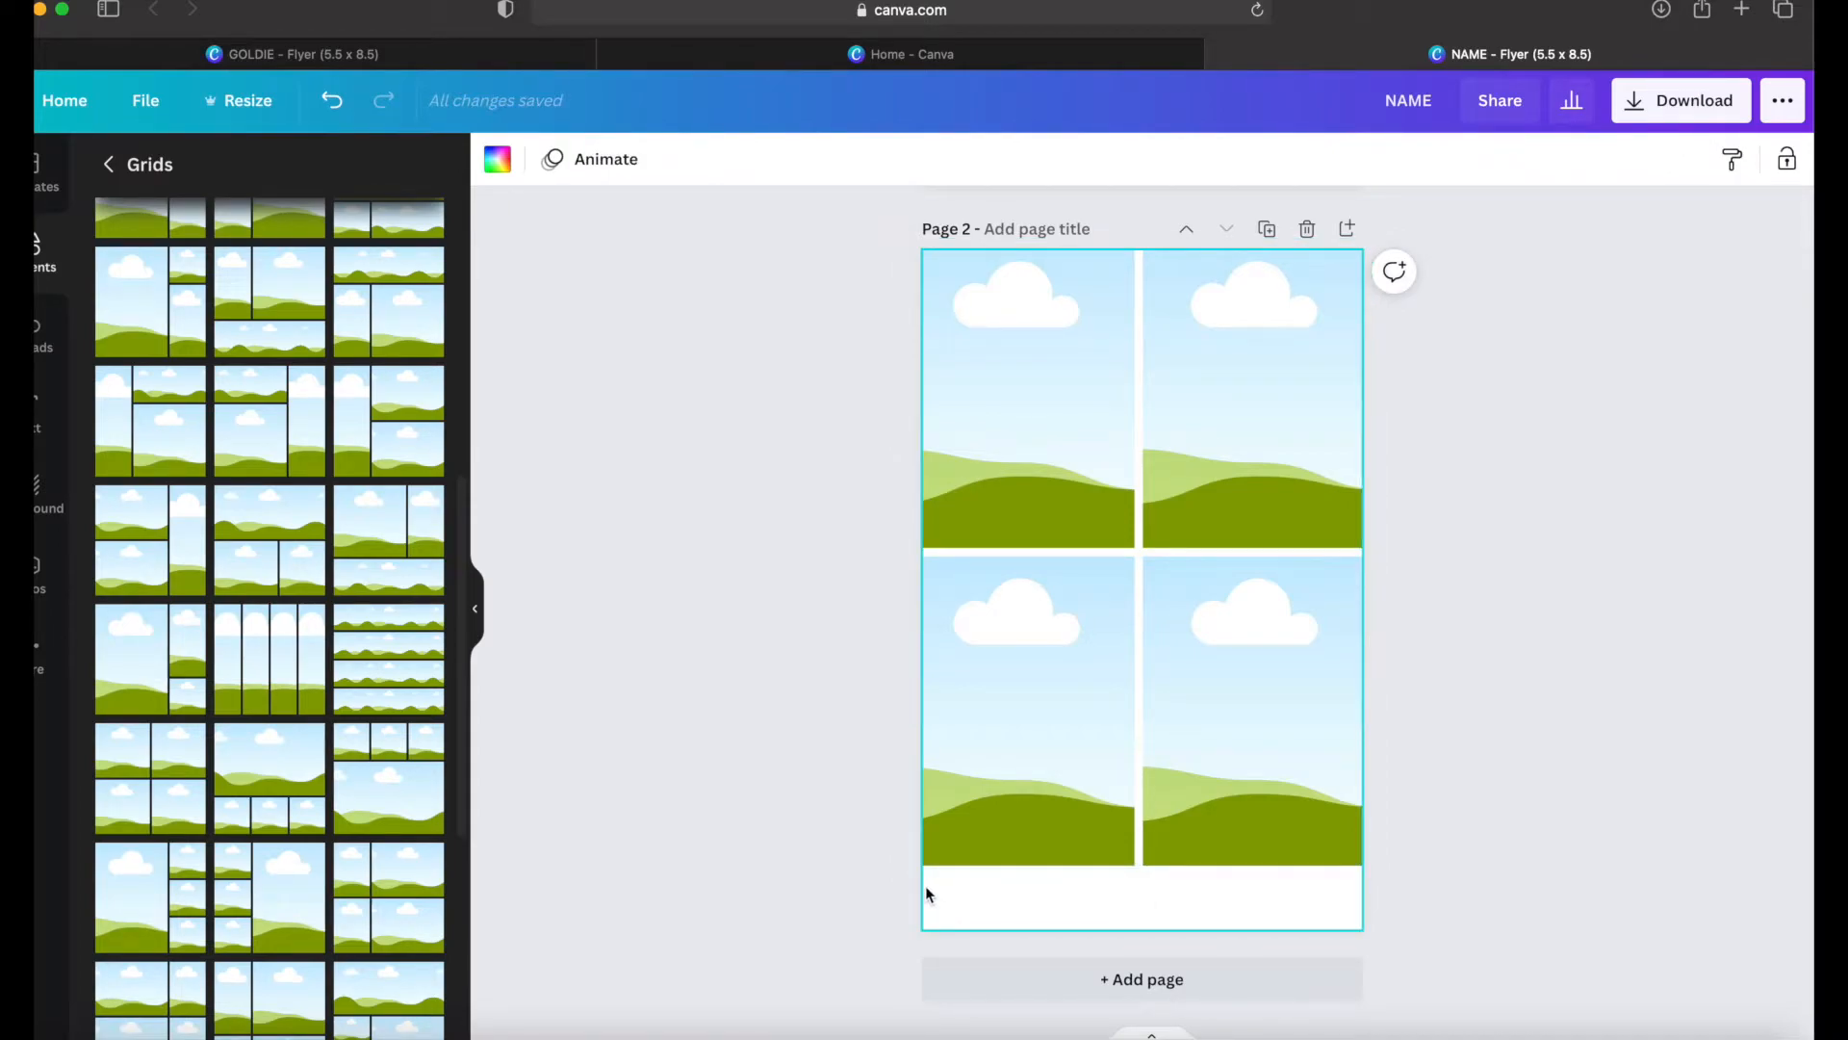
{"action": "left_click", "coordinate": [62, 420]}
{"action": "left_click", "coordinate": [345, 301]}
{"action": "type", "text": "H:"}
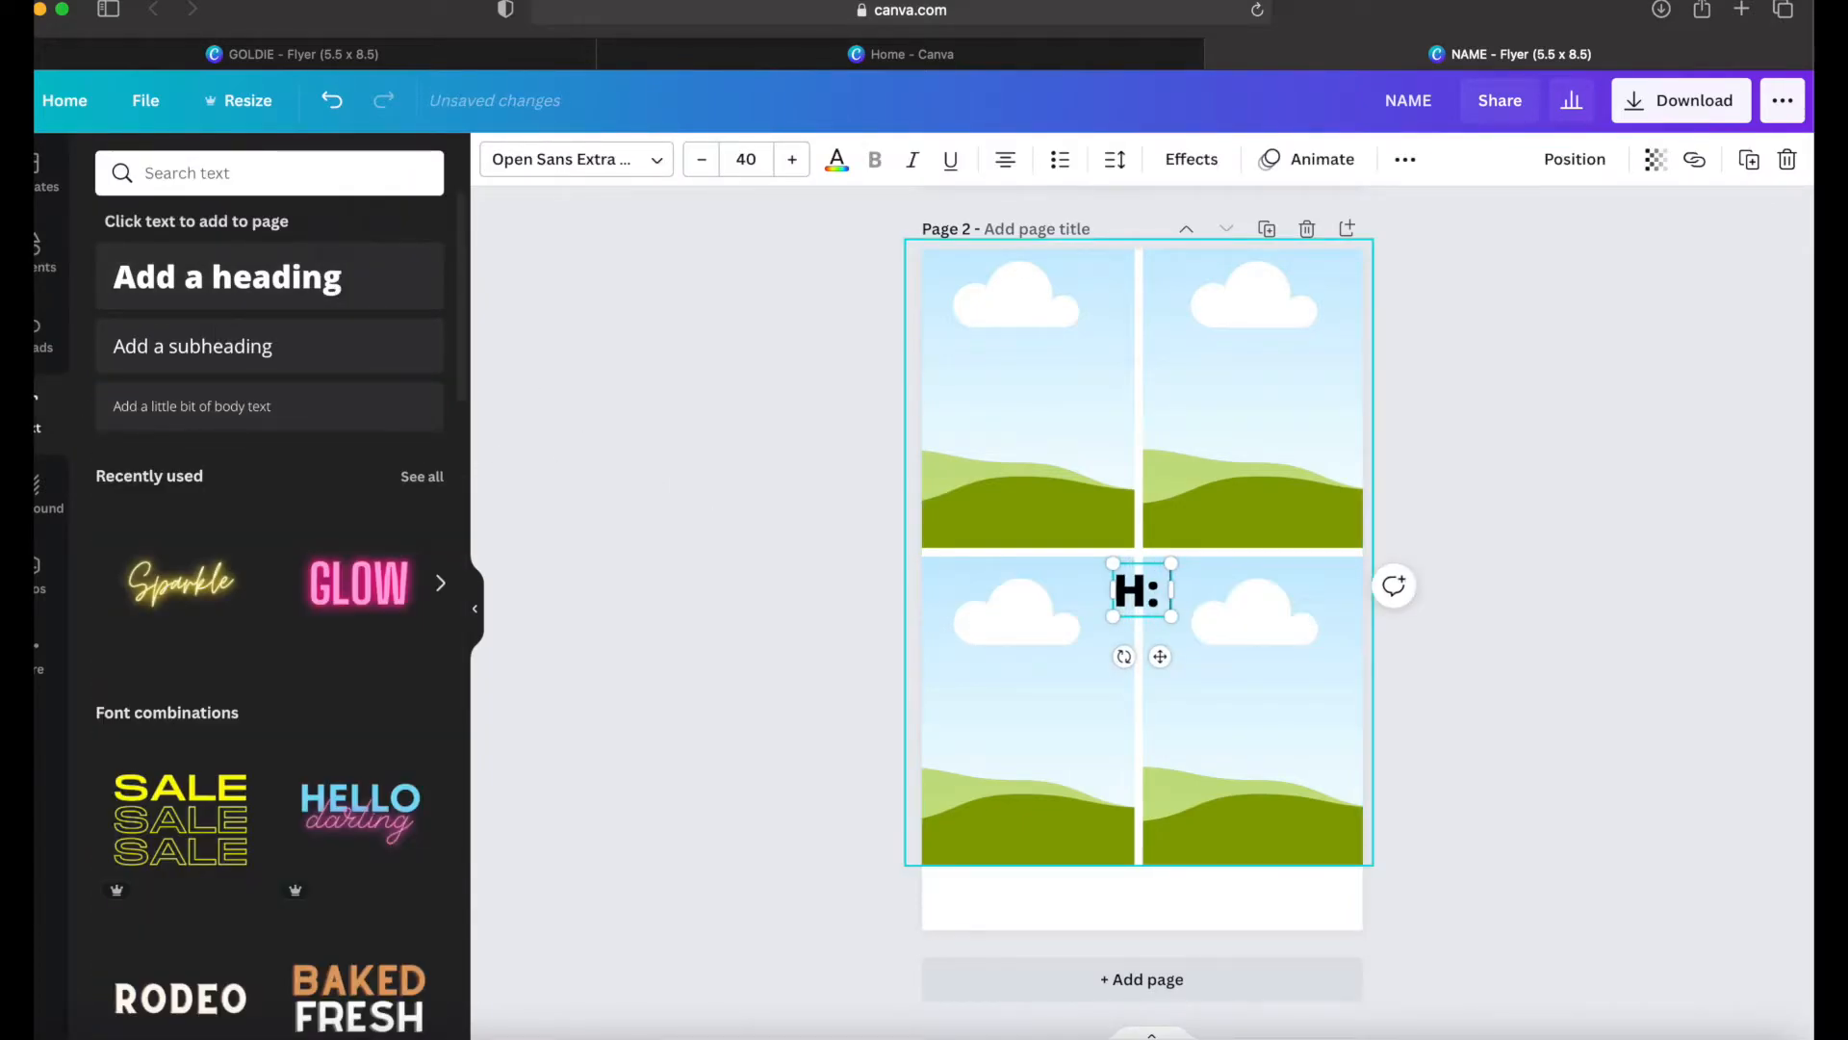
{"action": "type", "text": " 5'5"}
{"action": "key", "text": "BackSpace"}
{"action": "type", "text": "6B"}
{"action": "key", "text": "BackSpace"}
{"action": "type", "text": "B: 40 W: 39 H:50 DRESS:18 EYES: BROWN HAIR: BLACK SHOE:10"}
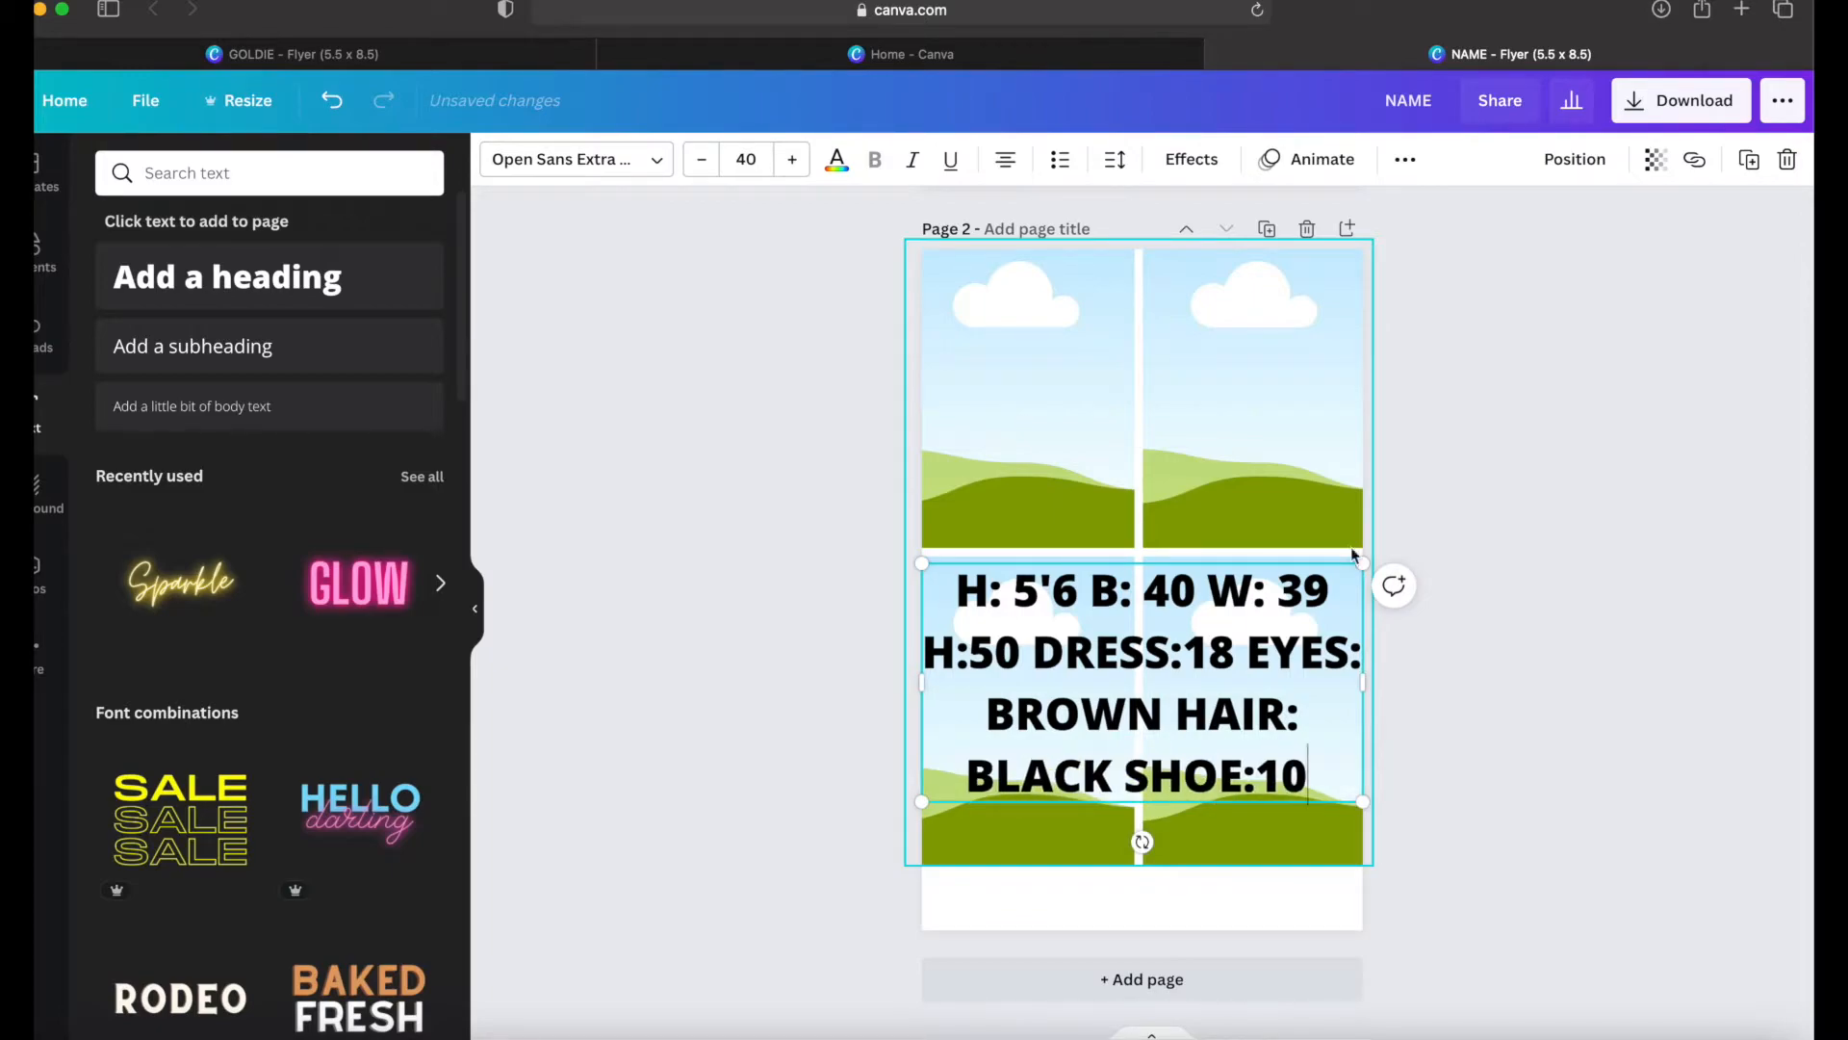
Step: Fit the measurements text into page 2's lower white strip at about size 17.2, with EYES starting the second line
{"action": "left_click_drag", "start_coordinate": [1362, 563], "coordinate": [1291, 739]}
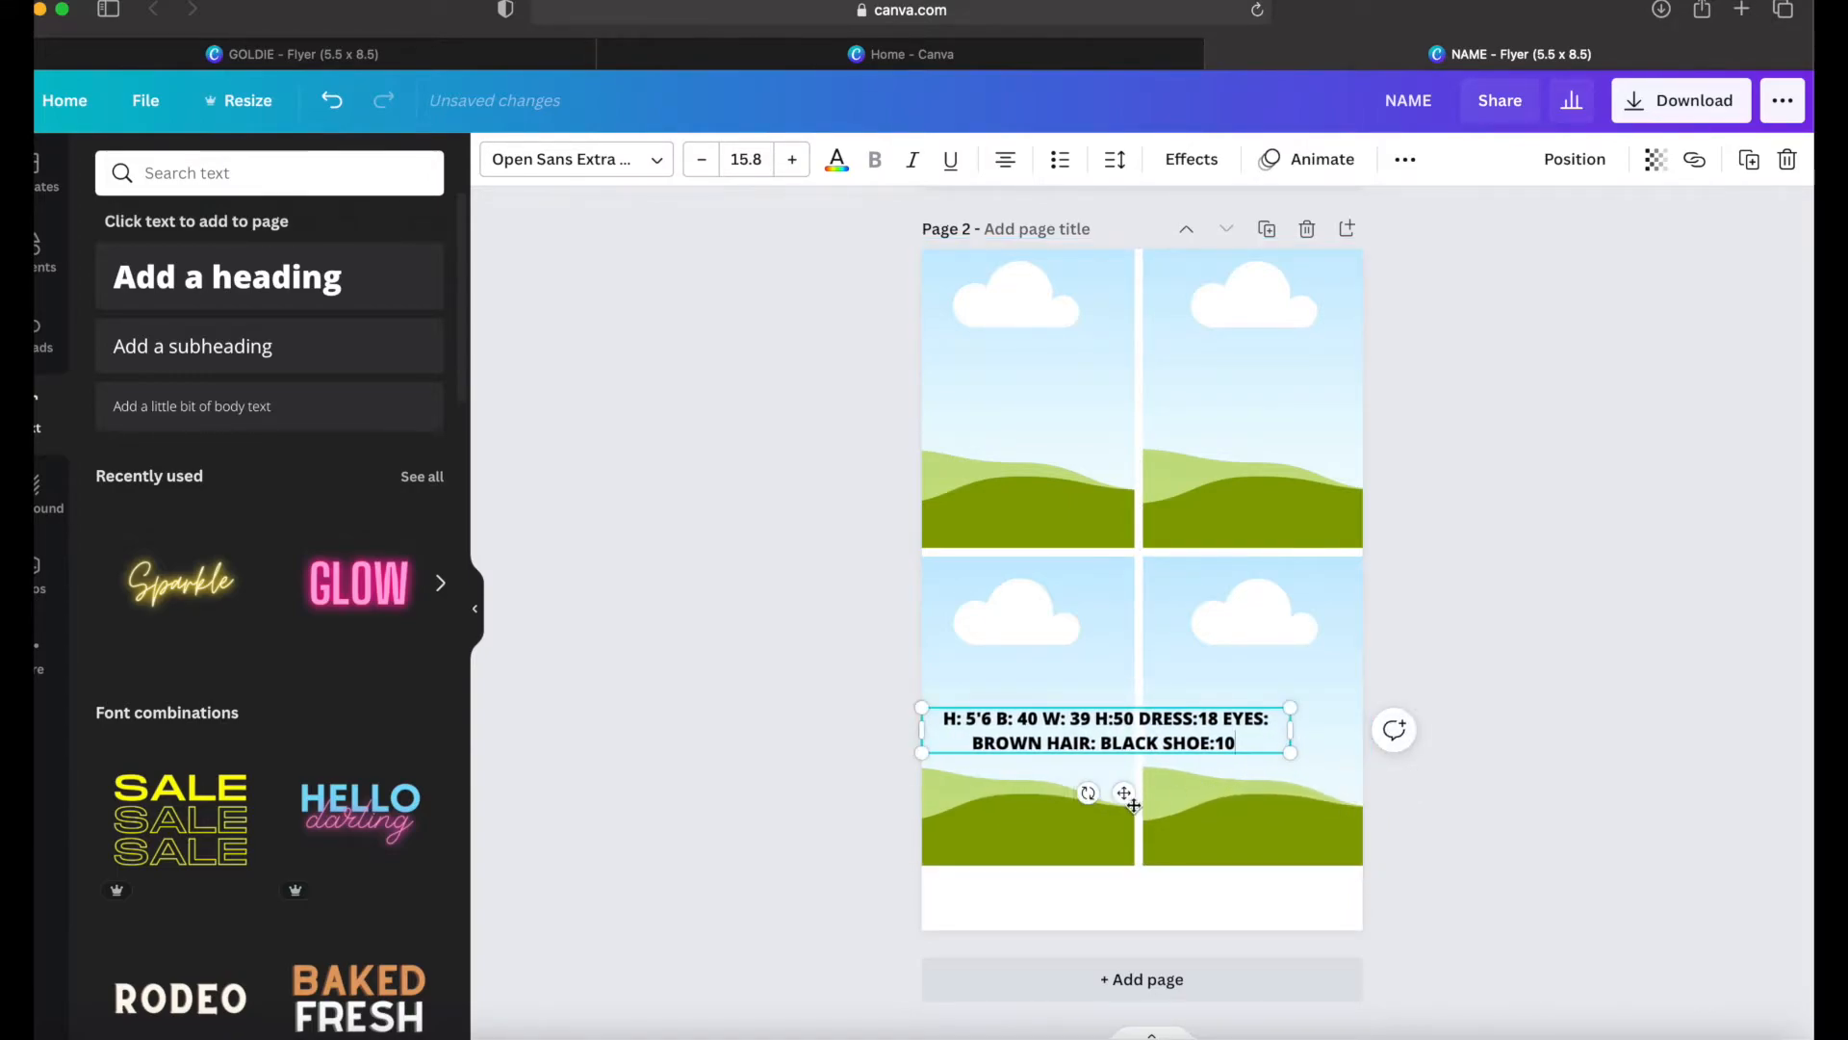
{"action": "left_click_drag", "start_coordinate": [1125, 794], "coordinate": [1157, 960]}
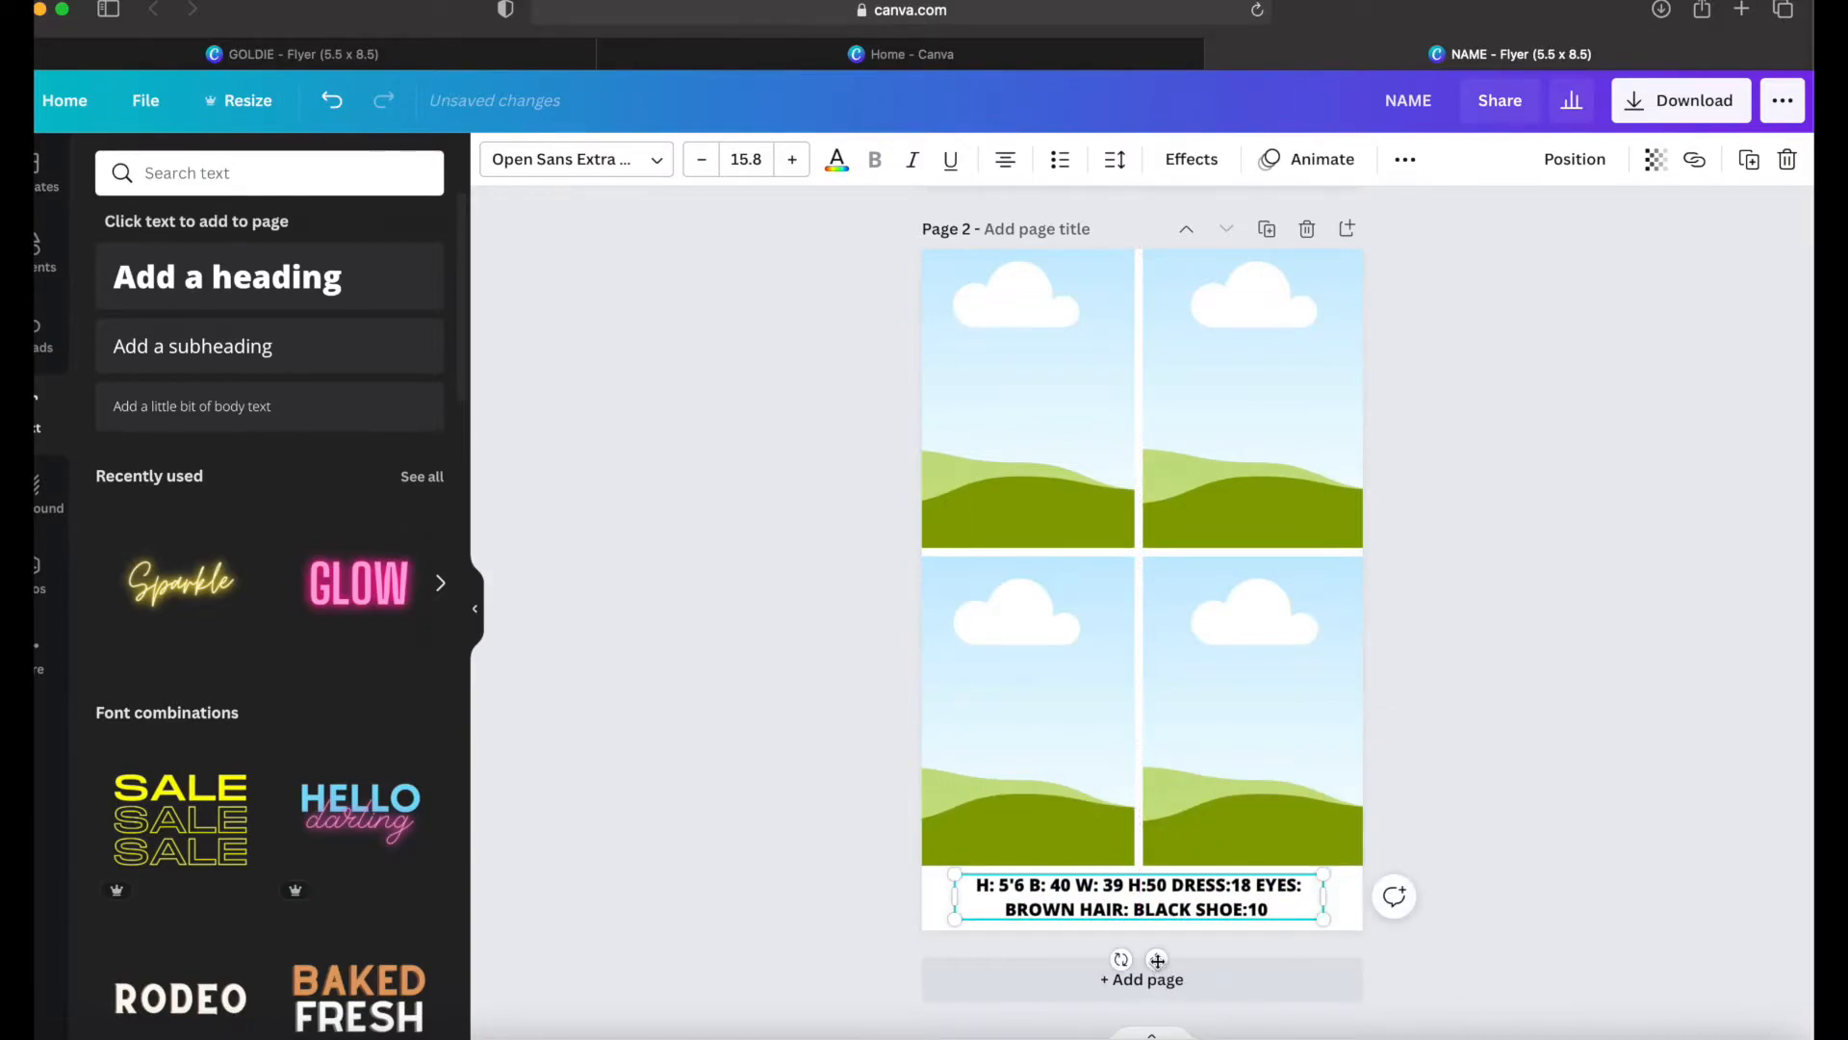
{"action": "left_click", "coordinate": [1256, 885]}
{"action": "key", "text": "Return"}
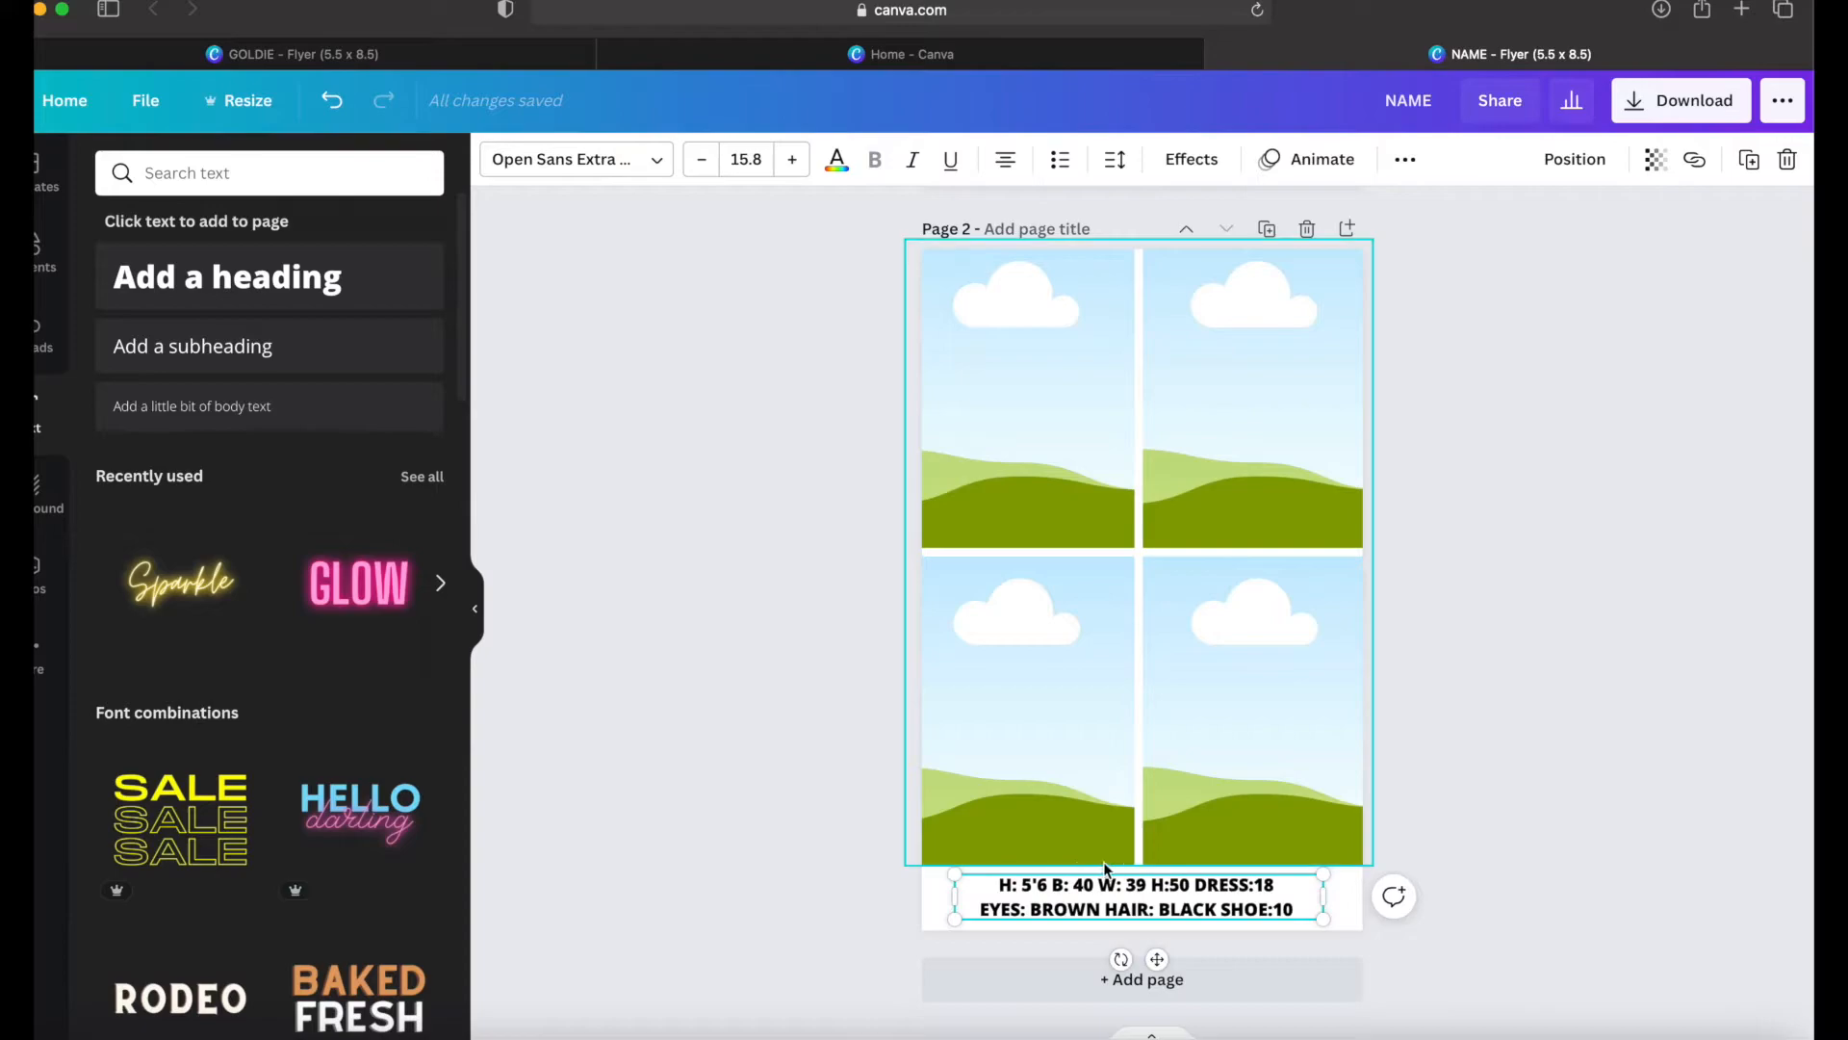
{"action": "left_click_drag", "start_coordinate": [959, 874], "coordinate": [921, 869]}
{"action": "left_click_drag", "start_coordinate": [1142, 959], "coordinate": [1148, 964]}
Step: Shrink page 2's image grid slightly and center it between the page sides, leaving a white strip along the upper edge
{"action": "left_click", "coordinate": [1142, 365]}
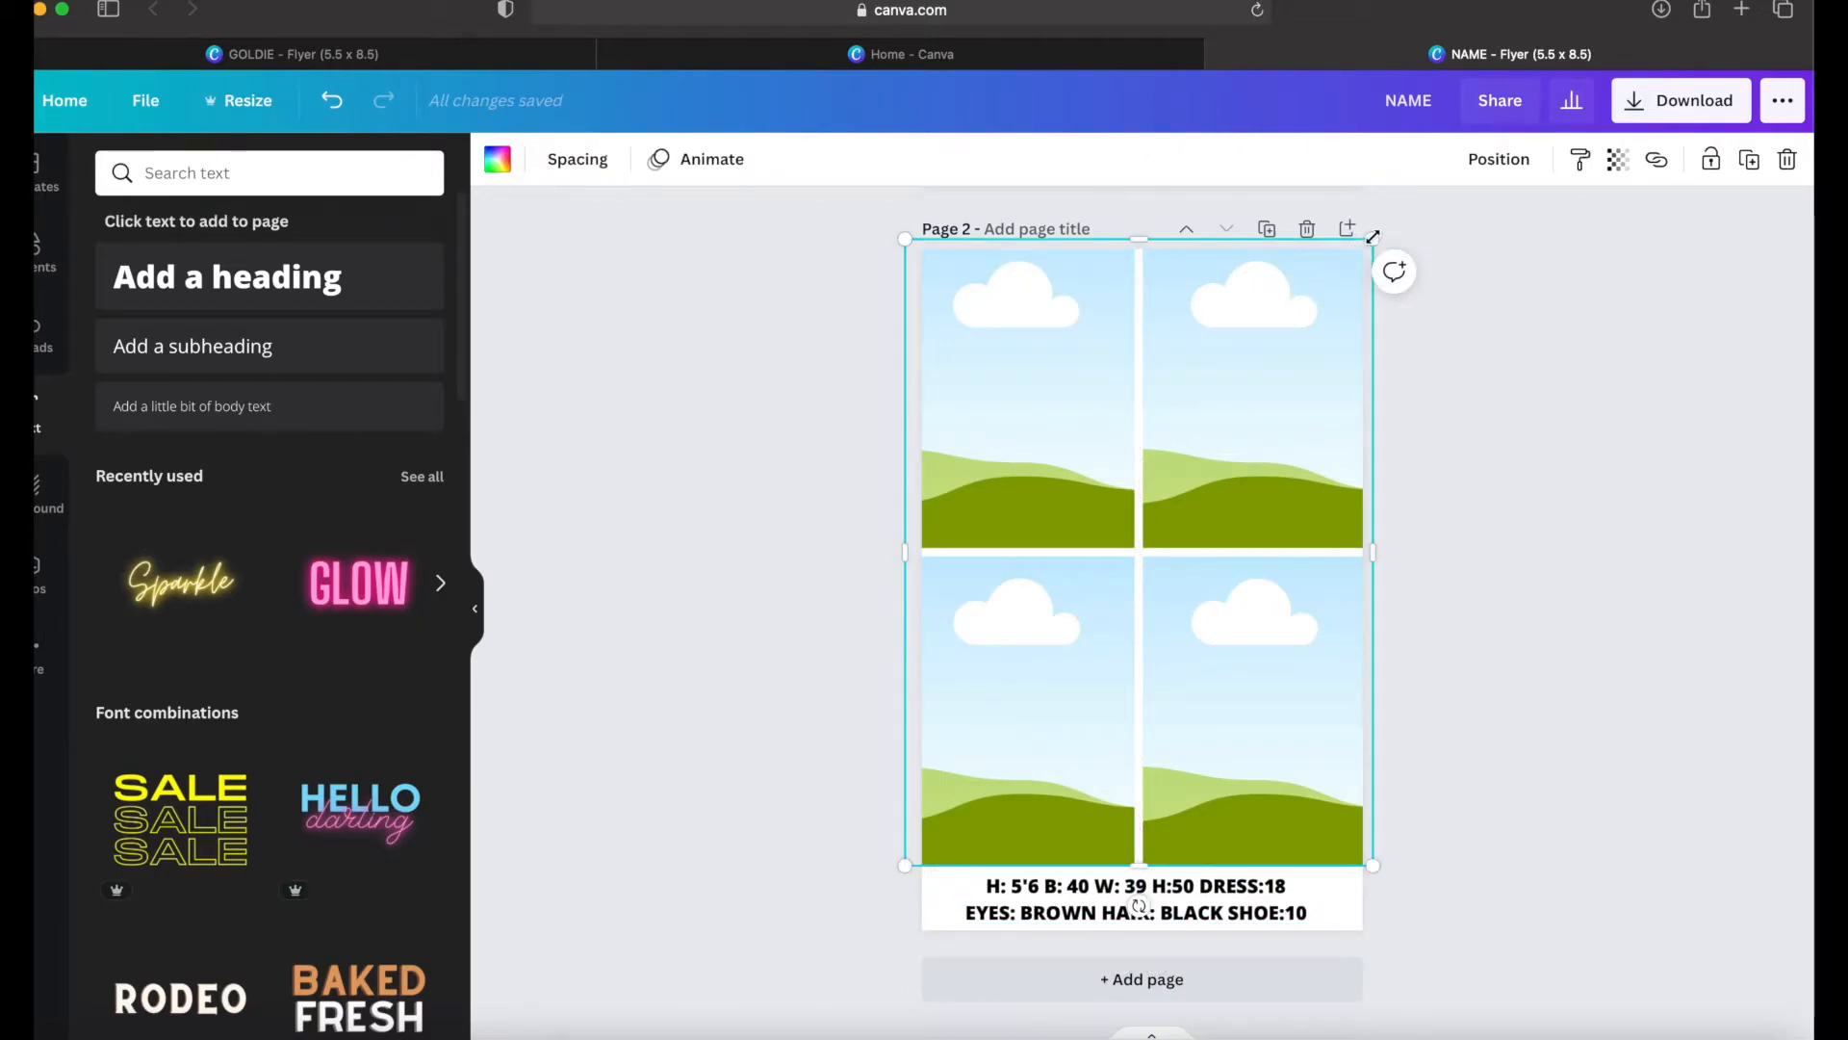
{"action": "left_click_drag", "start_coordinate": [1371, 248], "coordinate": [1352, 266]}
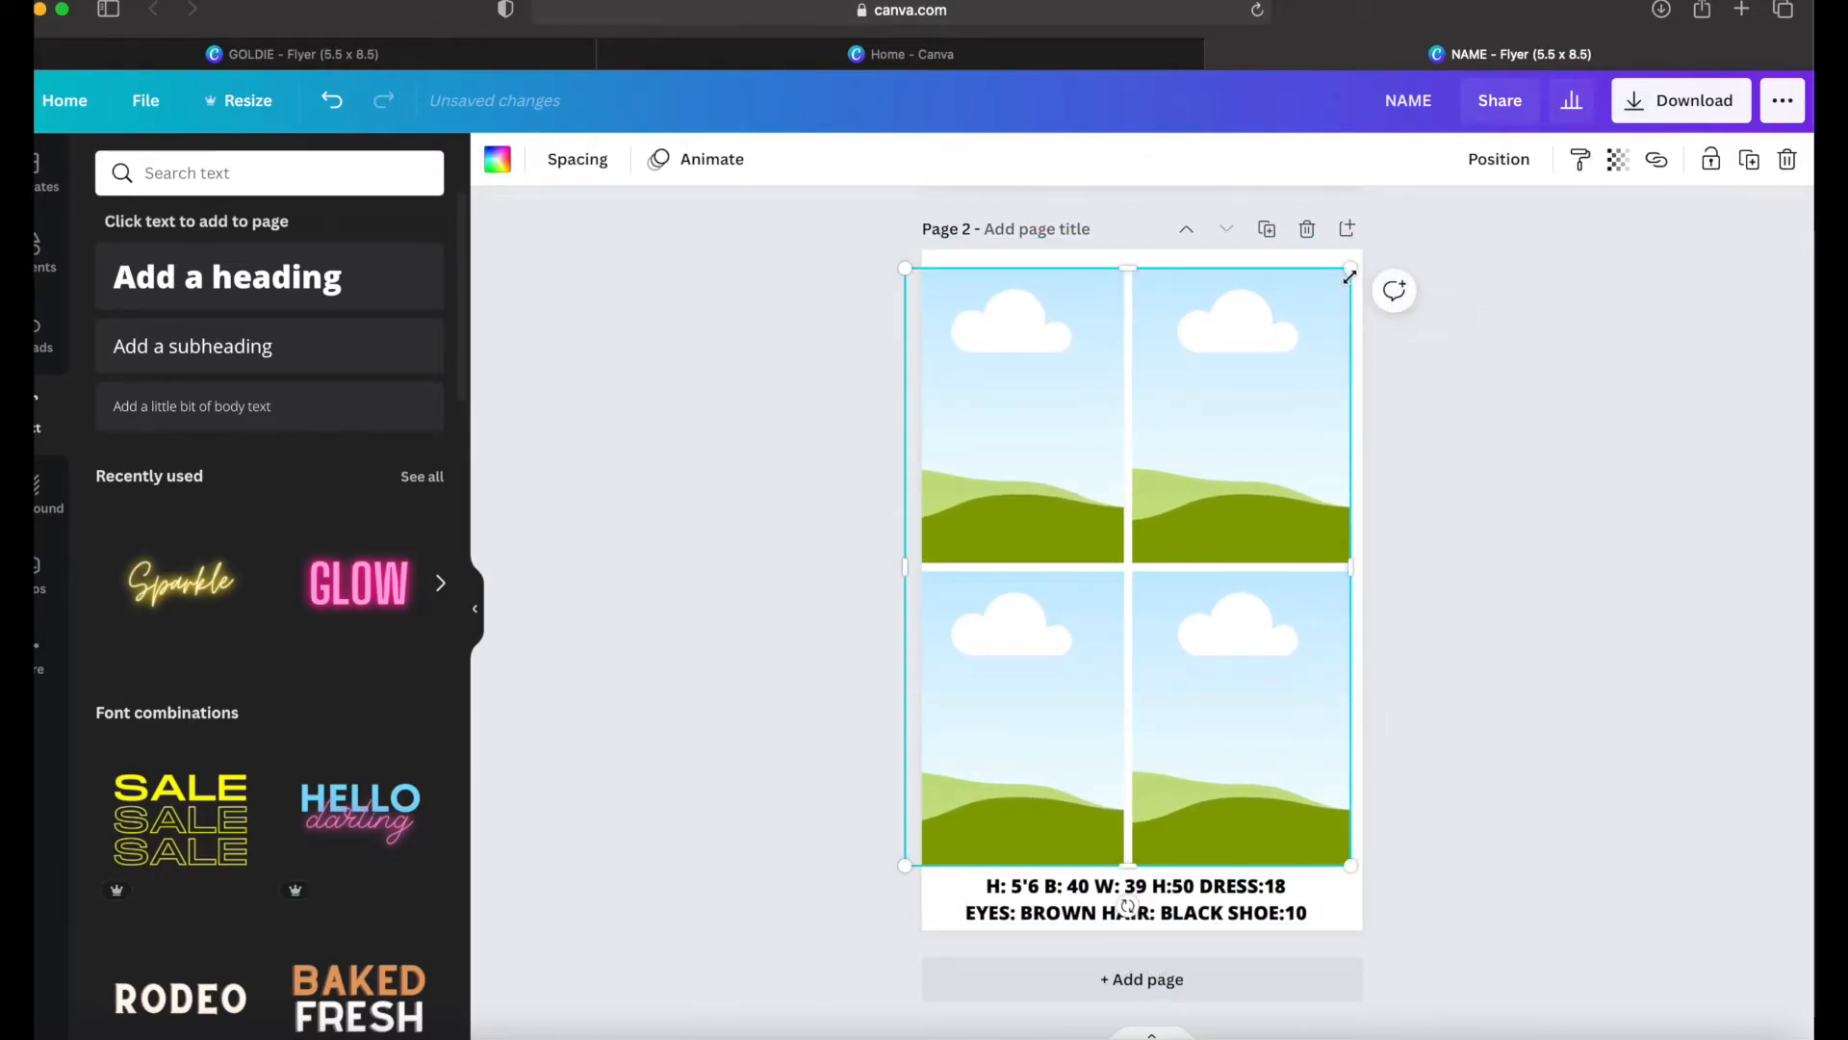
{"action": "left_click_drag", "start_coordinate": [1247, 432], "coordinate": [1261, 430]}
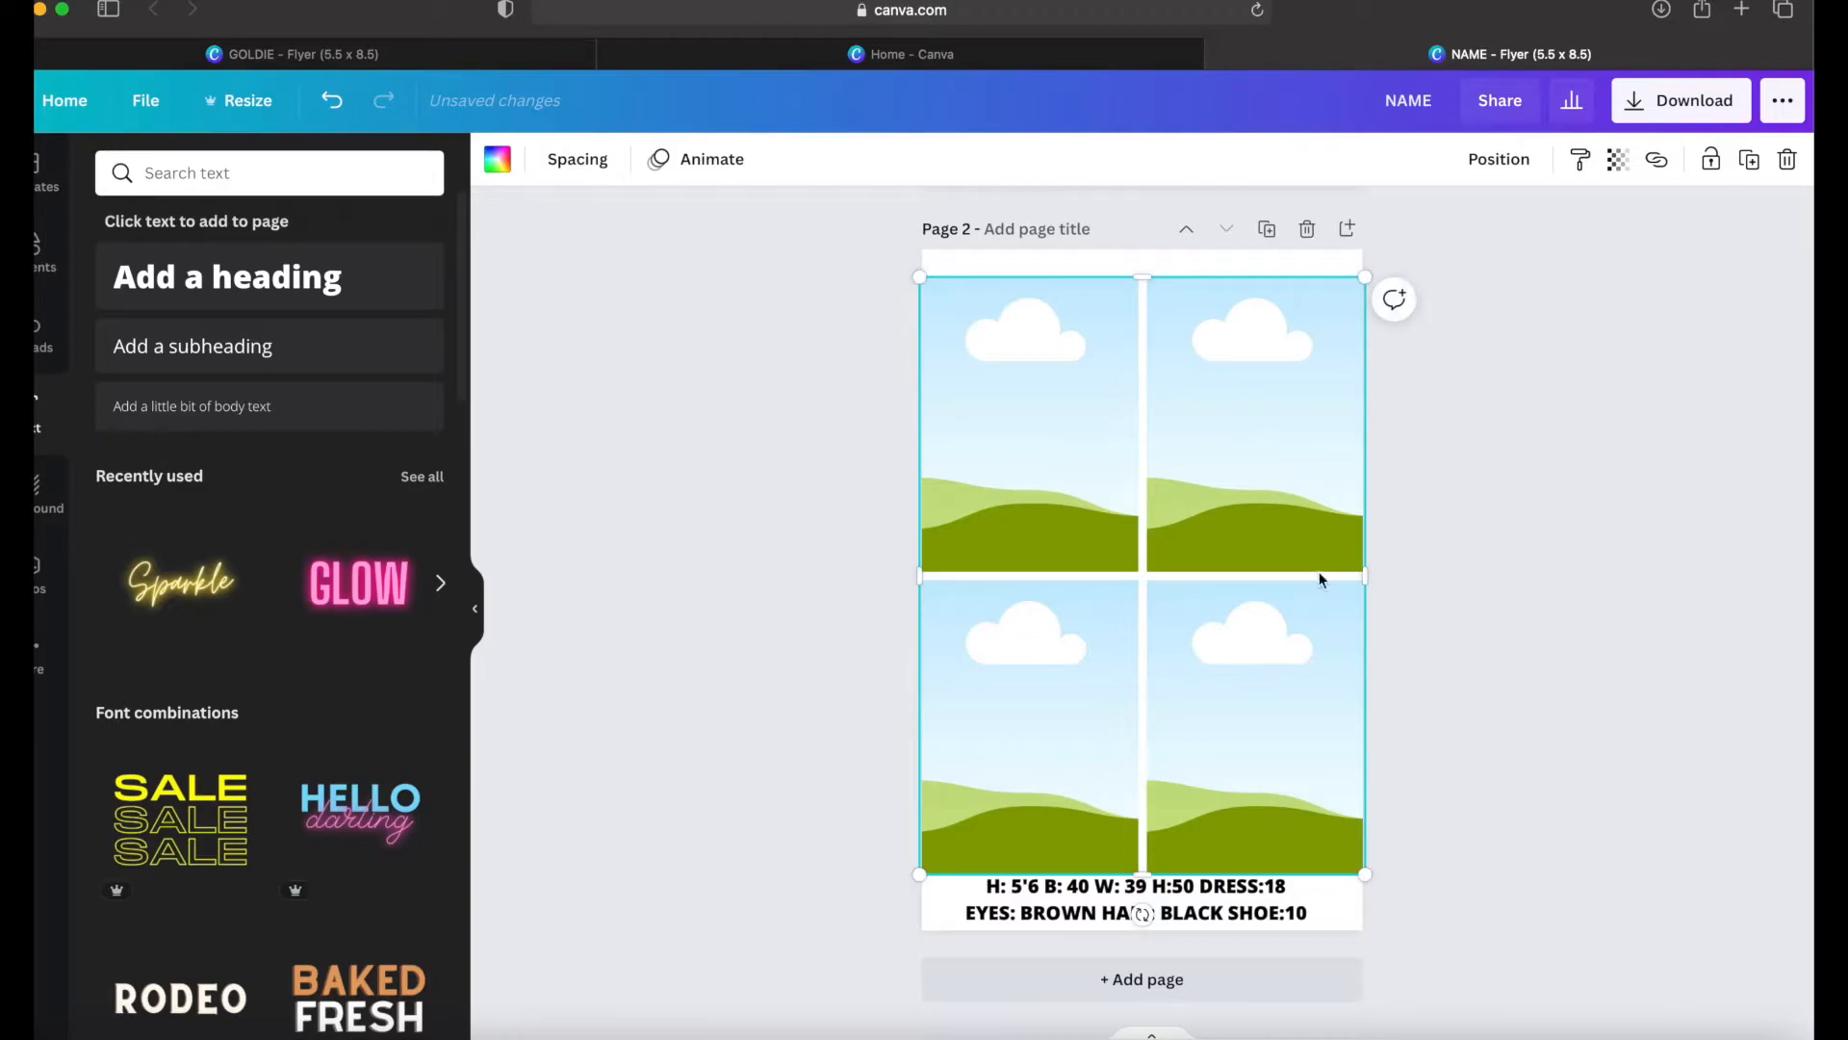
Step: Add a second heading to page 2 containing the model's name and contact e-mail in capitals
{"action": "left_click", "coordinate": [236, 300]}
{"action": "type", "text": "gold"}
{"action": "key", "text": "BackSpace"}
{"action": "key", "text": "BackSpace"}
{"action": "key", "text": "BackSpace"}
{"action": "key", "text": "BackSpace"}
{"action": "type", "text": "GOLDEI"}
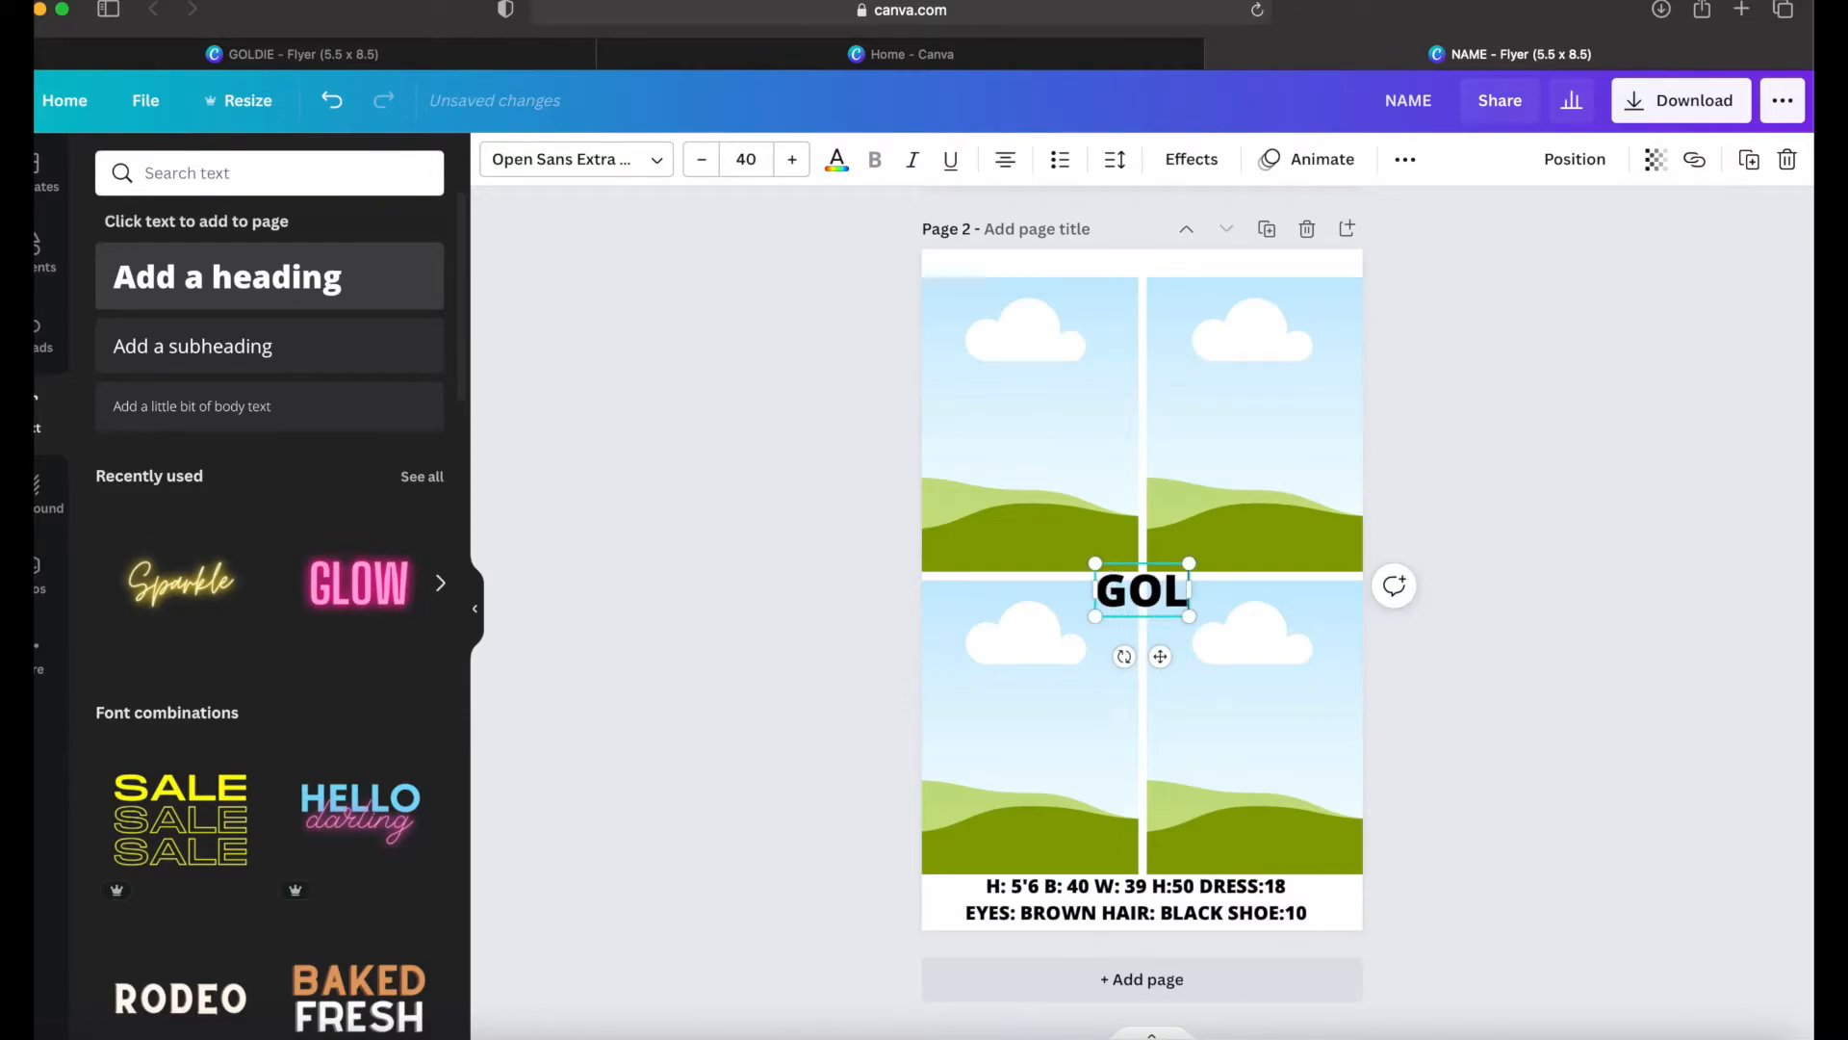
{"action": "key", "text": "BackSpace"}
{"action": "key", "text": "BackSpace"}
{"action": "type", "text": "IE"}
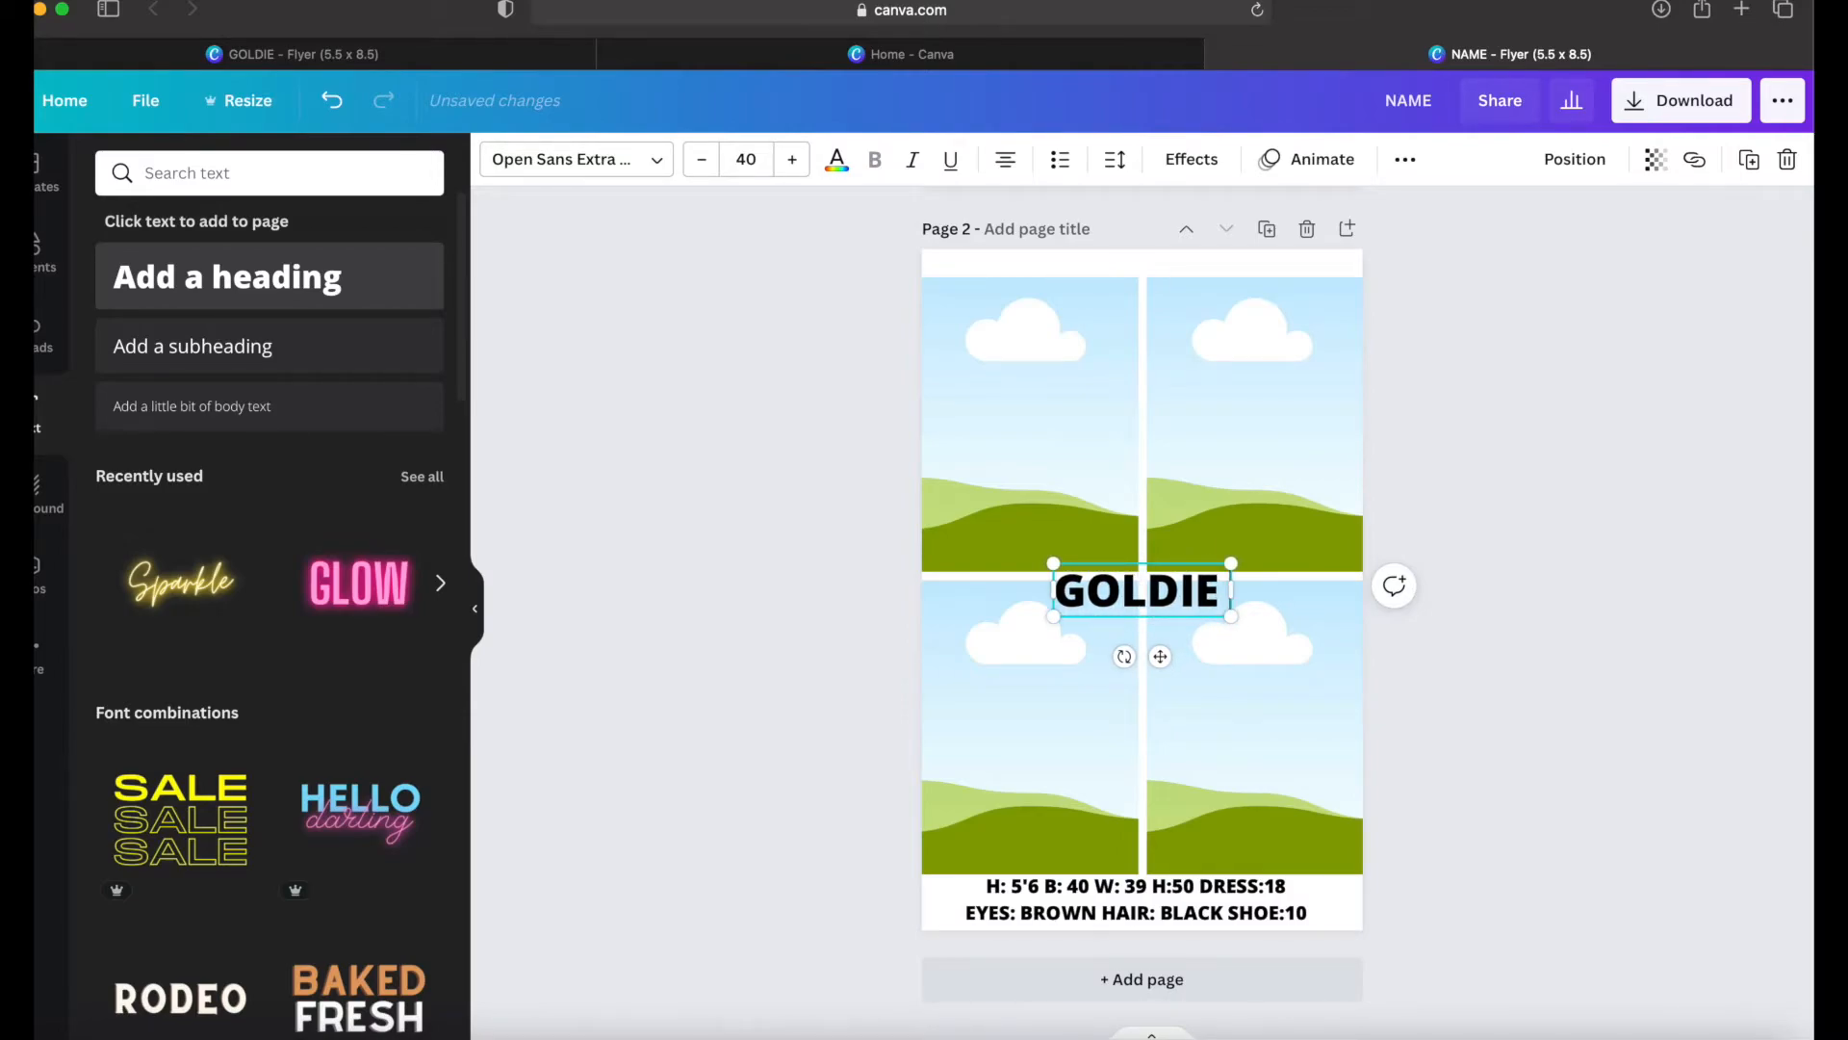
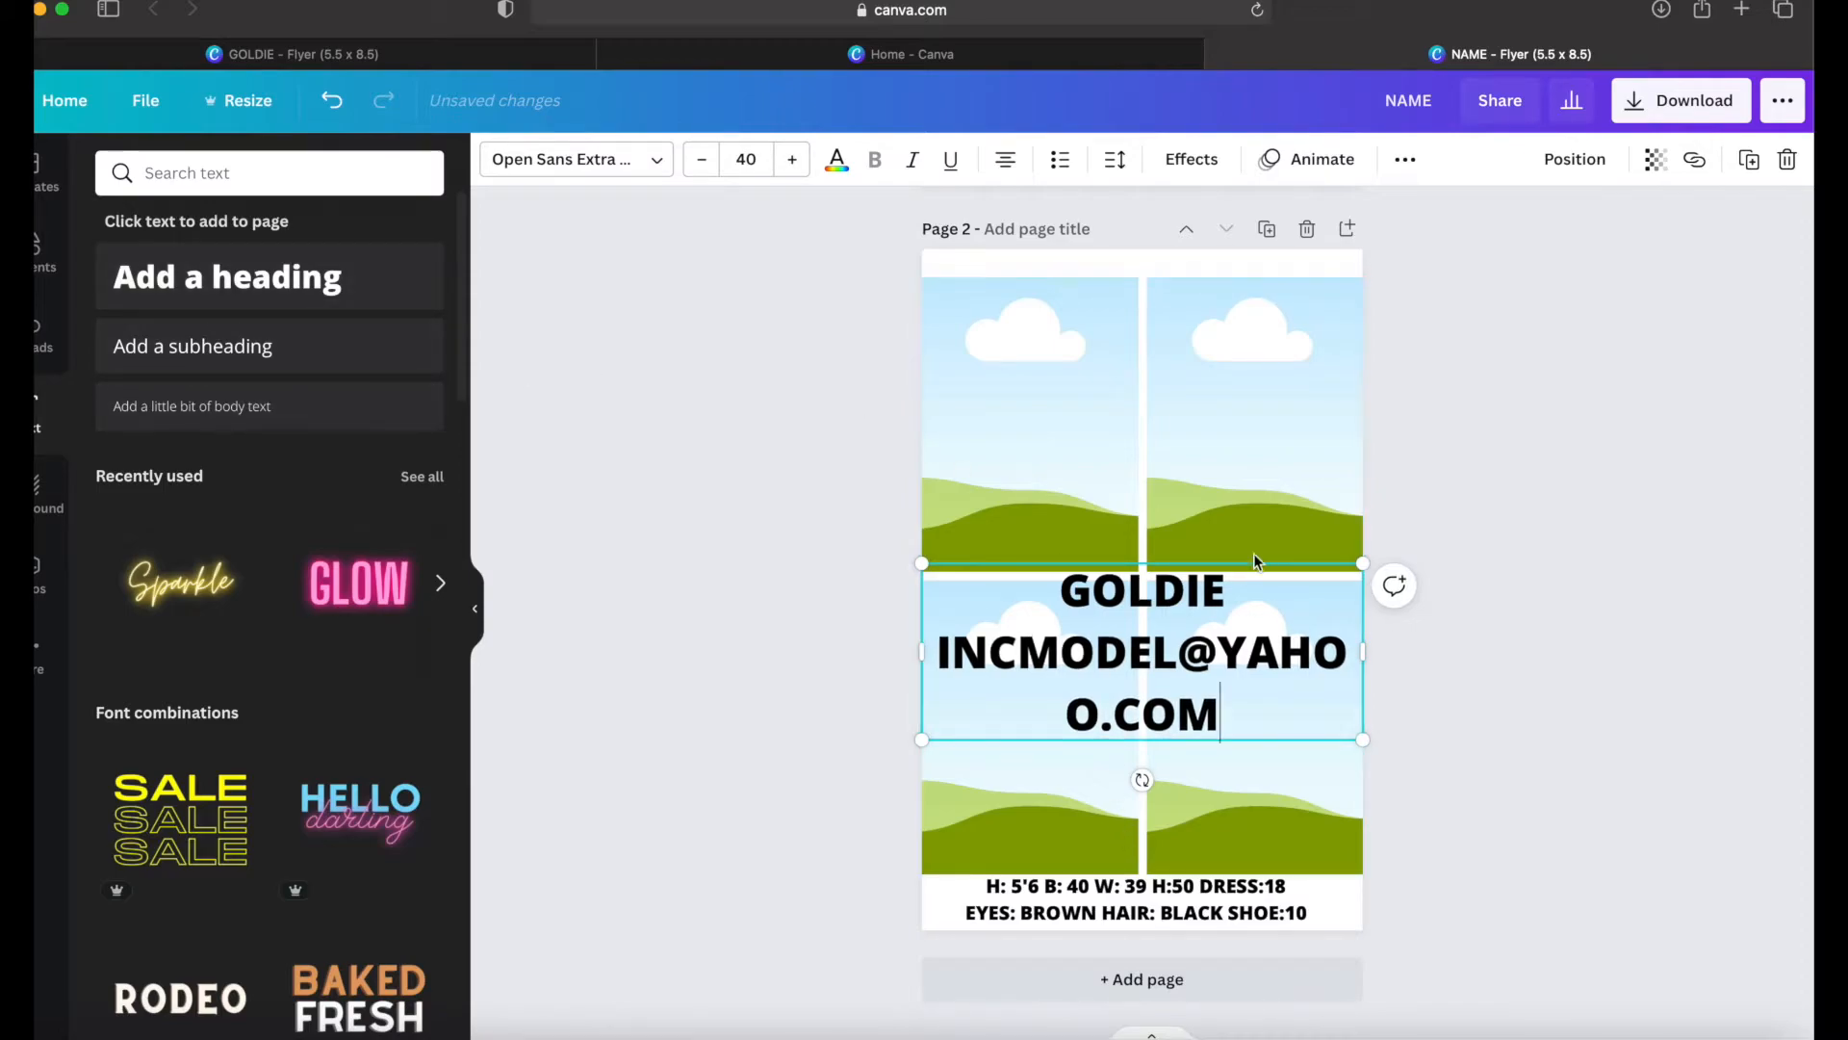
Step: Shrink the name and e-mail heading to about size 20.7, fit it in the upper white strip, and adjust the gap between them
{"action": "left_click_drag", "start_coordinate": [1365, 563], "coordinate": [1343, 671]}
{"action": "left_click_drag", "start_coordinate": [1151, 716], "coordinate": [1167, 315]}
{"action": "left_click", "coordinate": [1043, 264]}
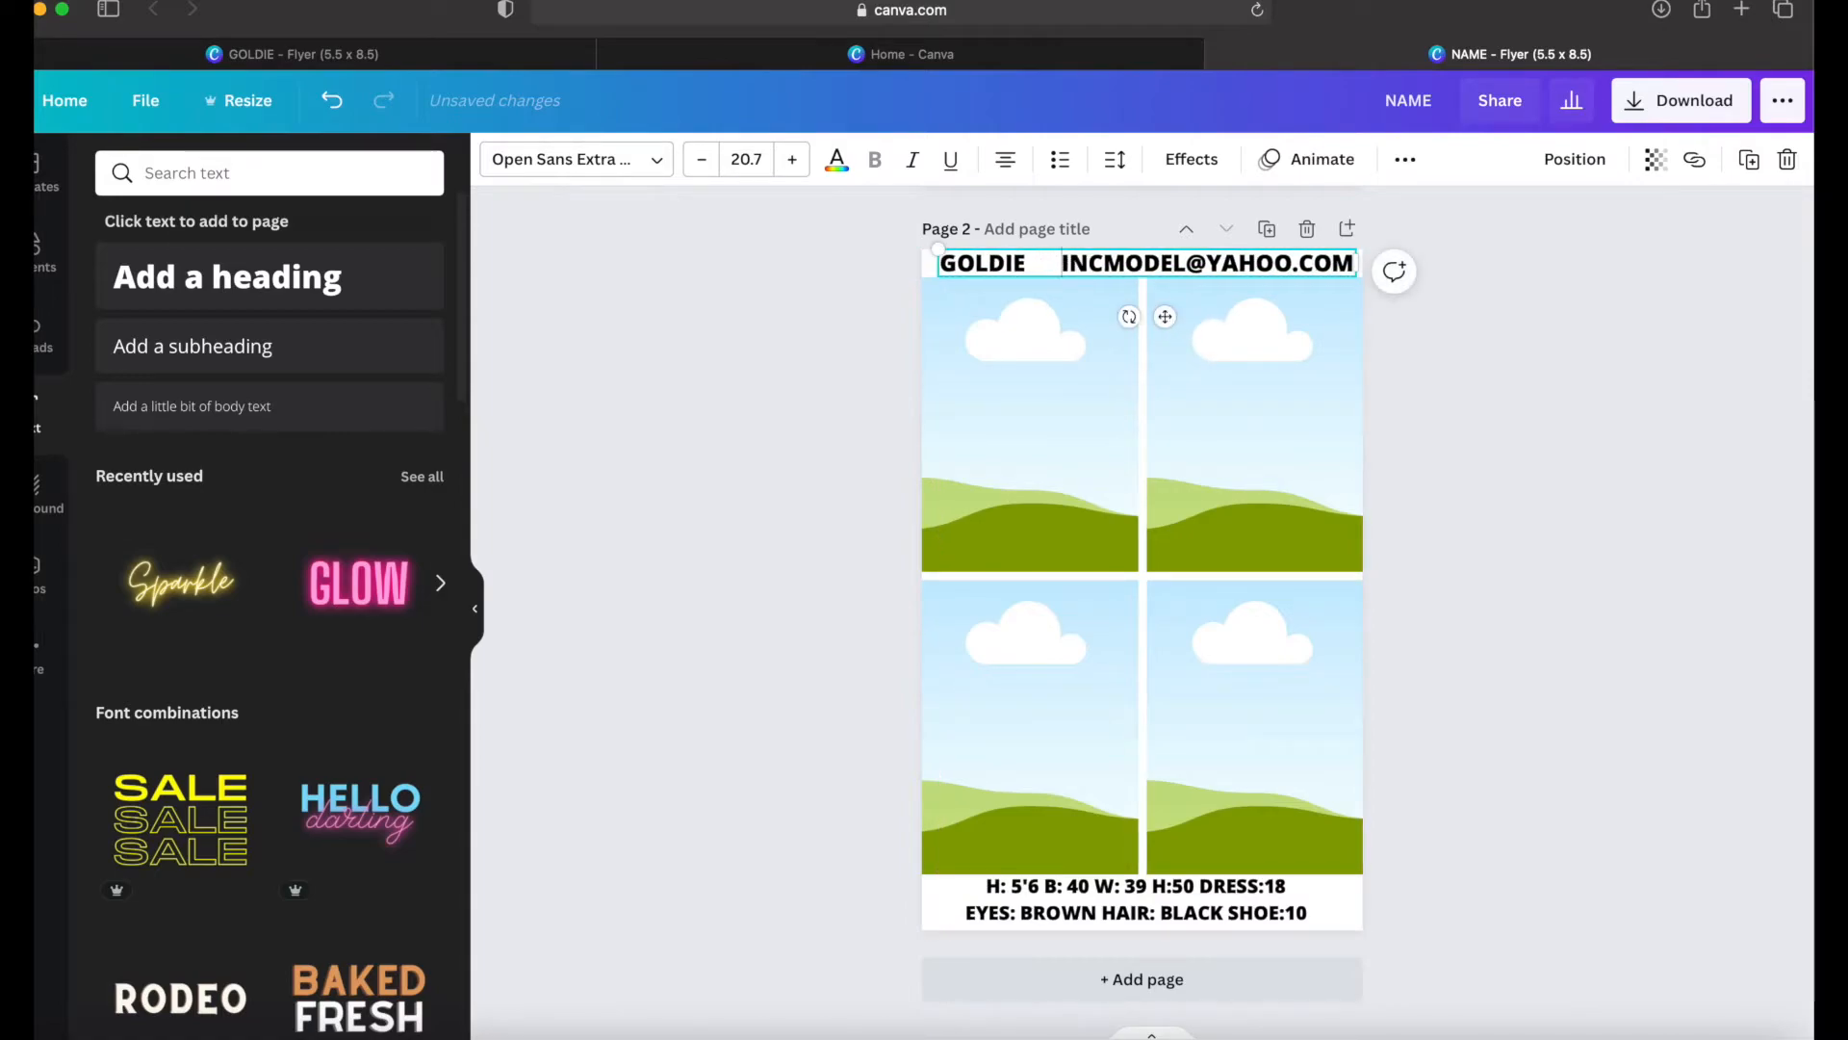
{"action": "key", "text": "BackSpace"}
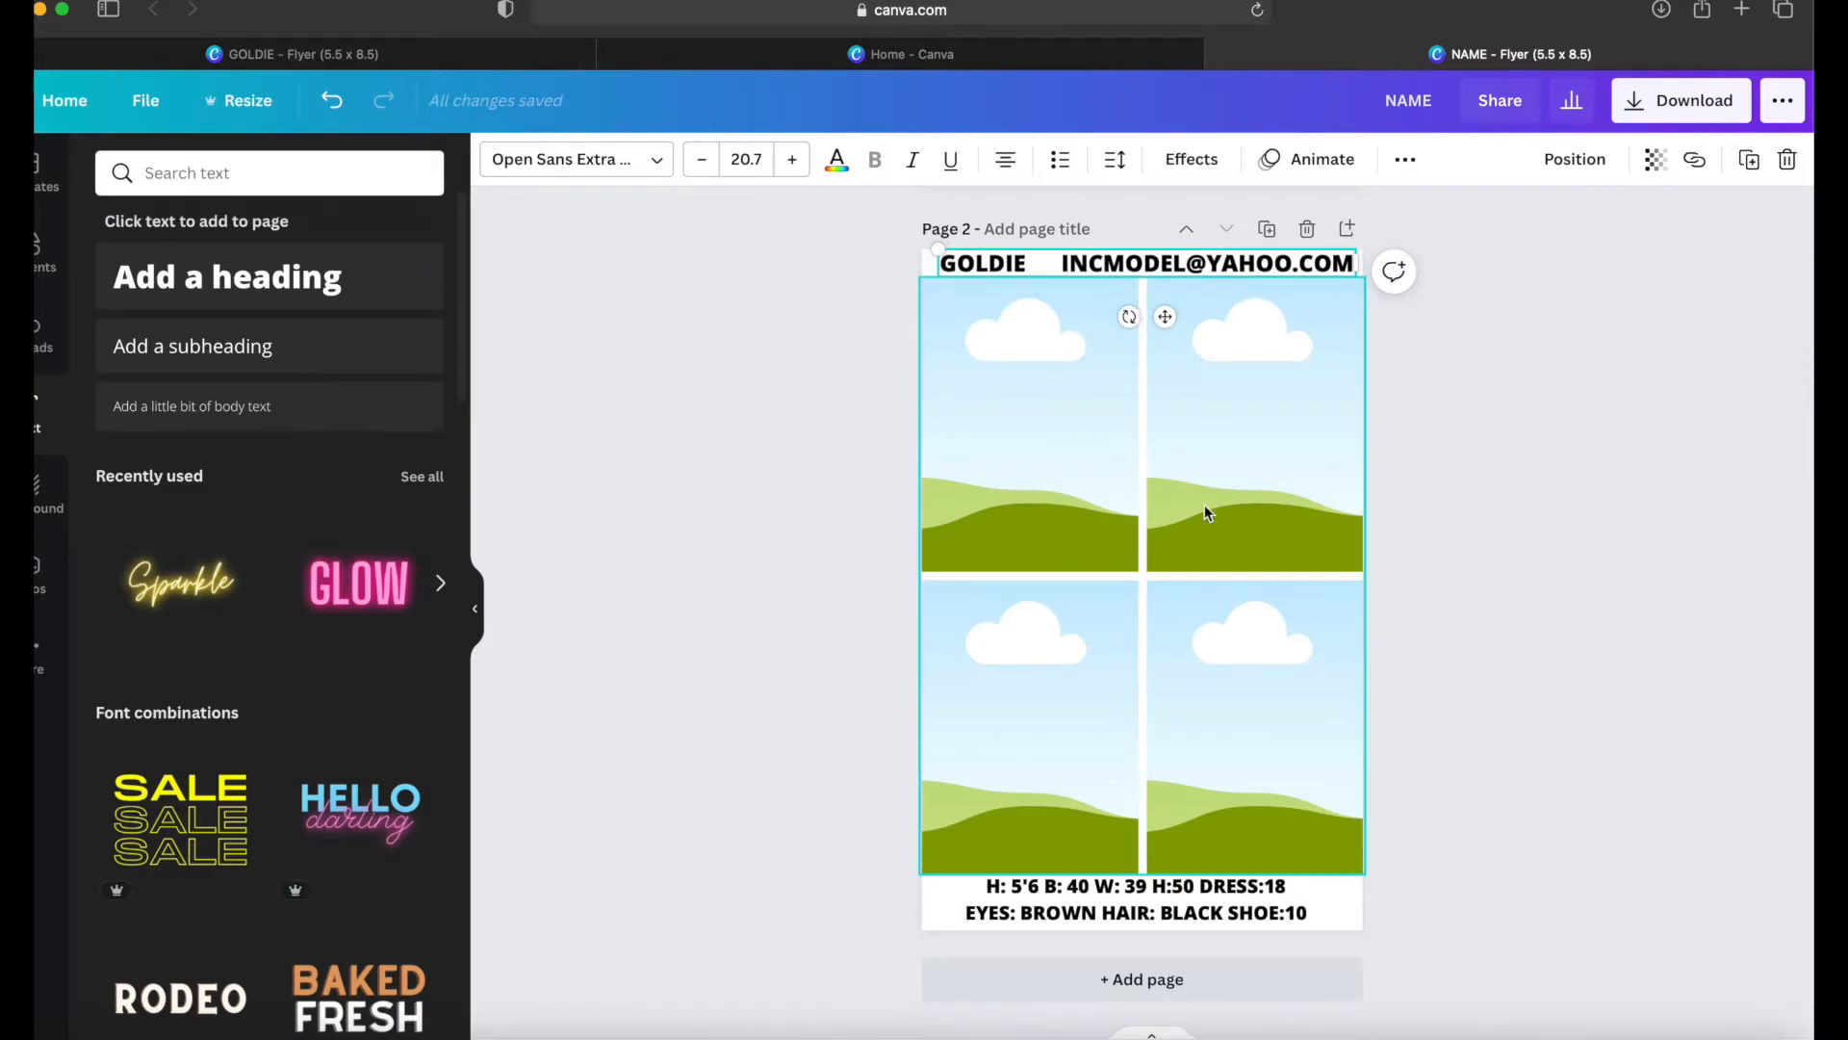
Step: Check the font of page 1's NAME heading and apply the same Afrah font to page 2's name and e-mail line
{"action": "scroll", "coordinate": [1204, 504], "scroll_direction": "up", "scroll_amount": 5}
{"action": "left_click", "coordinate": [1166, 591]}
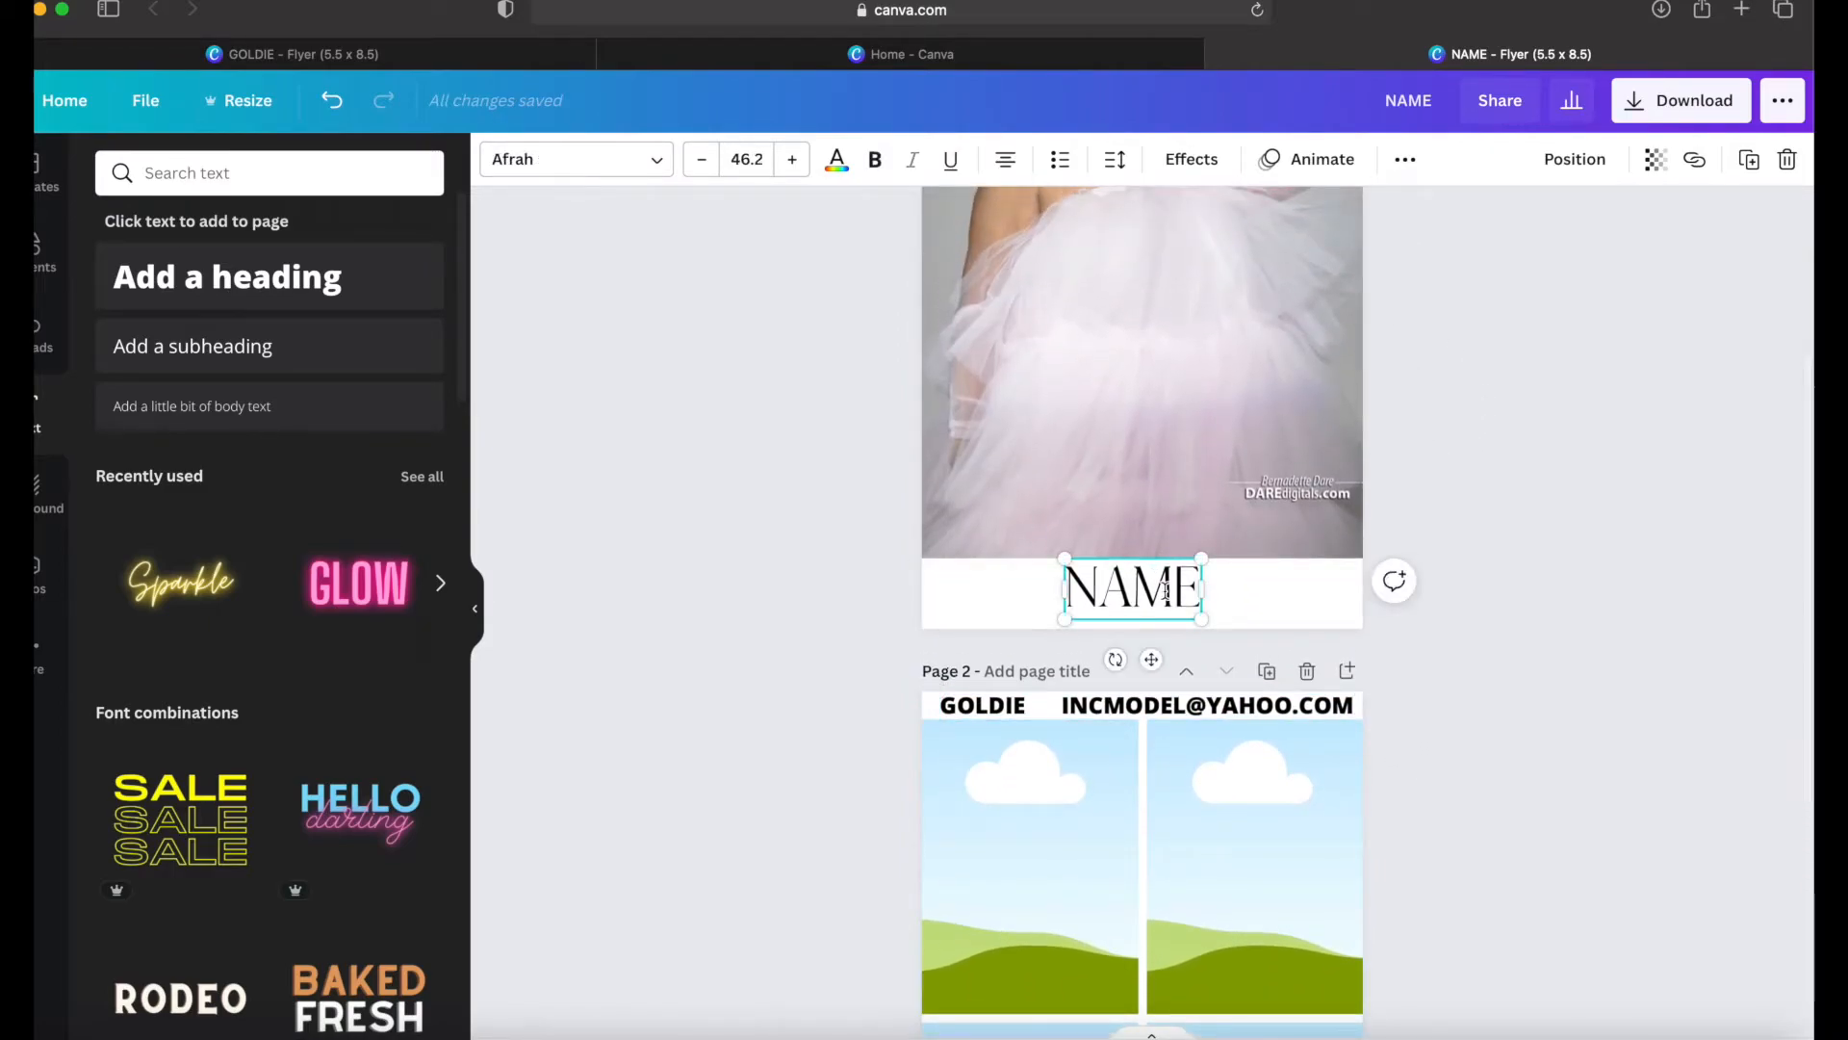
{"action": "scroll", "coordinate": [1164, 597], "scroll_direction": "down", "scroll_amount": 5}
{"action": "left_click", "coordinate": [1080, 269]}
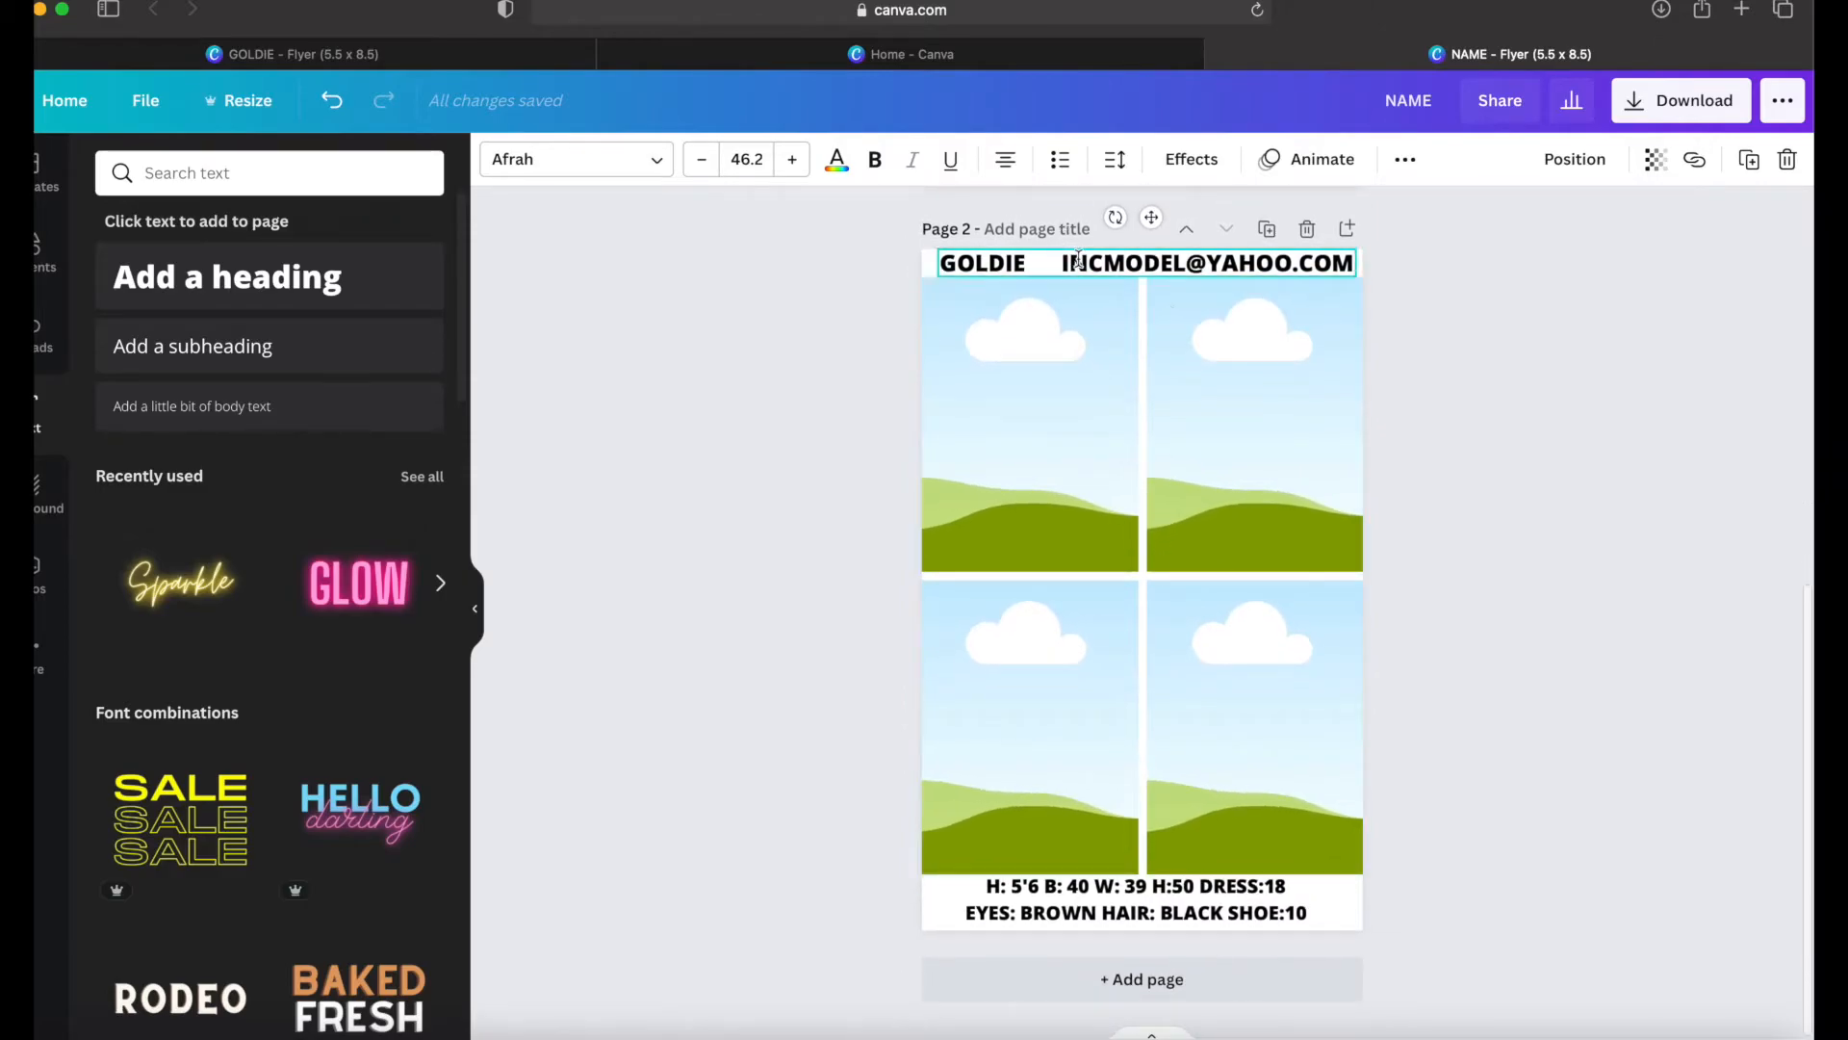
{"action": "left_click", "coordinate": [1079, 262]}
{"action": "left_click", "coordinate": [639, 168]}
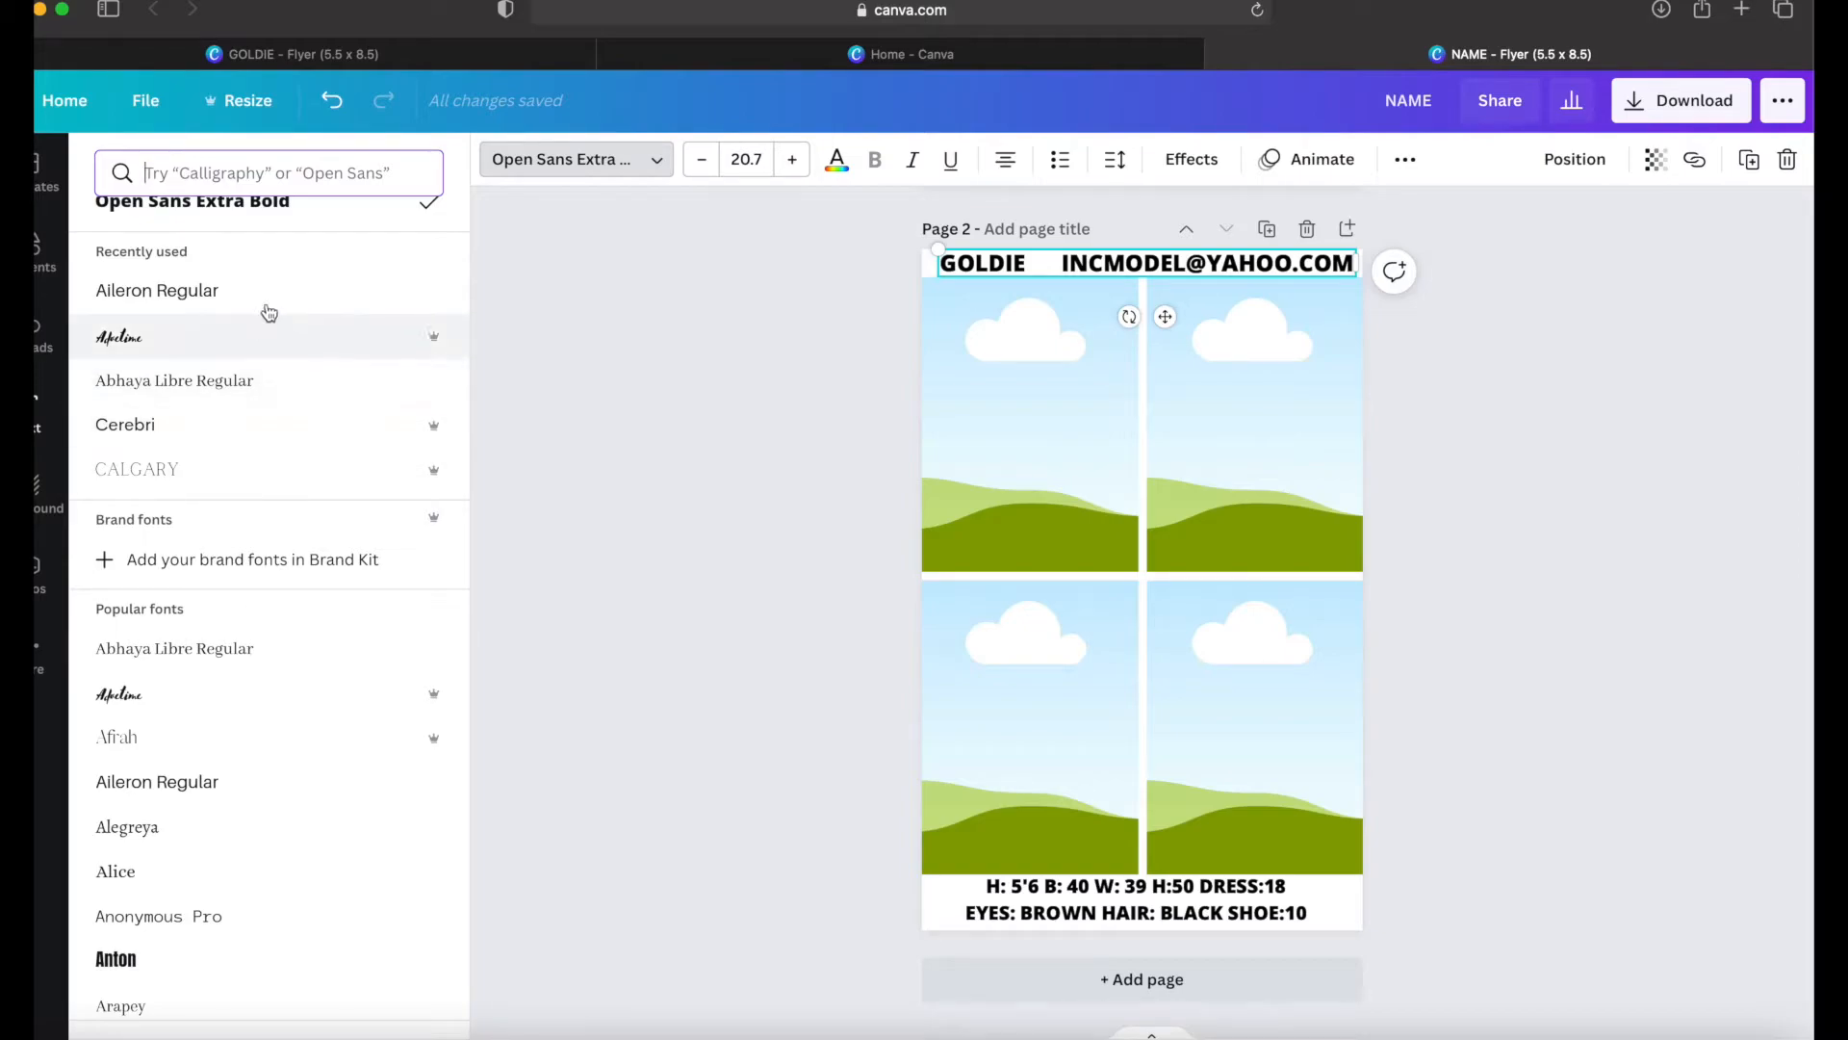
{"action": "left_click", "coordinate": [266, 176]}
{"action": "type", "text": "AFRAH"}
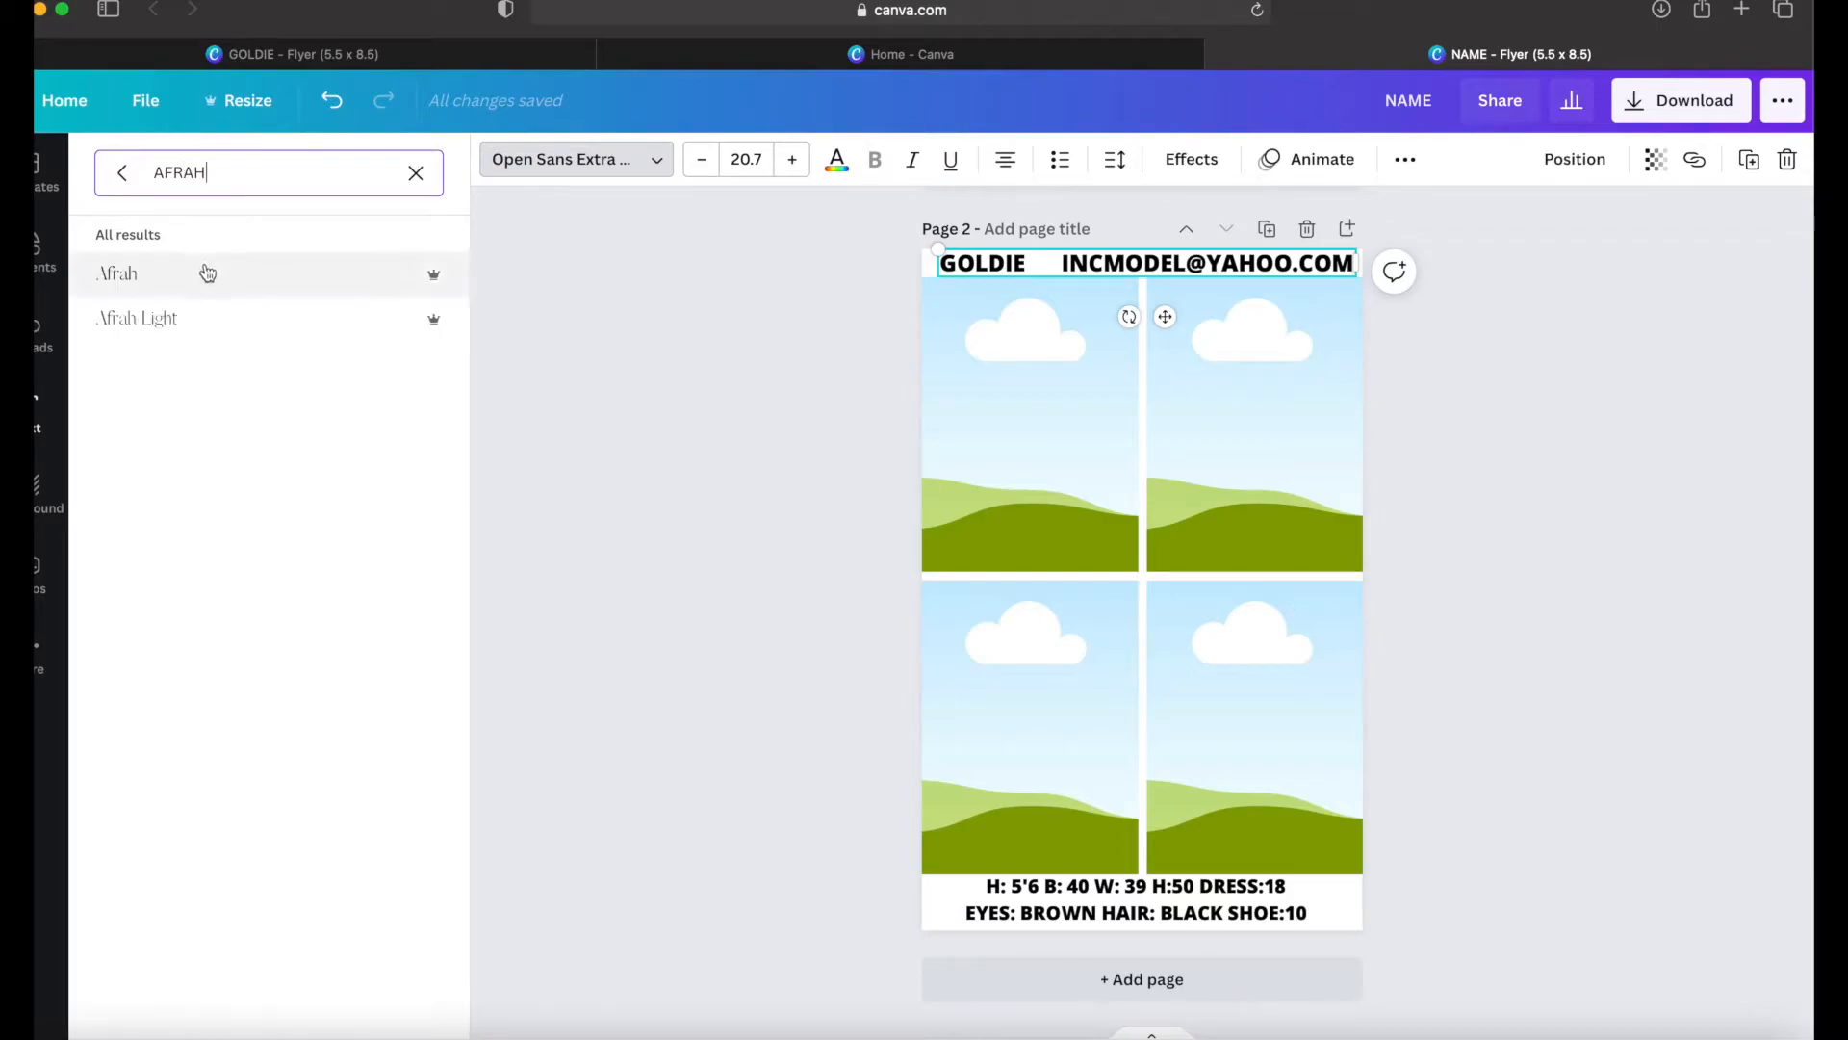
{"action": "left_click", "coordinate": [206, 274]}
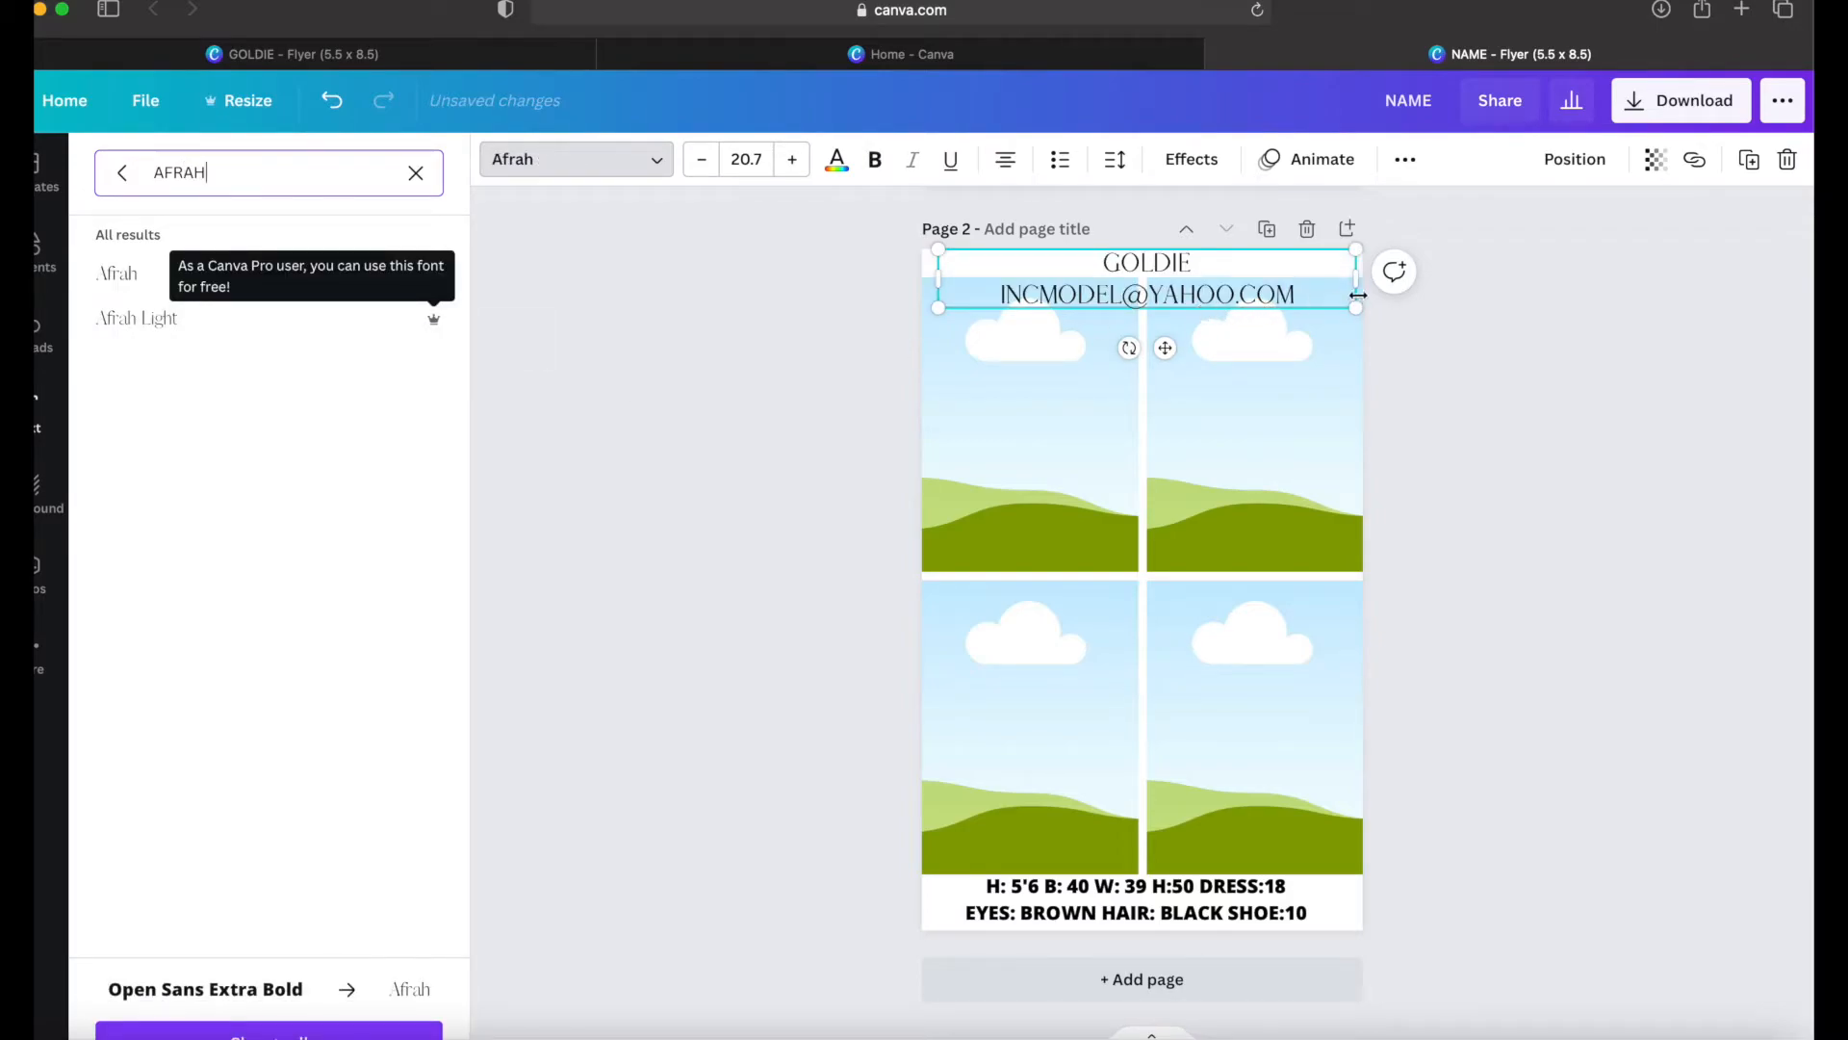
Step: Reduce the name and e-mail line to about size 18.1 so it fits on one line, and adjust the gap between them
{"action": "mouse_move", "coordinate": [1355, 251]}
{"action": "left_mouse_down"}
{"action": "mouse_move", "coordinate": [1306, 261]}
{"action": "mouse_move", "coordinate": [1353, 278]}
{"action": "left_mouse_up"}
{"action": "left_click", "coordinate": [1056, 271]}
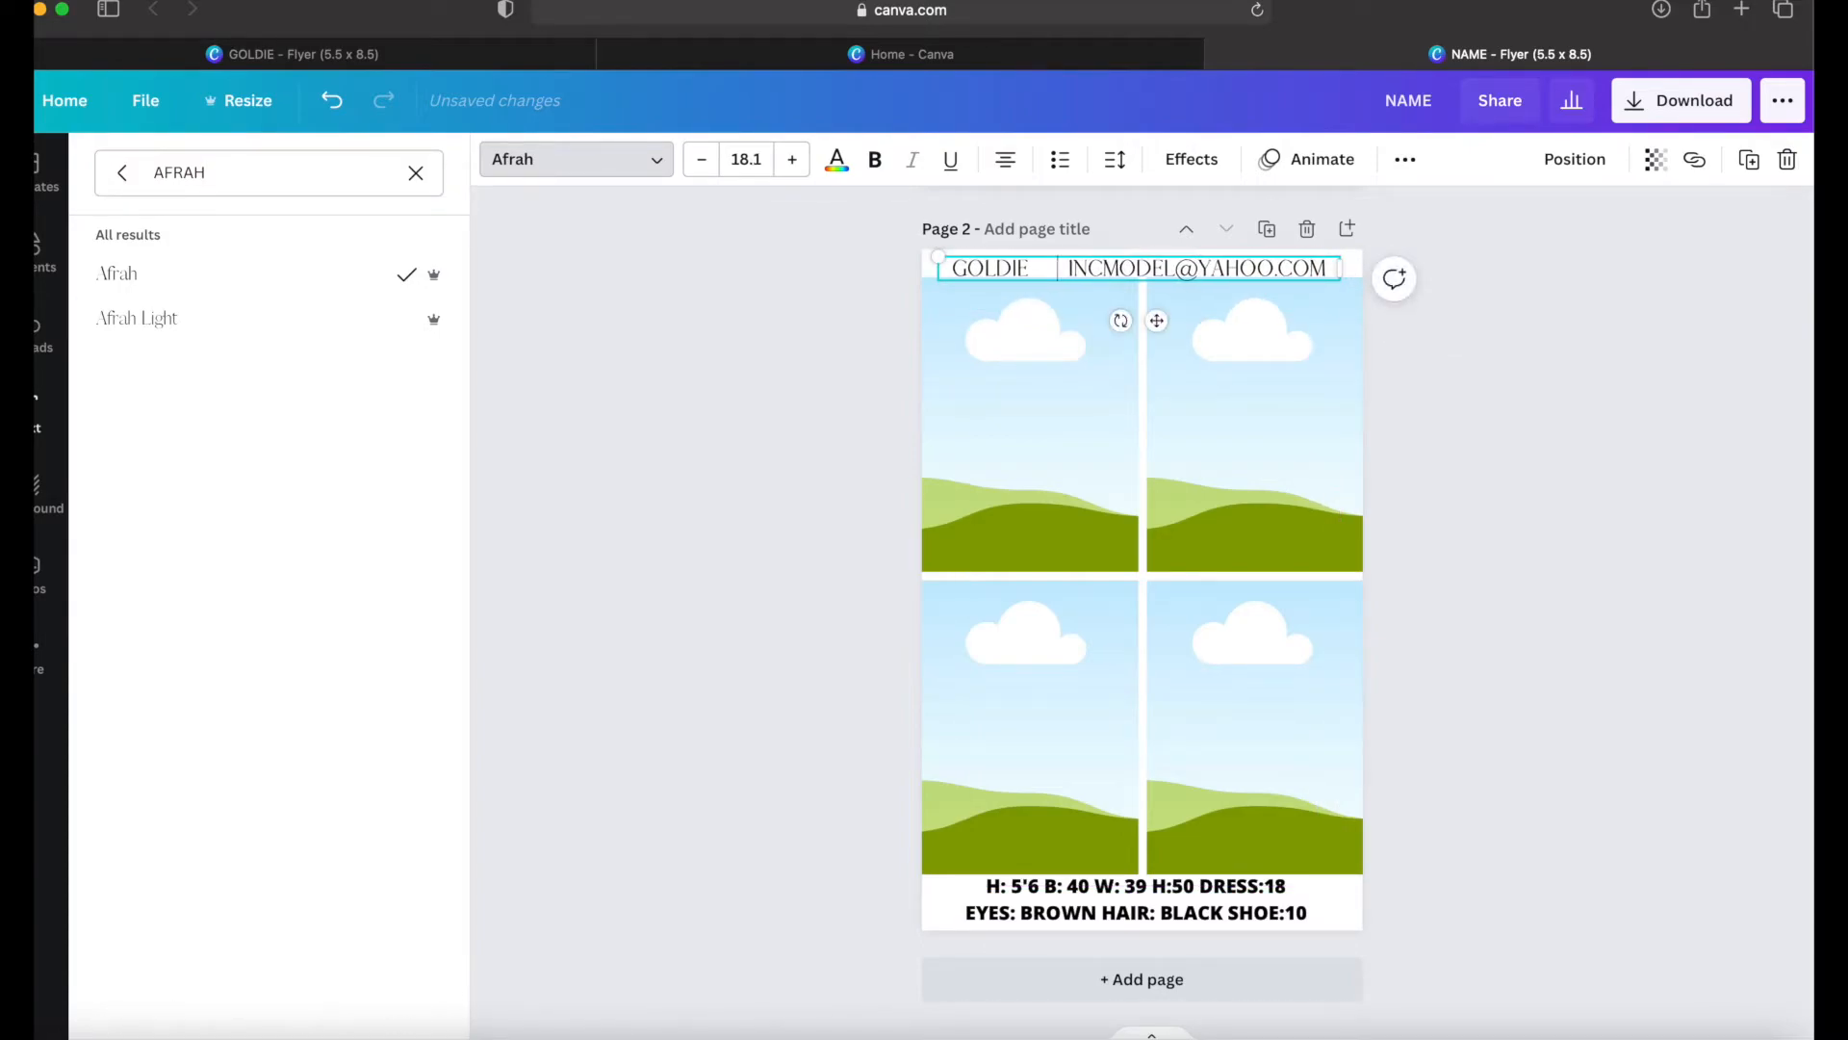
{"action": "key", "text": "BackSpace"}
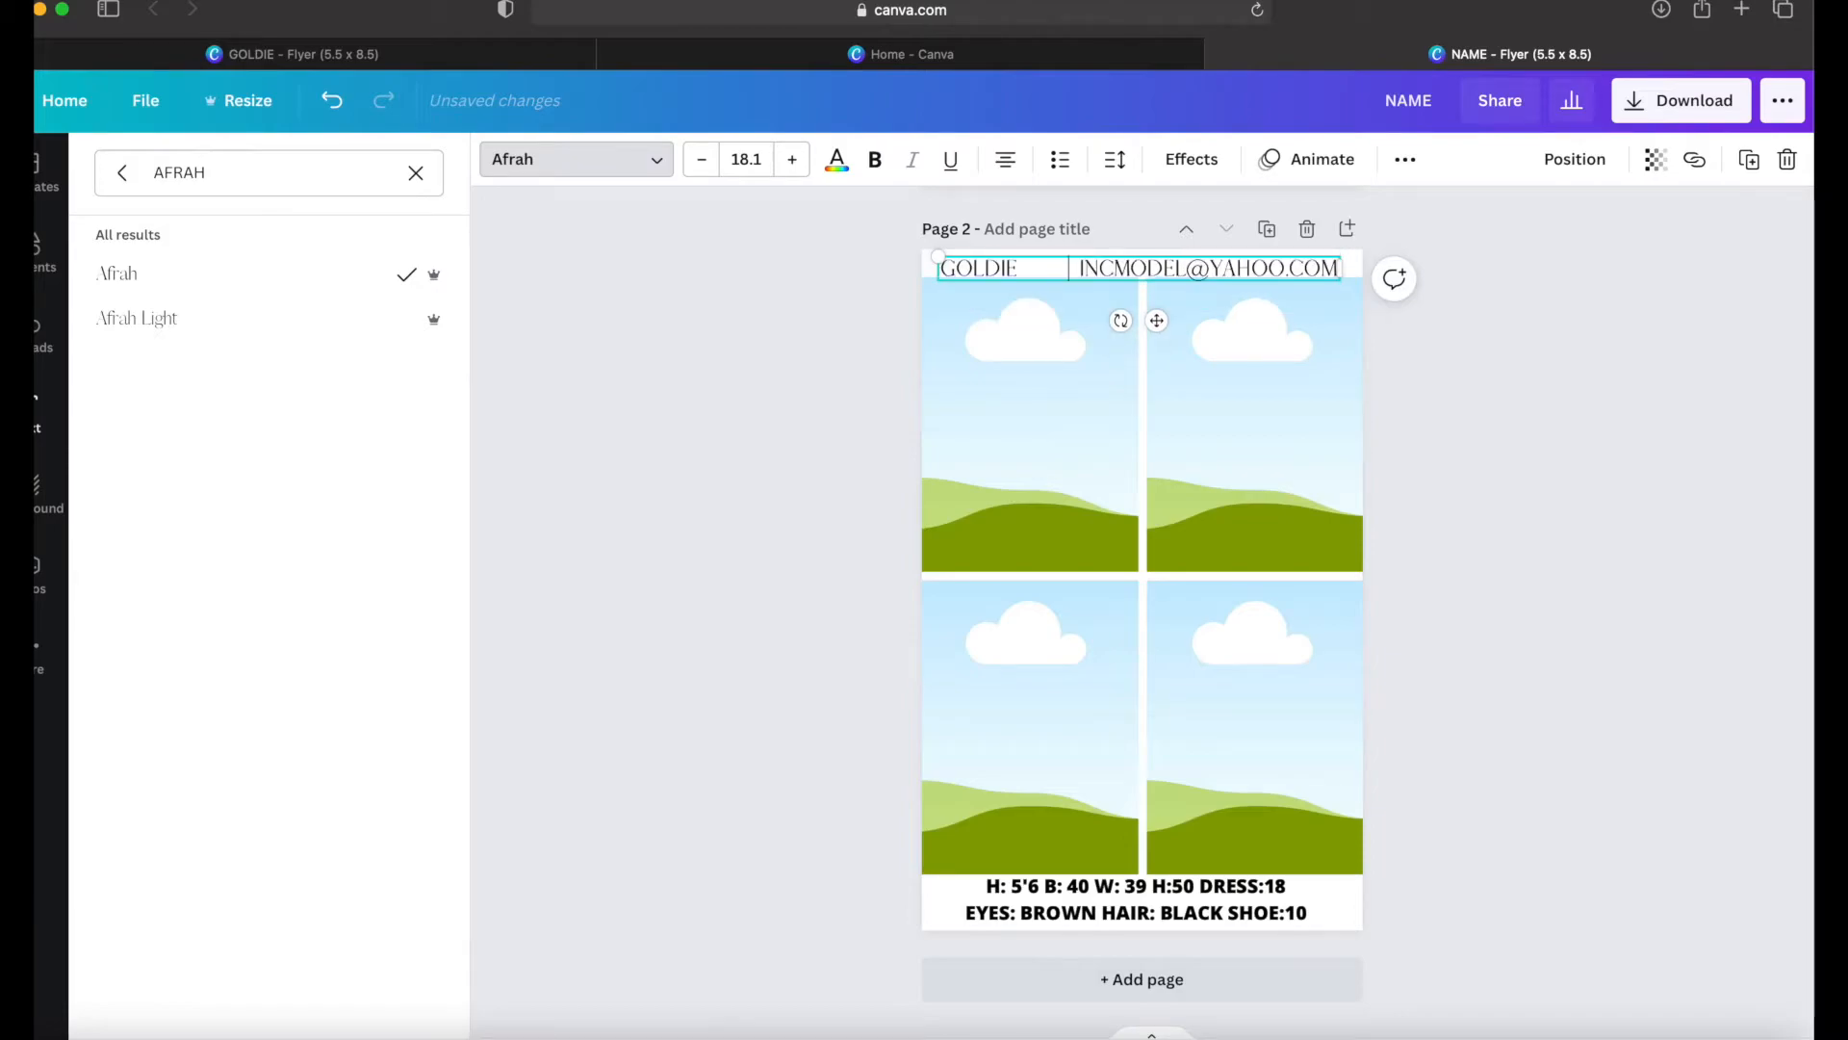
Step: Change both lines of the measurements text on page 2 to the Afrah font and deselect the text
{"action": "left_click", "coordinate": [1049, 911]}
{"action": "triple_click", "coordinate": [1049, 911]}
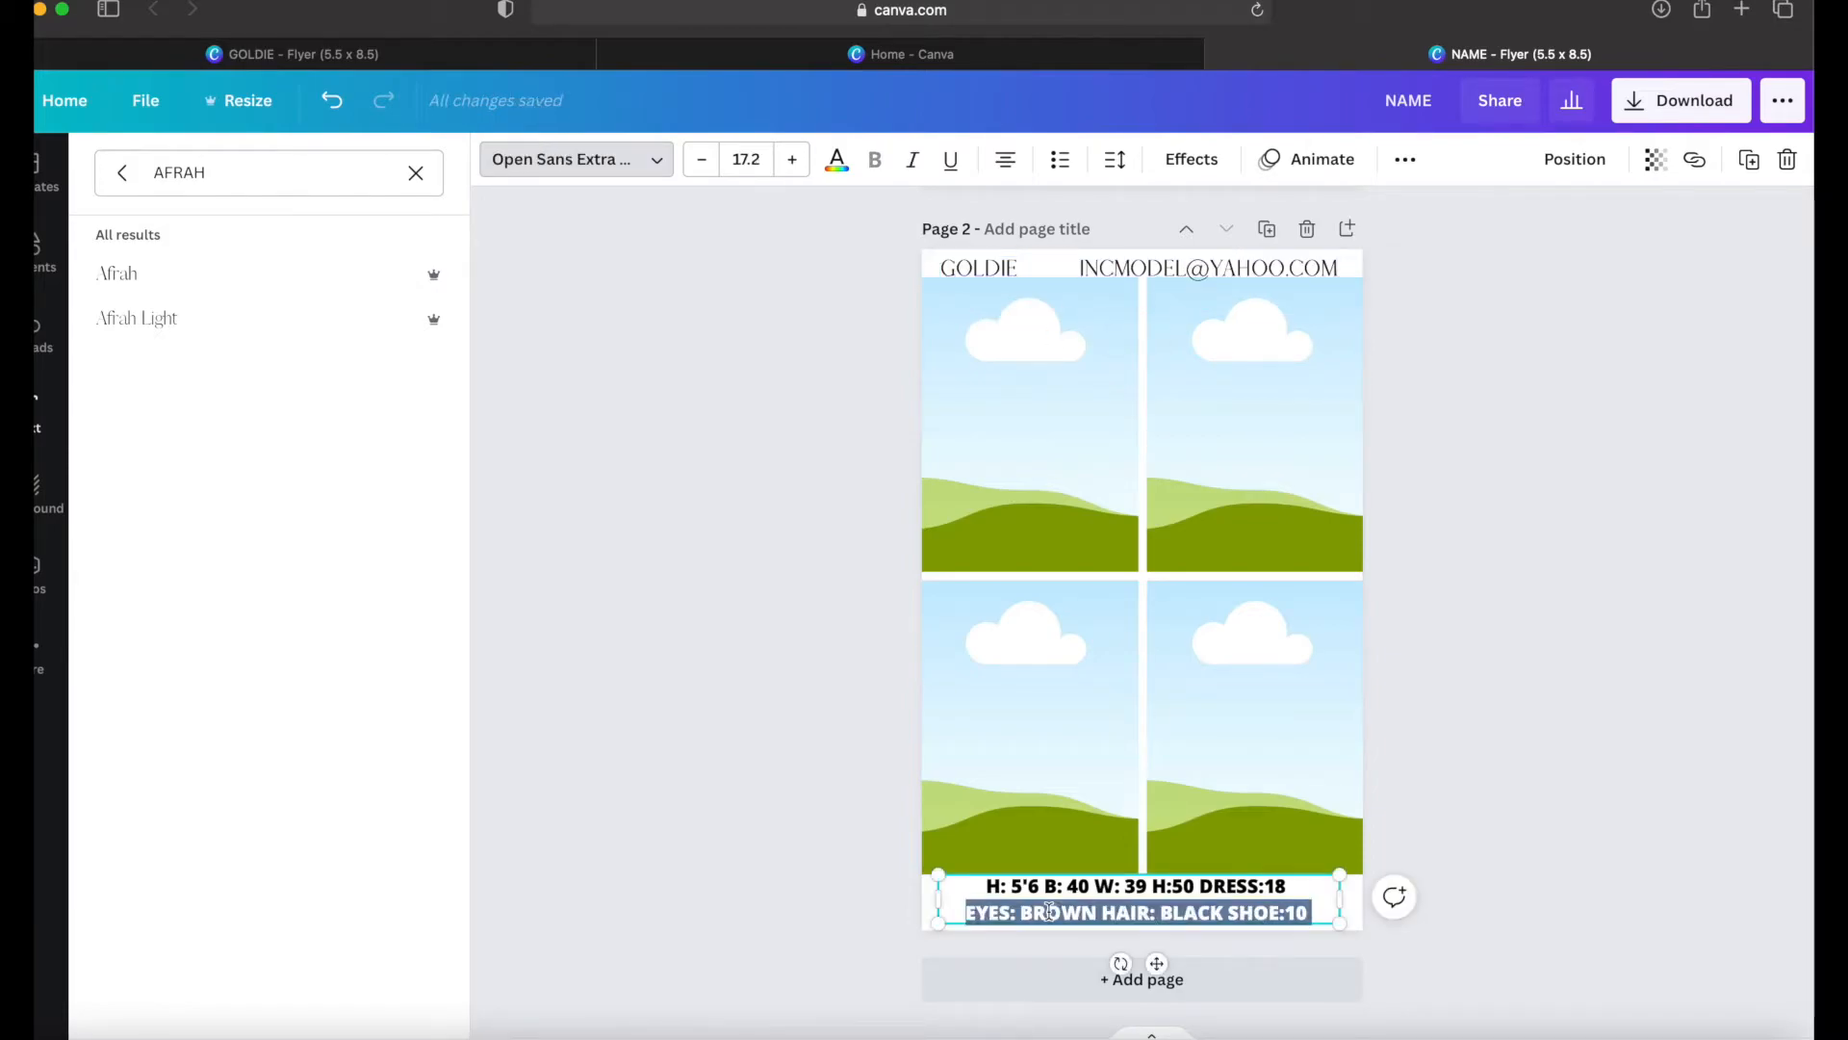
{"action": "left_click", "coordinate": [1007, 893]}
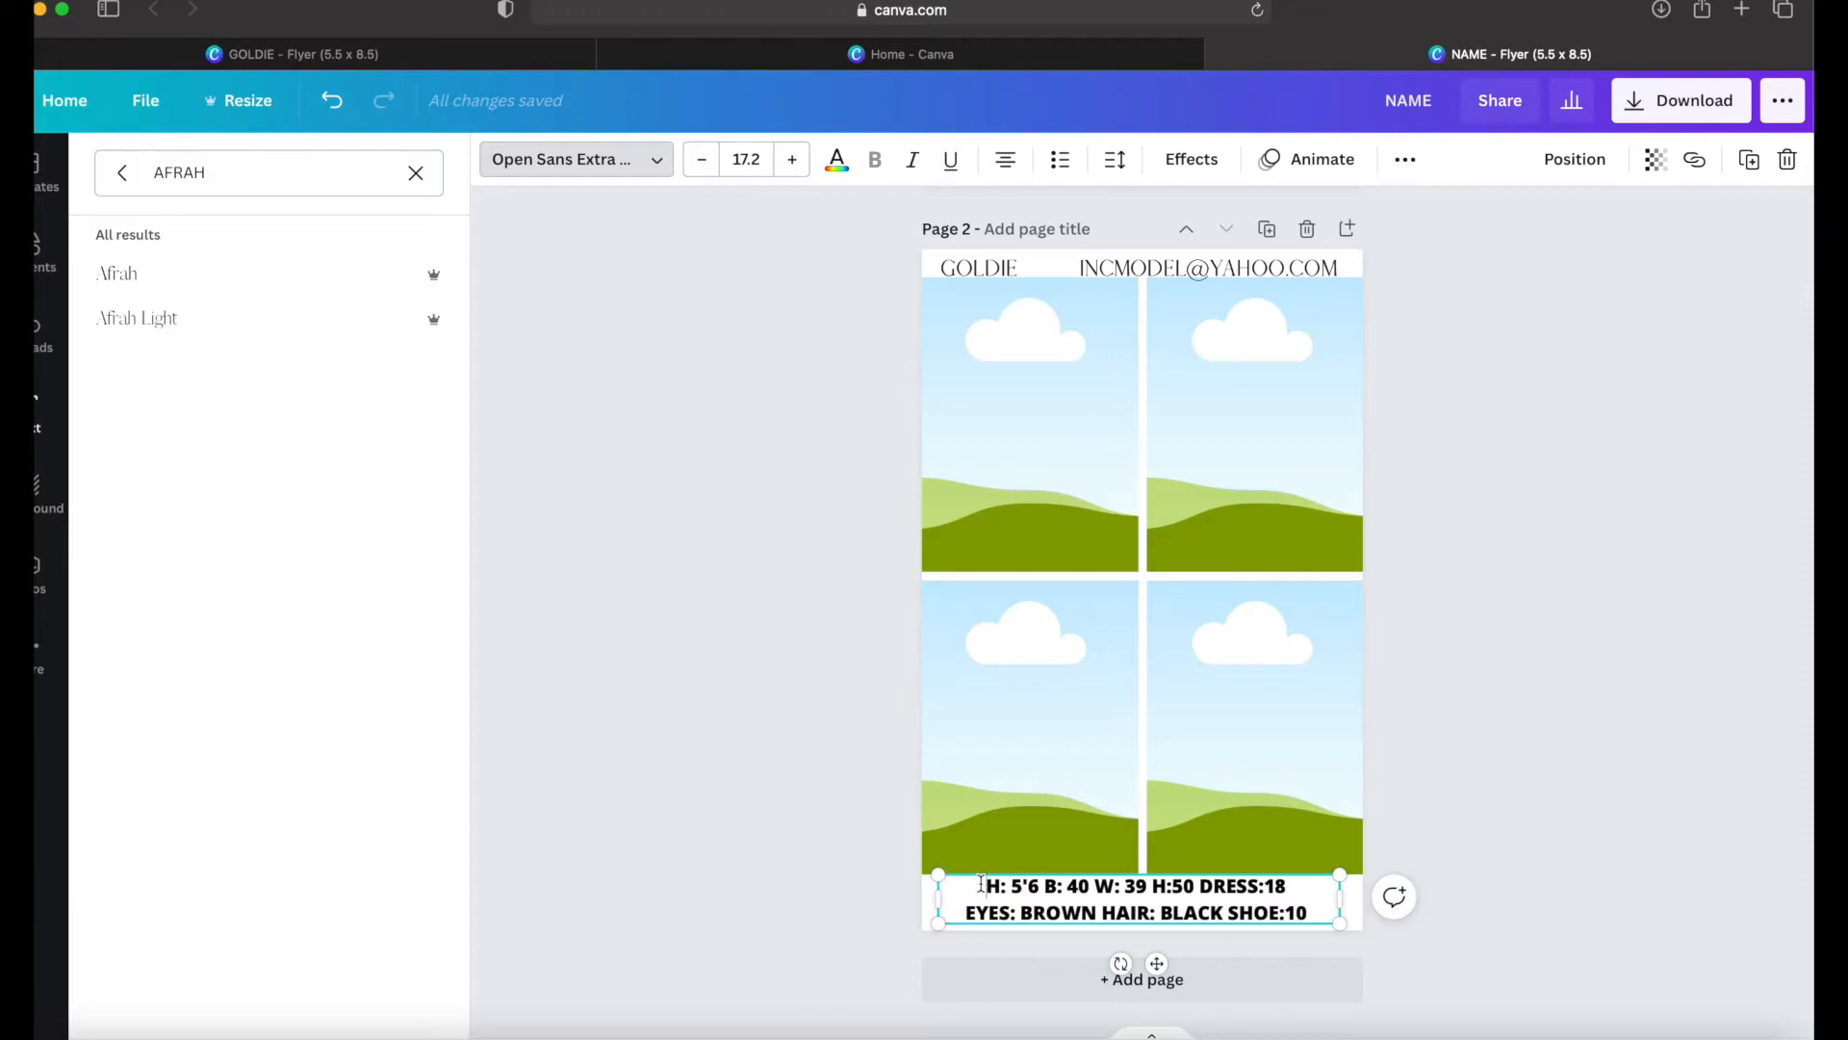
{"action": "triple_click", "coordinate": [981, 883]}
{"action": "left_click_drag", "start_coordinate": [982, 883], "coordinate": [1320, 919]}
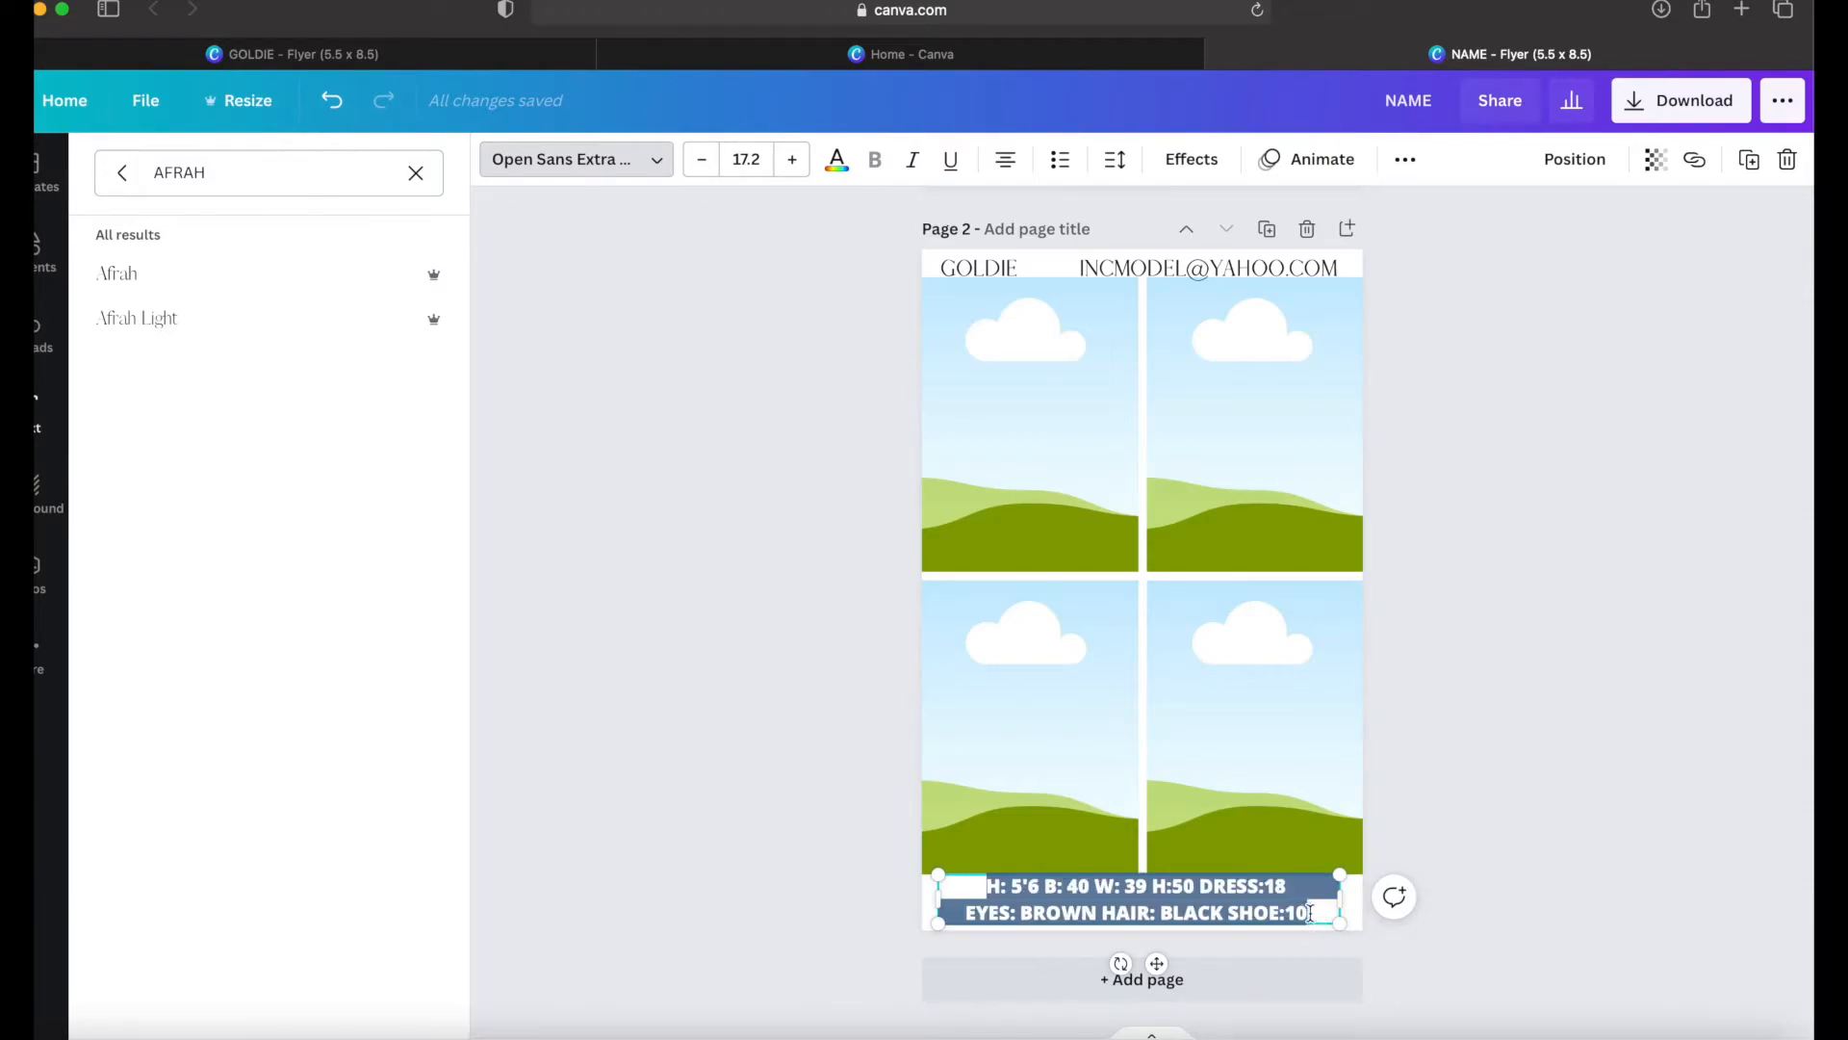
{"action": "left_click", "coordinate": [333, 279]}
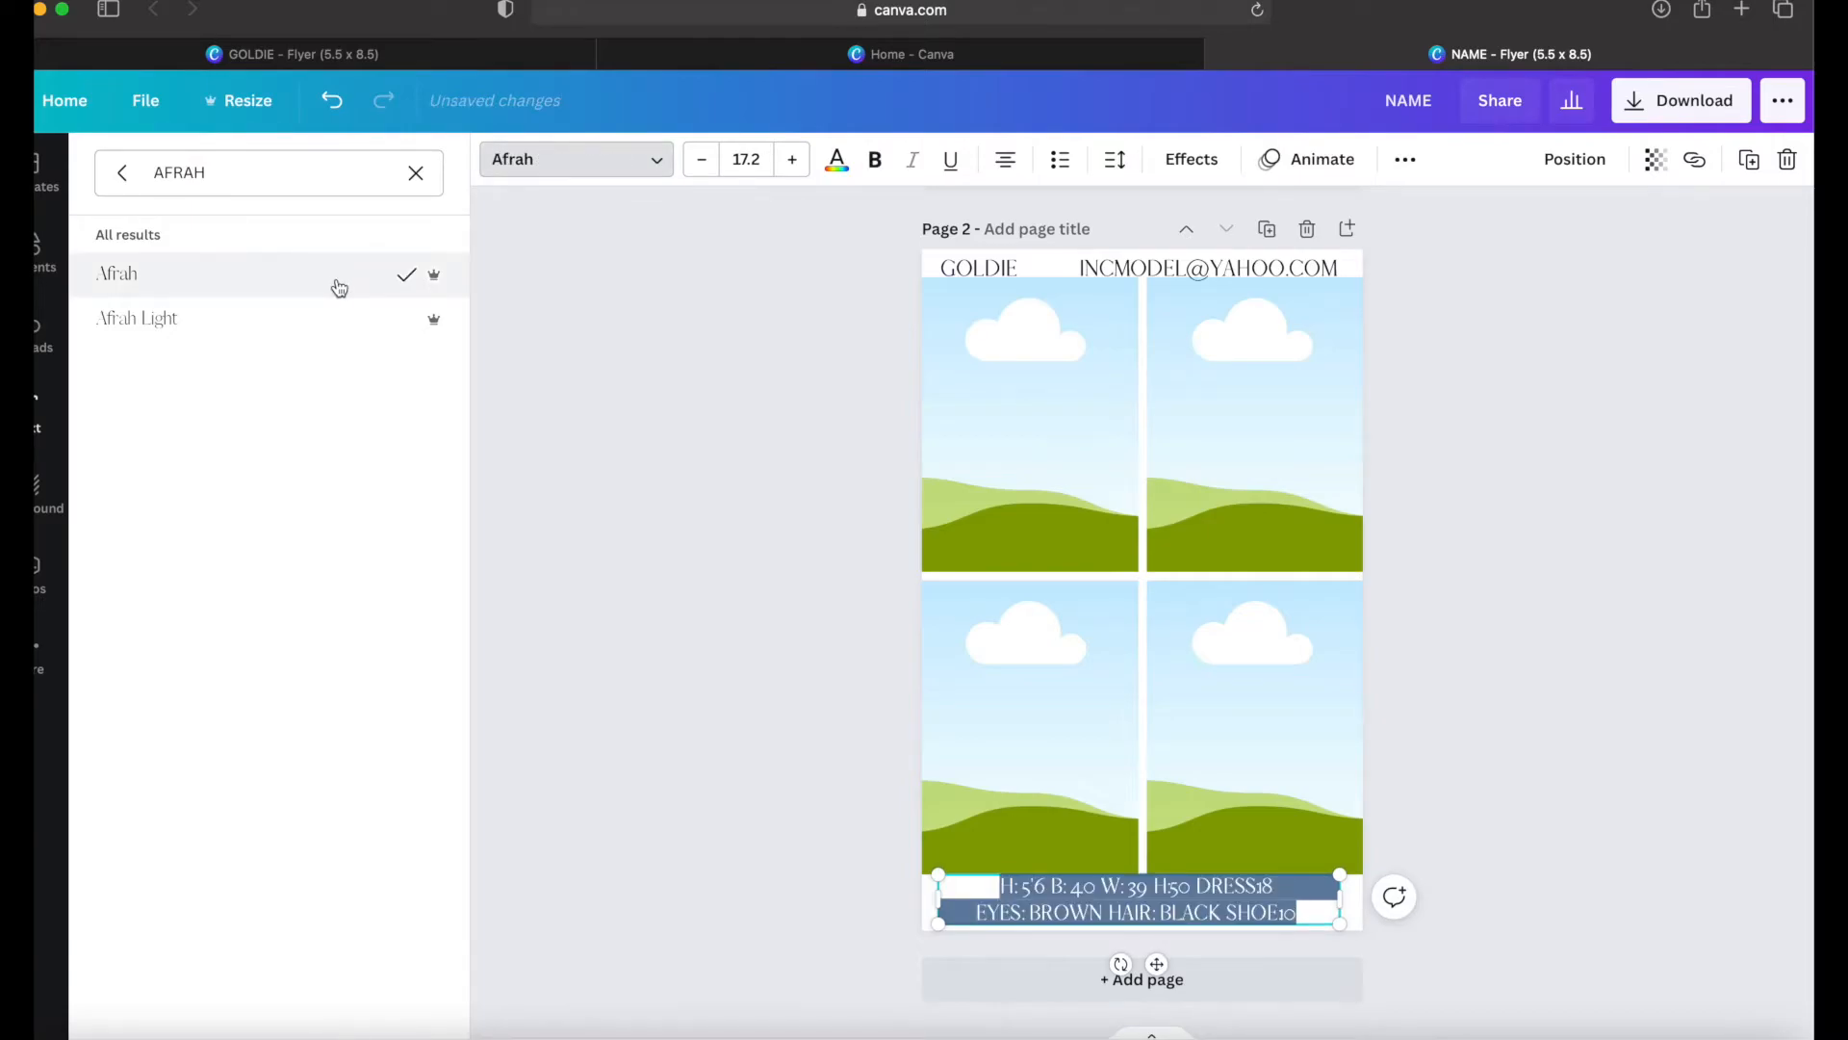
{"action": "left_click", "coordinate": [1400, 949]}
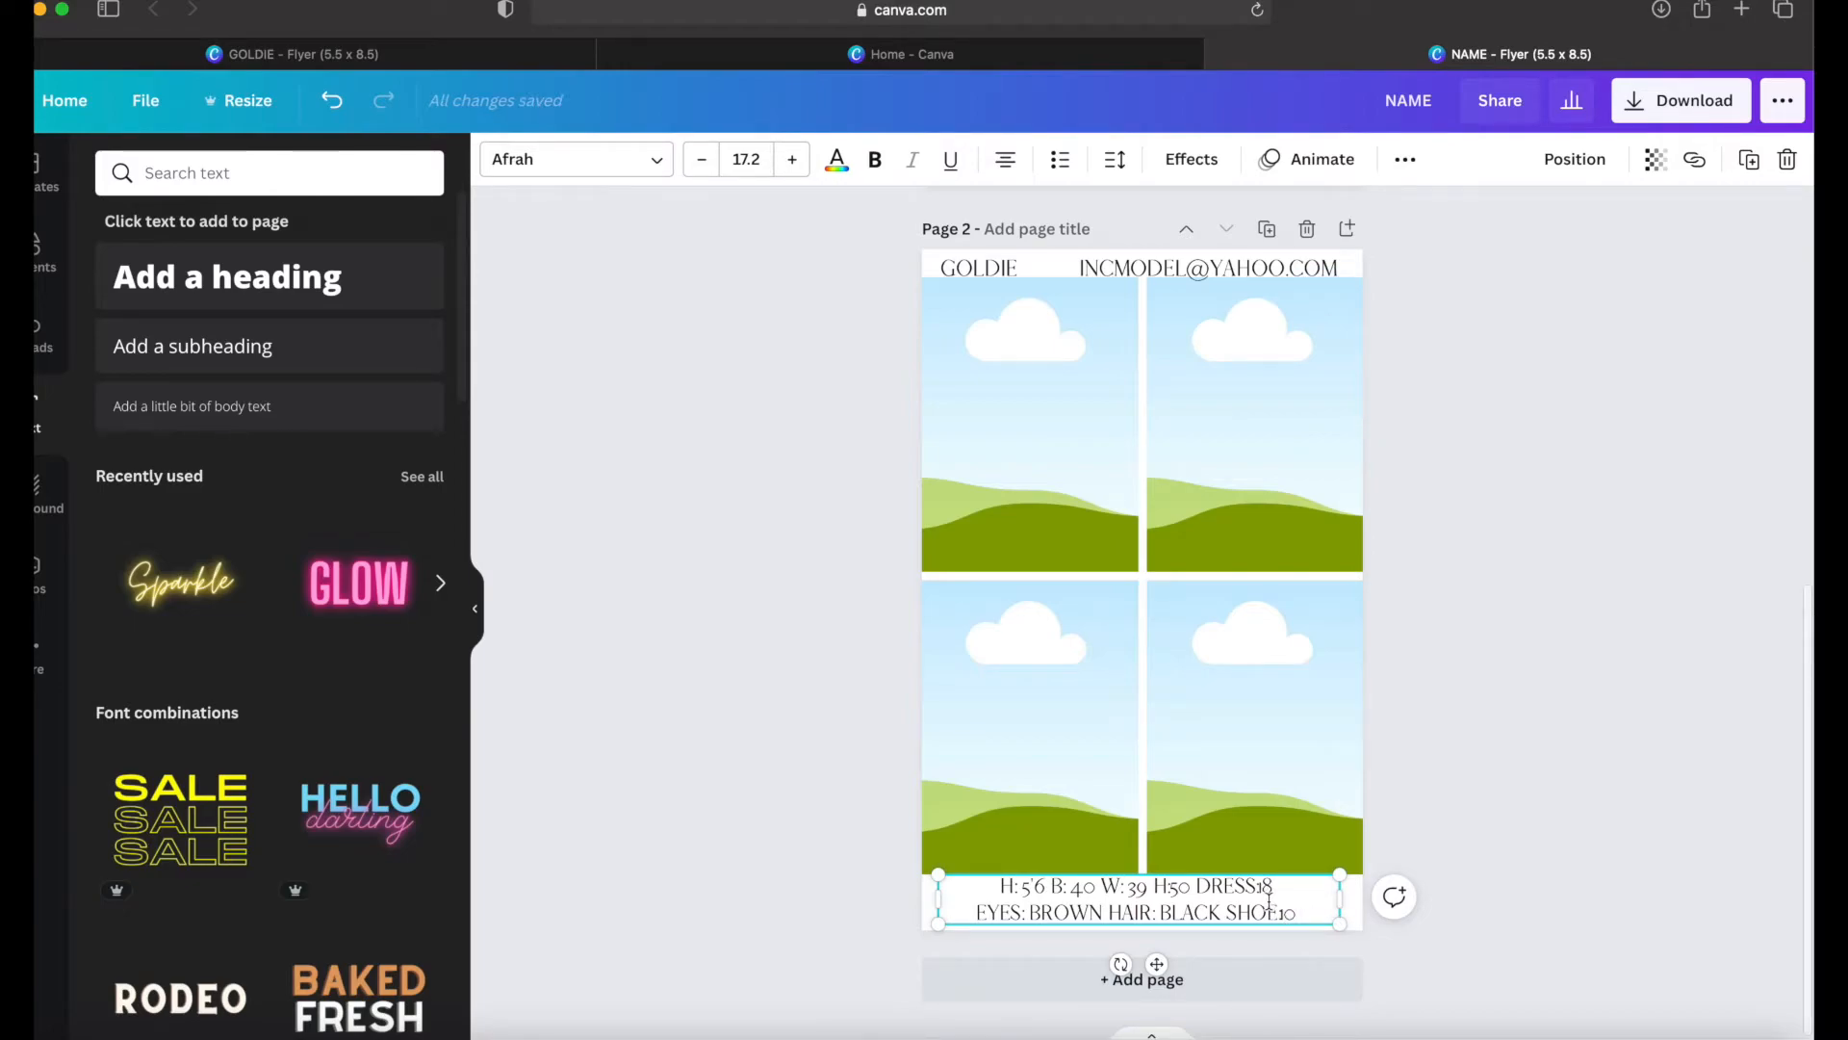
{"action": "scroll", "coordinate": [1268, 612], "scroll_direction": "up", "scroll_amount": 10}
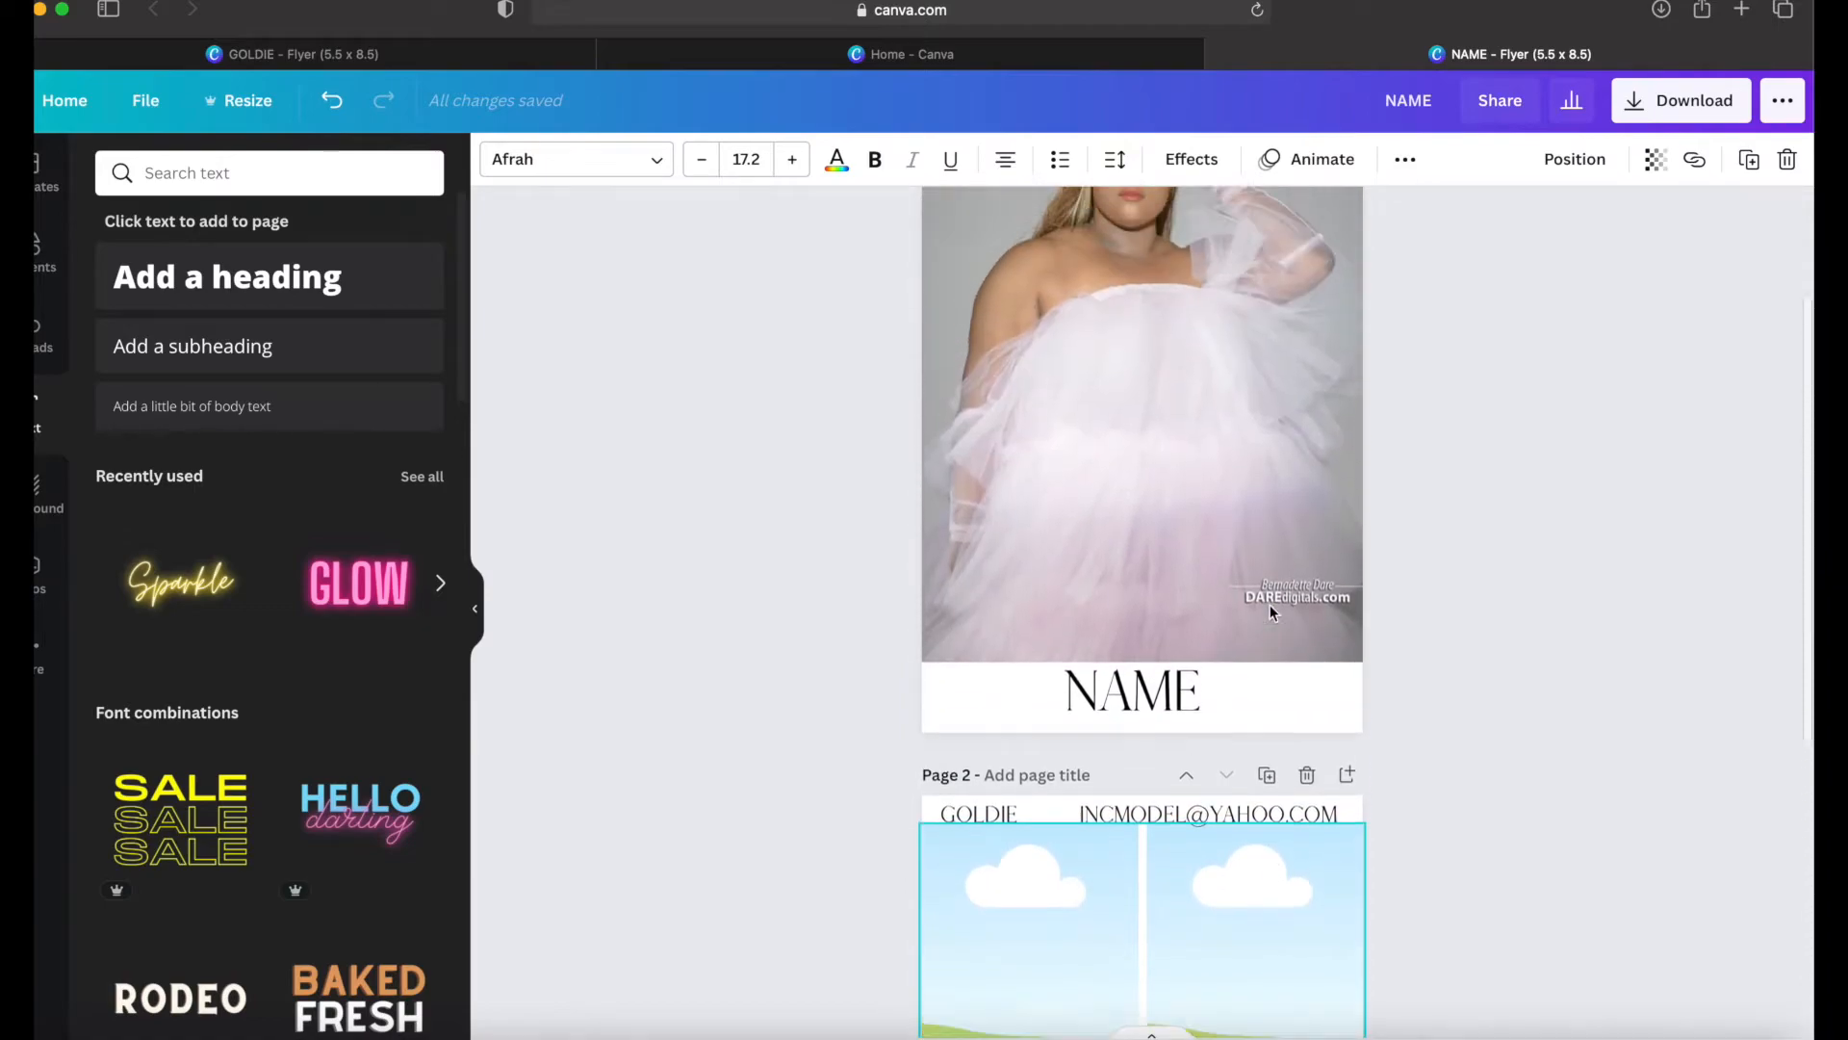
{"action": "scroll", "coordinate": [1271, 611], "scroll_direction": "down", "scroll_amount": 10}
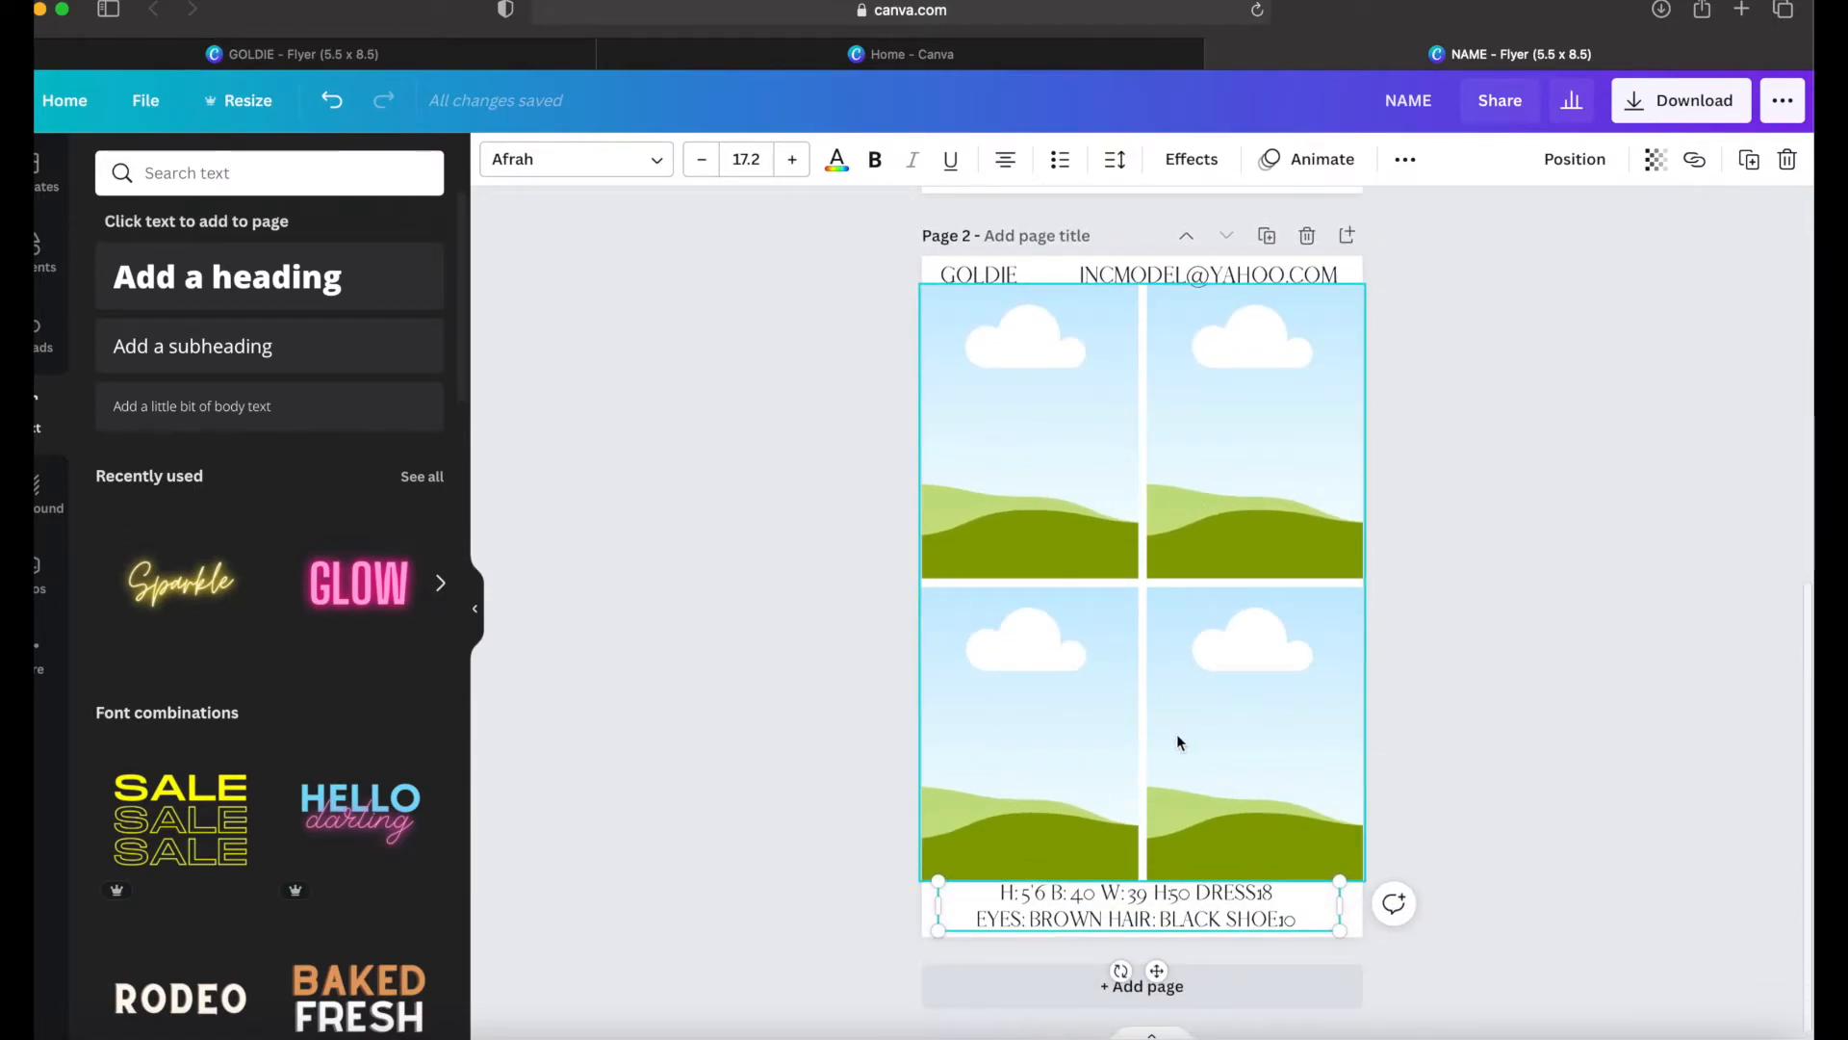
{"action": "scroll", "coordinate": [1176, 741], "scroll_direction": "up", "scroll_amount": 10}
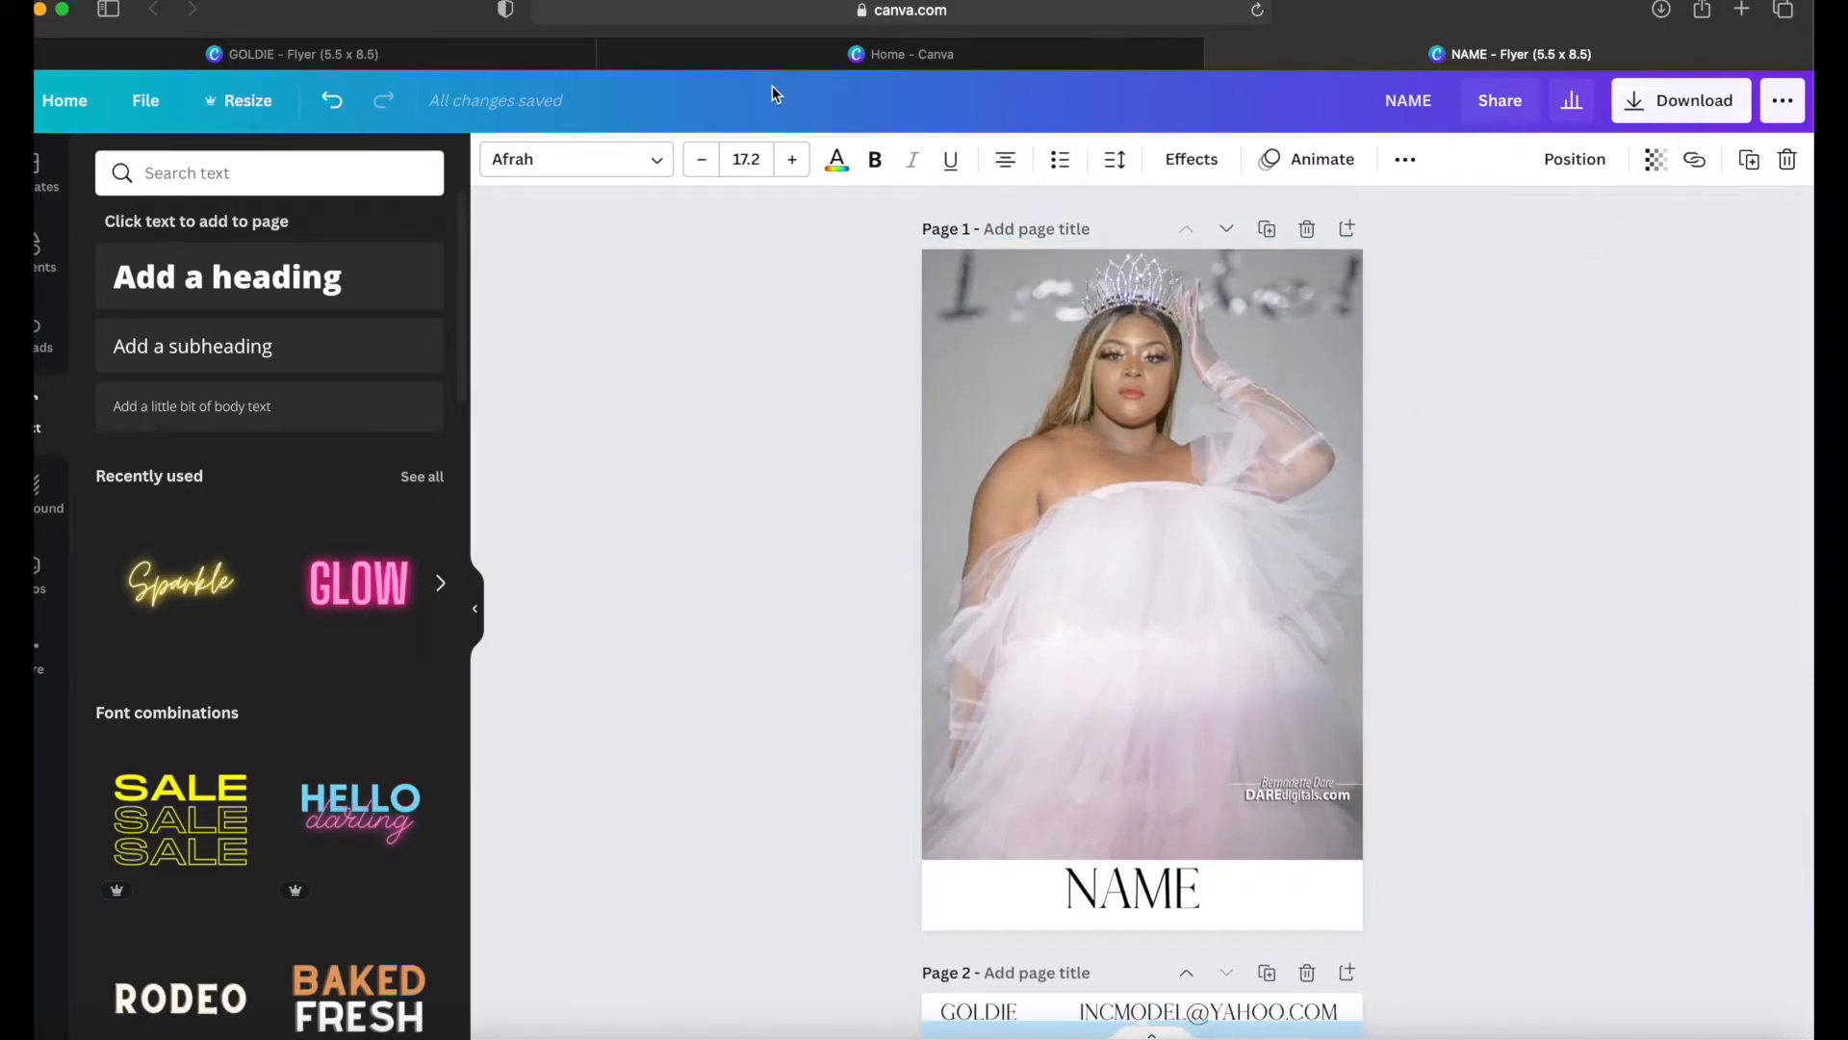
Step: Switch to the finished comp card in the other open Flyer (5.5 x 8.5) design and review both of its pages
{"action": "left_click", "coordinate": [466, 54]}
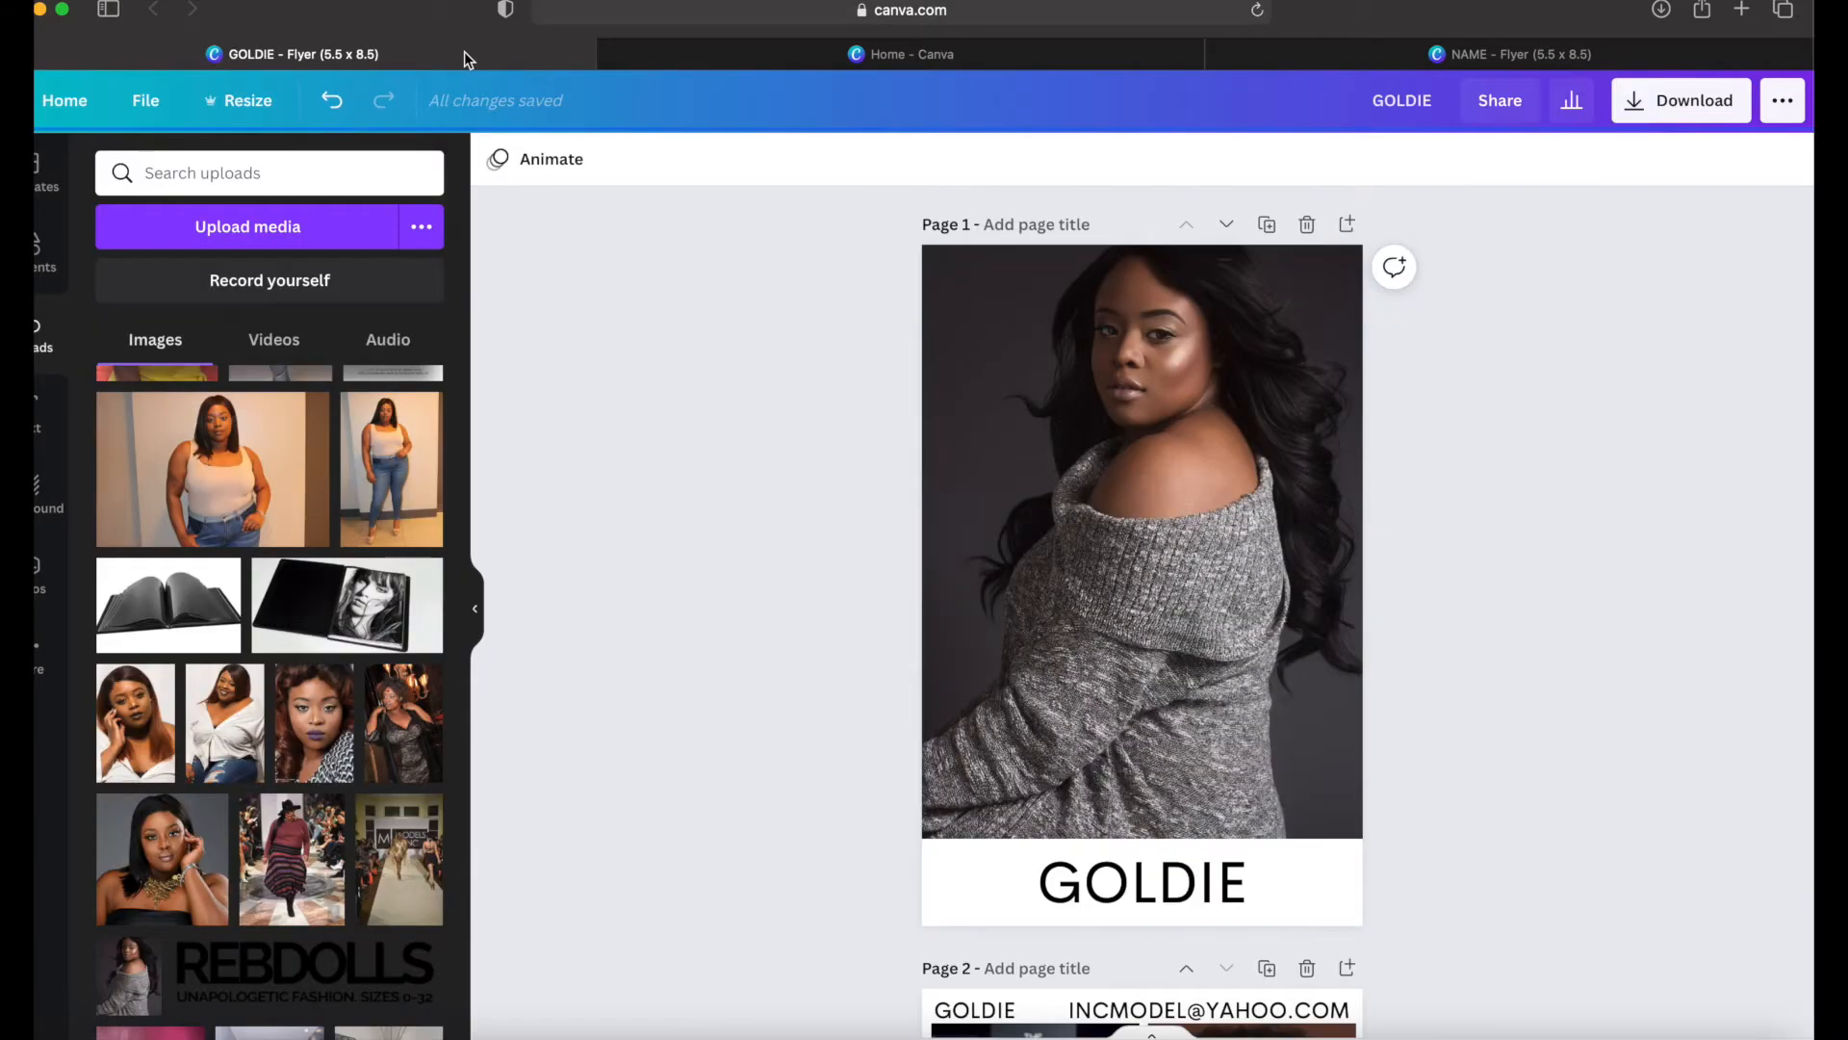
{"action": "scroll", "coordinate": [930, 464], "scroll_direction": "down", "scroll_amount": 5}
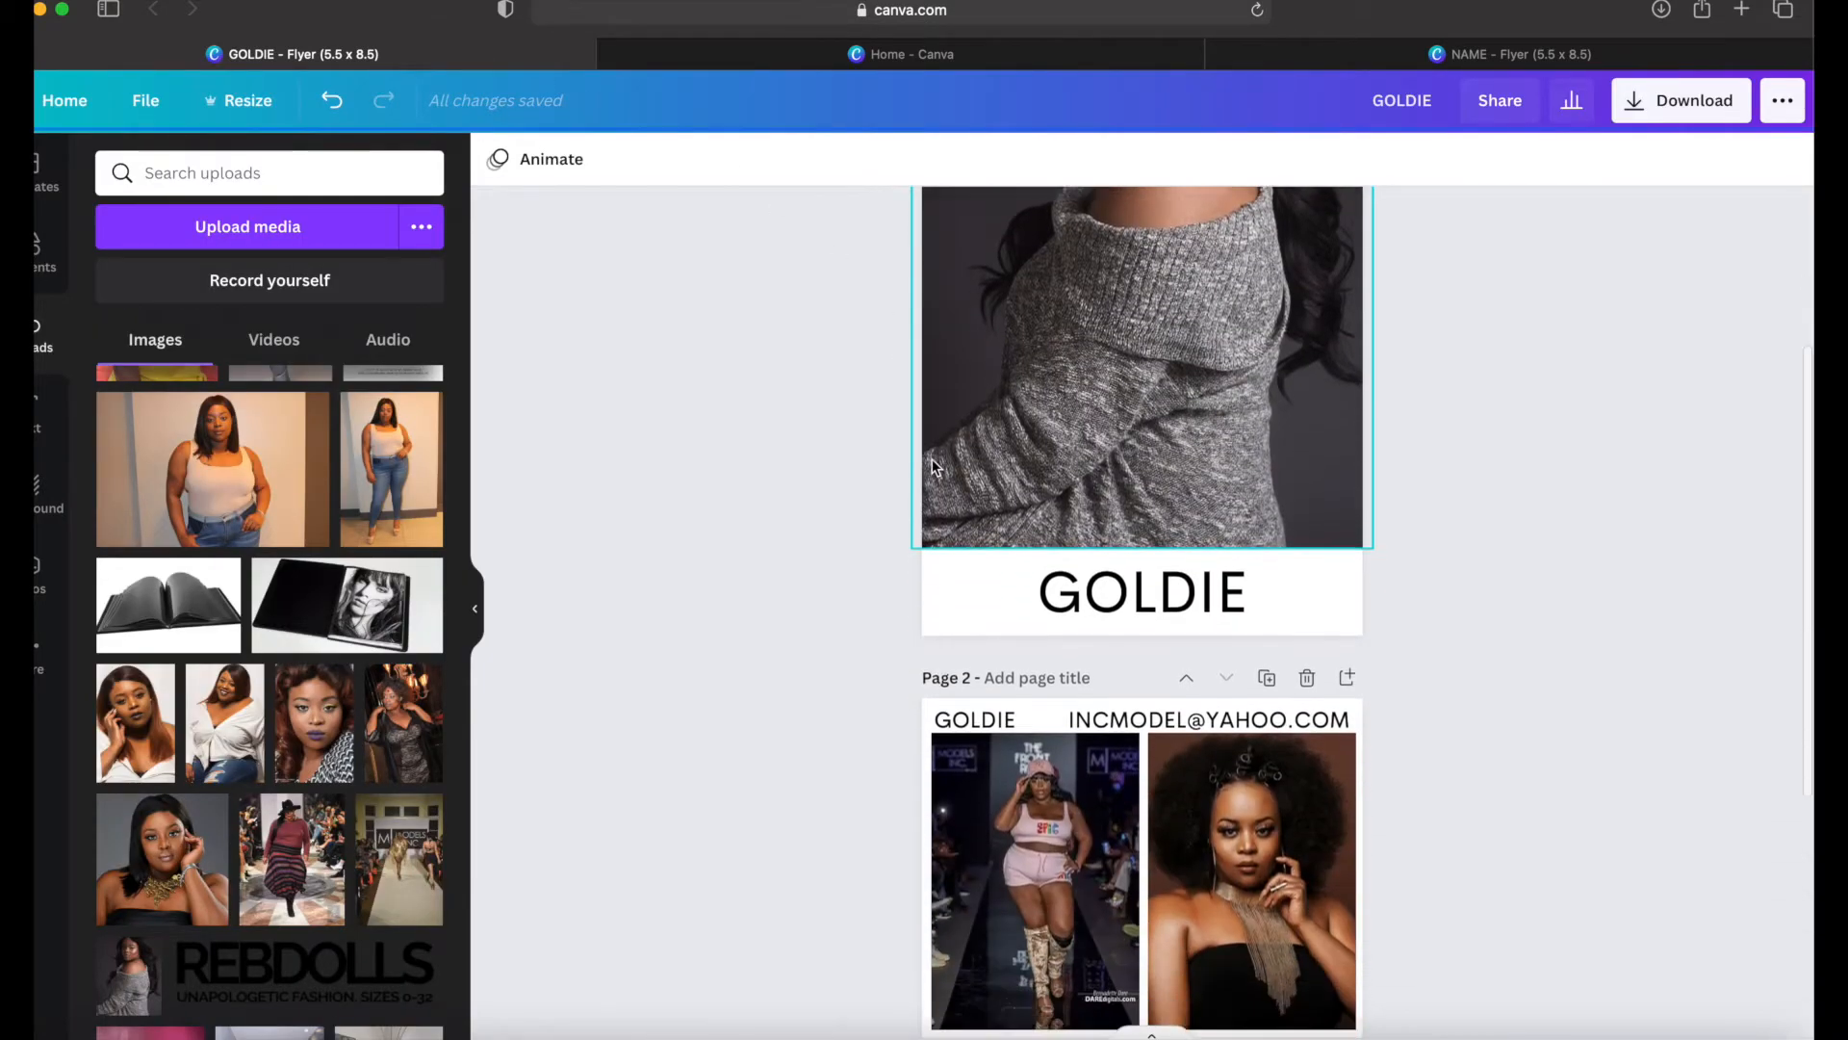
{"action": "scroll", "coordinate": [932, 464], "scroll_direction": "down", "scroll_amount": 2}
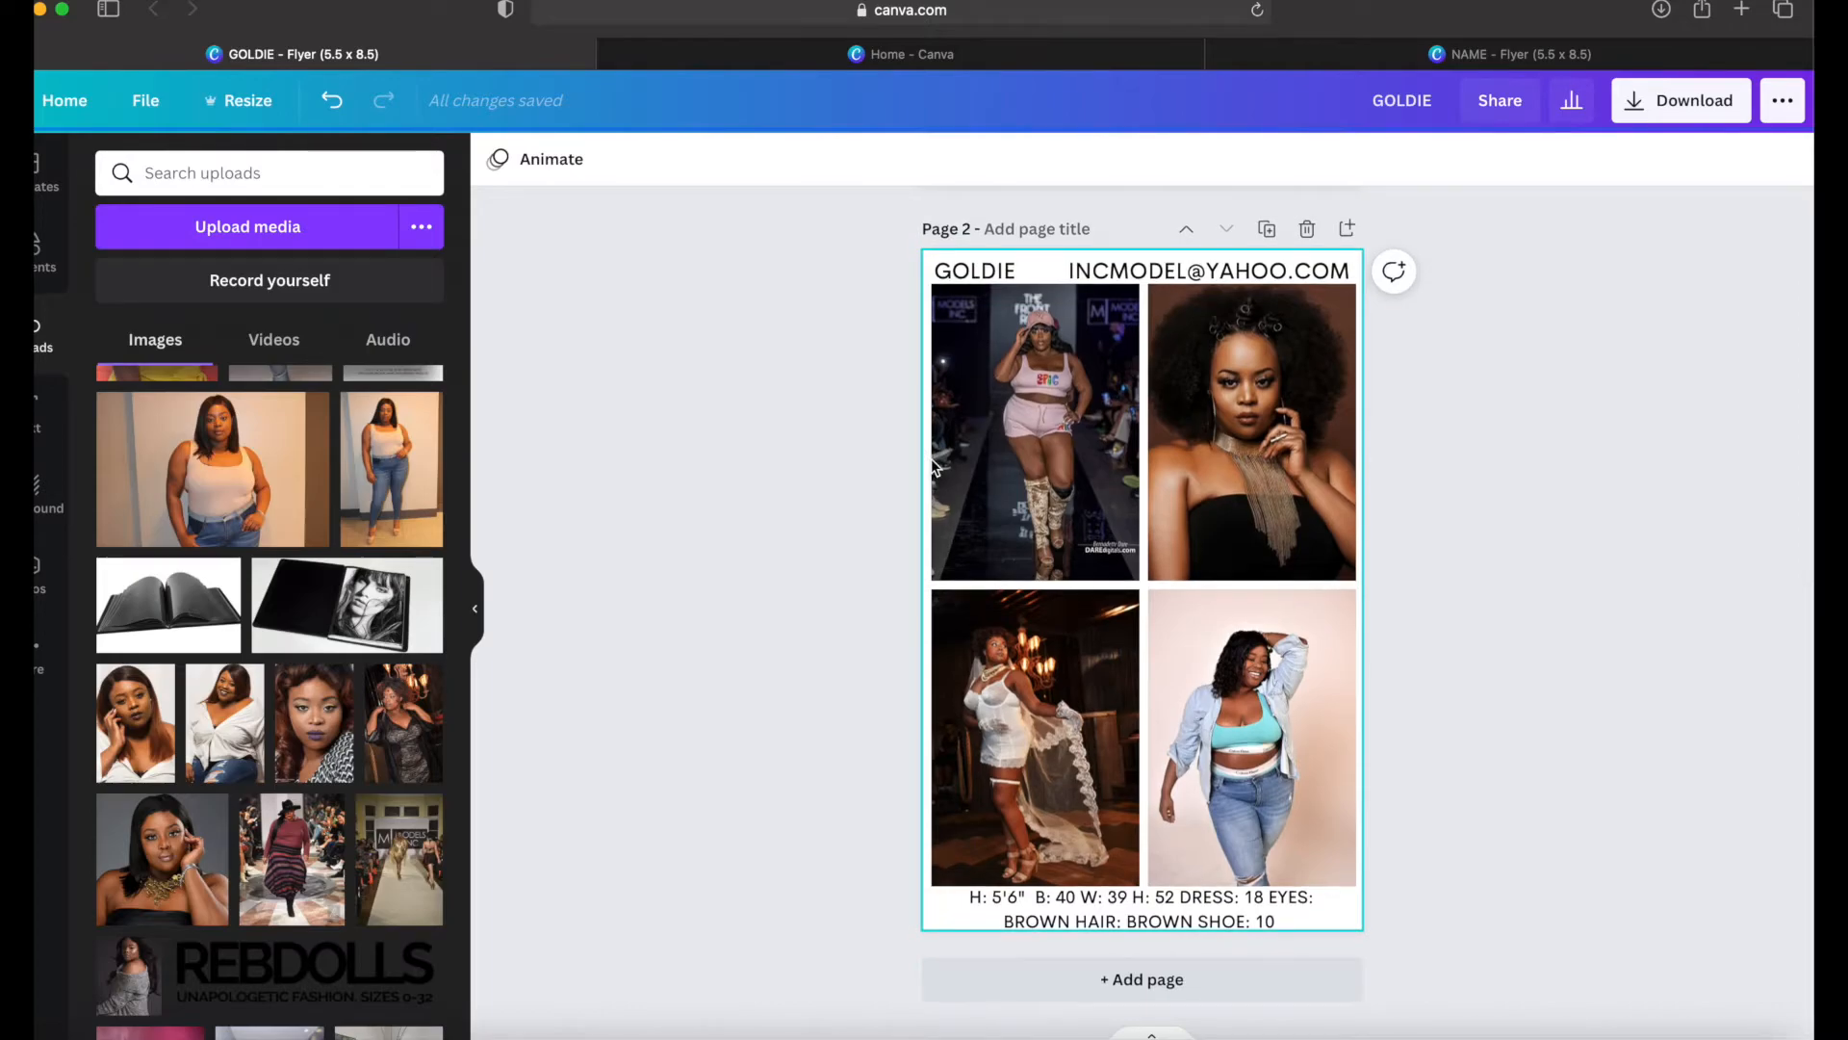
{"action": "scroll", "coordinate": [933, 464], "scroll_direction": "up", "scroll_amount": 8}
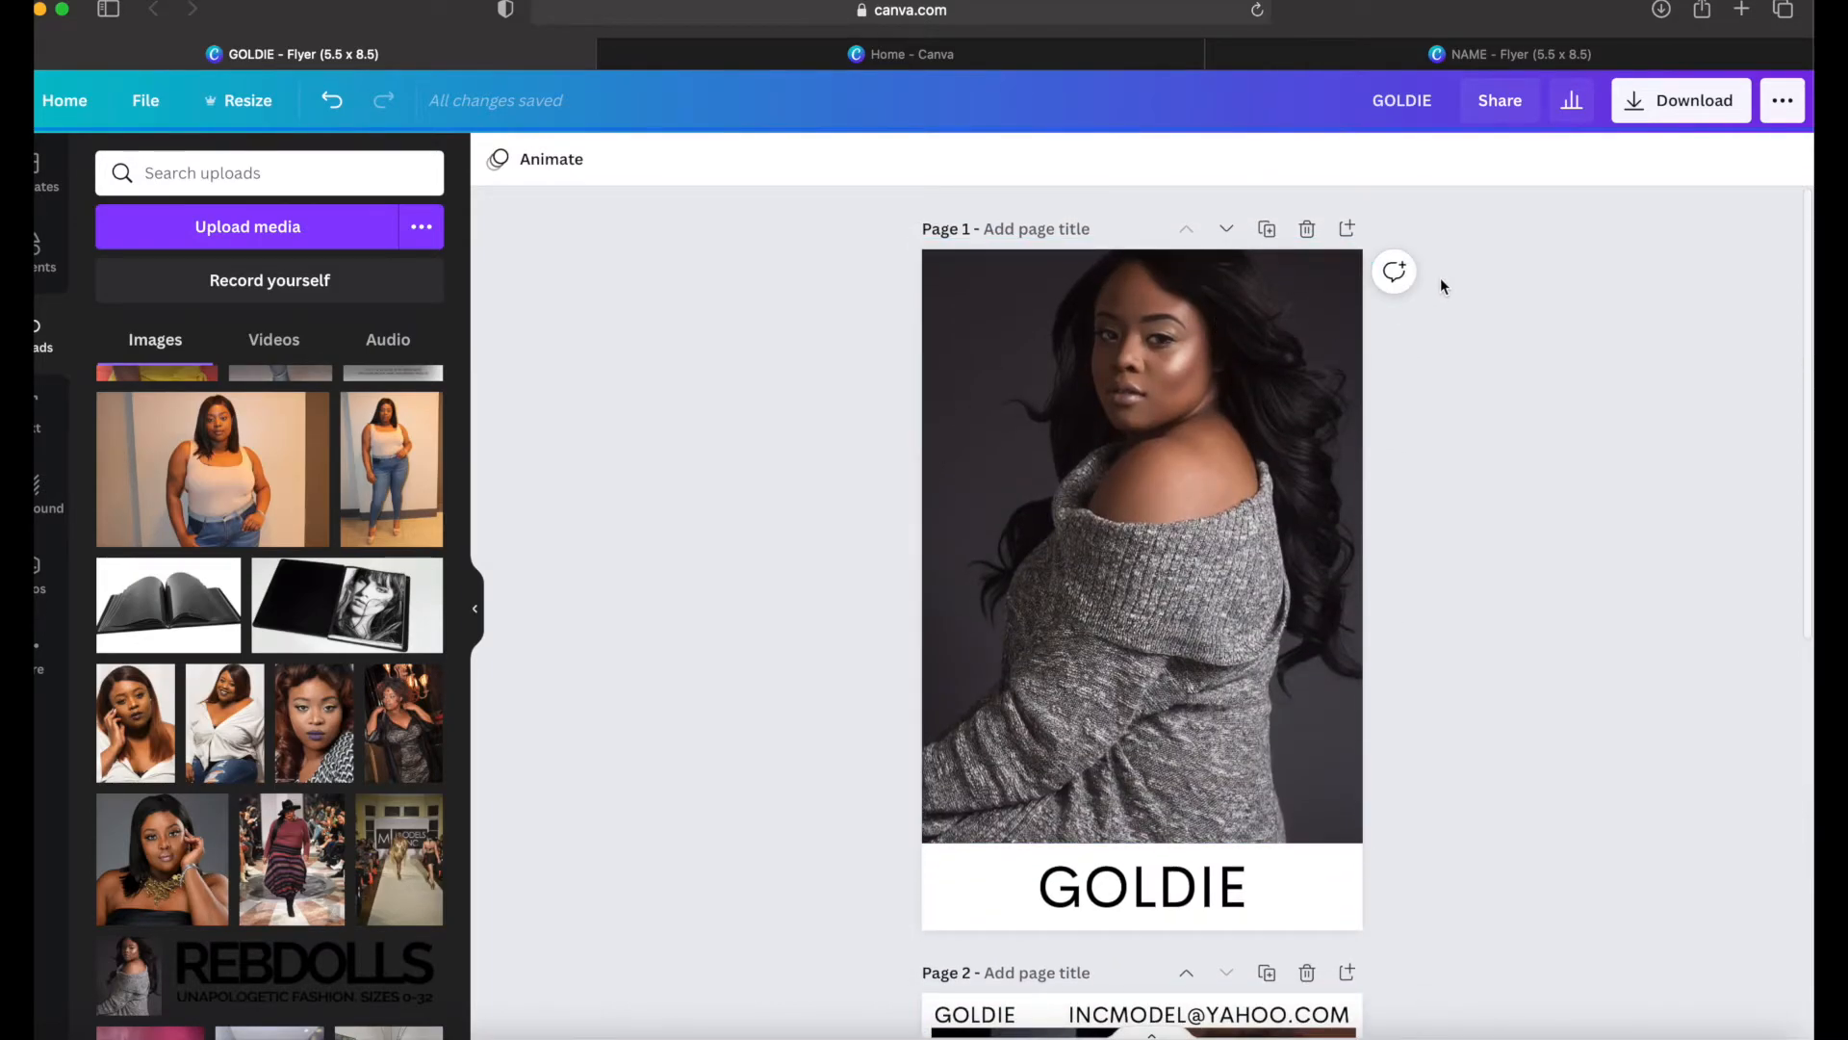
Step: Download all pages of the finished comp card as PDF Standard and dismiss the award message
{"action": "left_click", "coordinate": [1692, 117]}
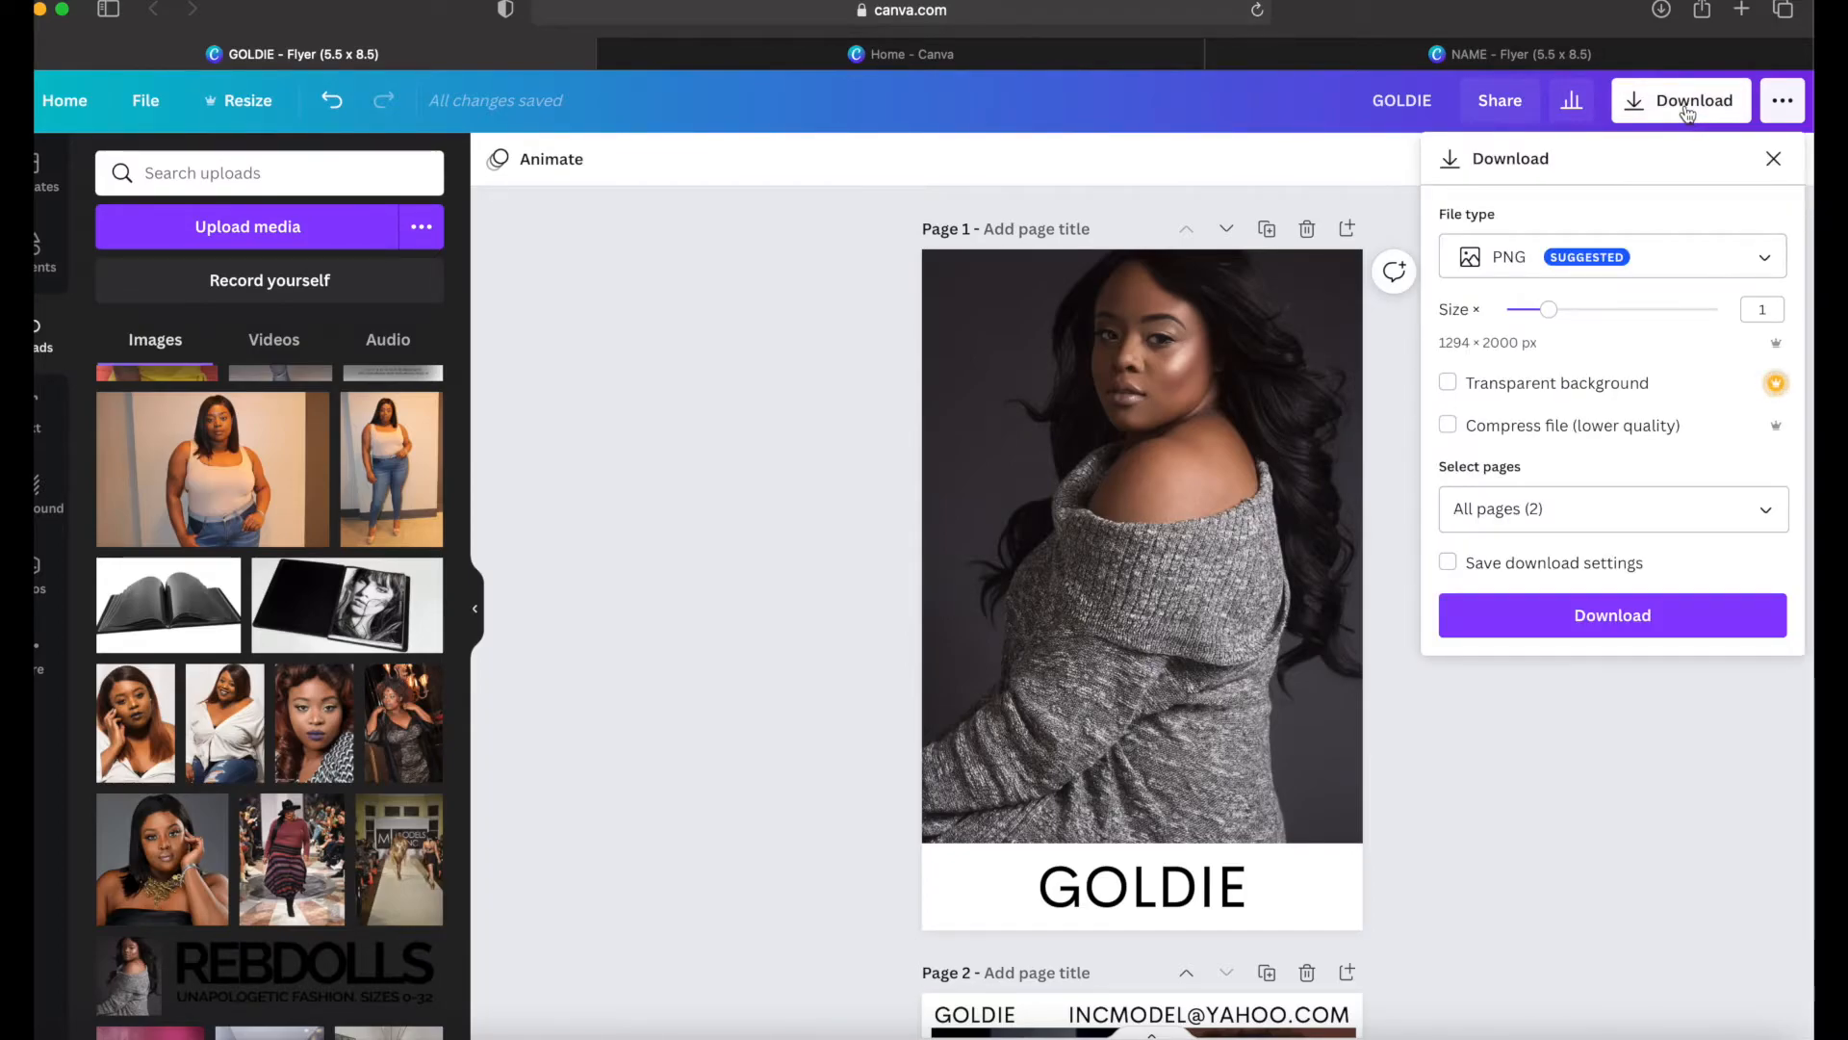
{"action": "left_click", "coordinate": [1611, 260]}
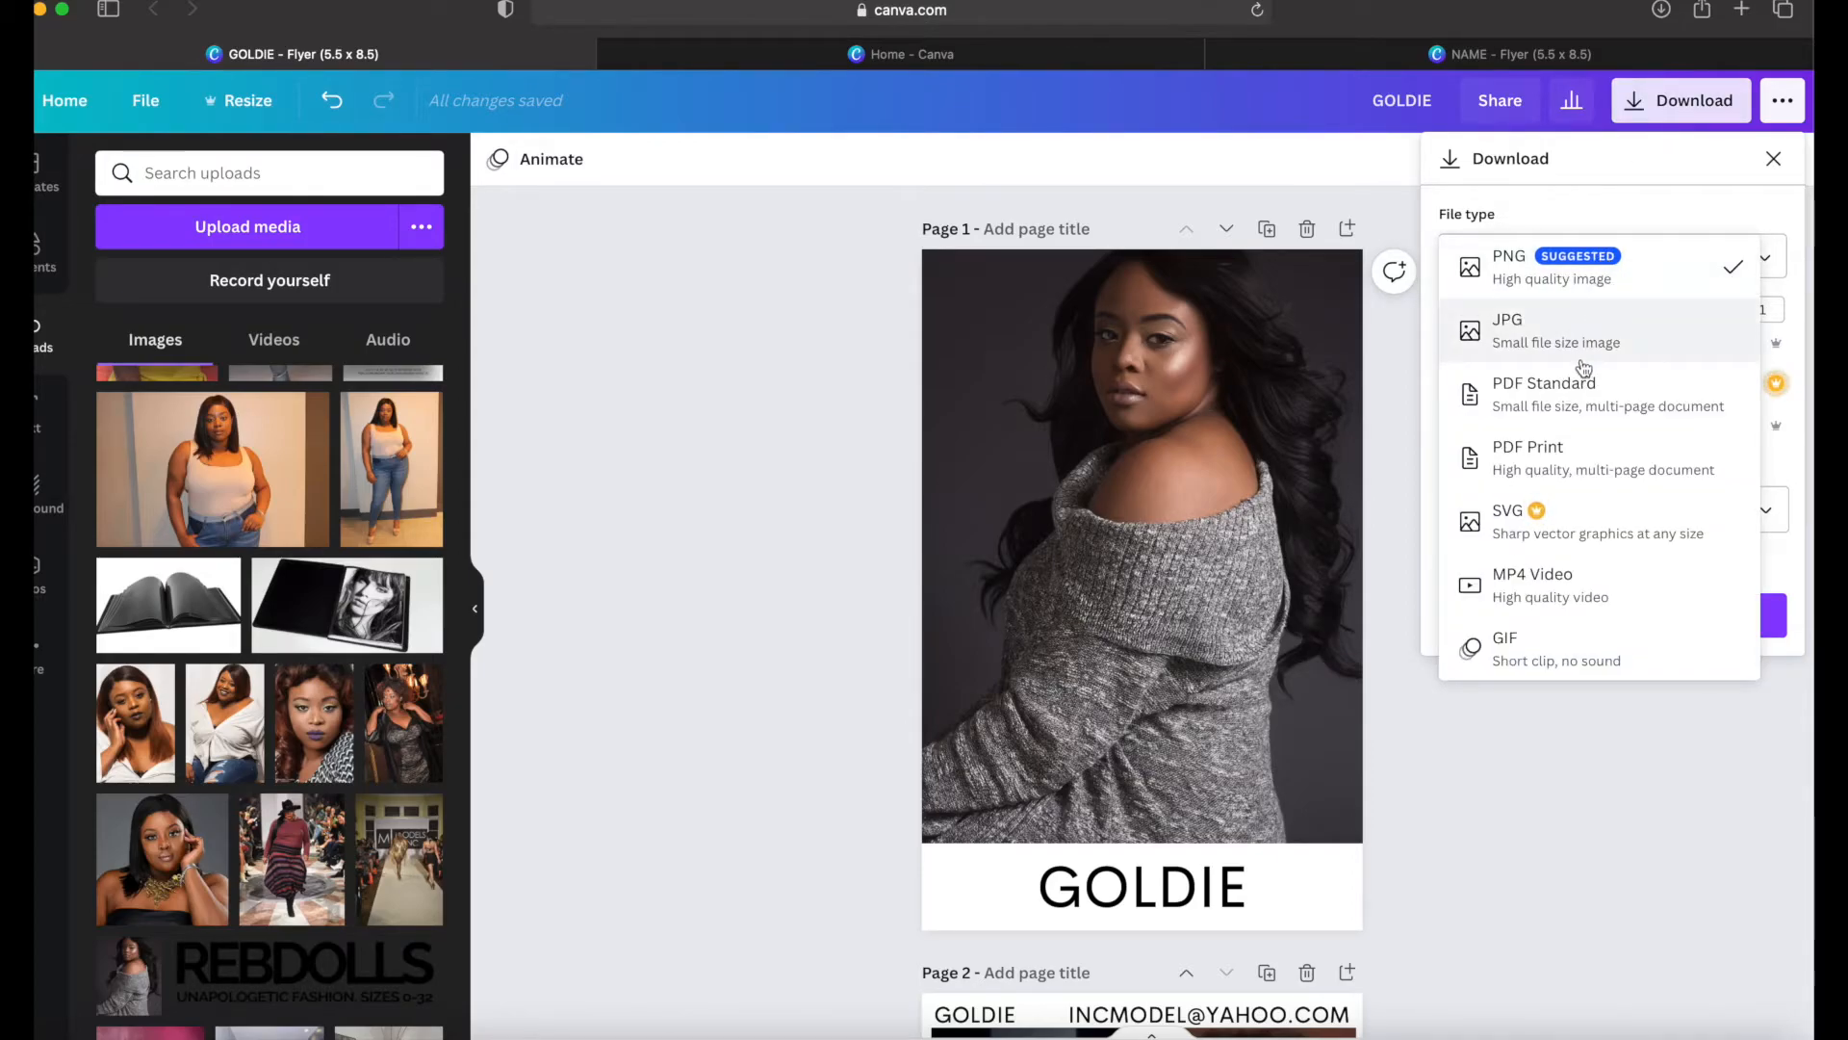
{"action": "left_click", "coordinate": [1567, 412]}
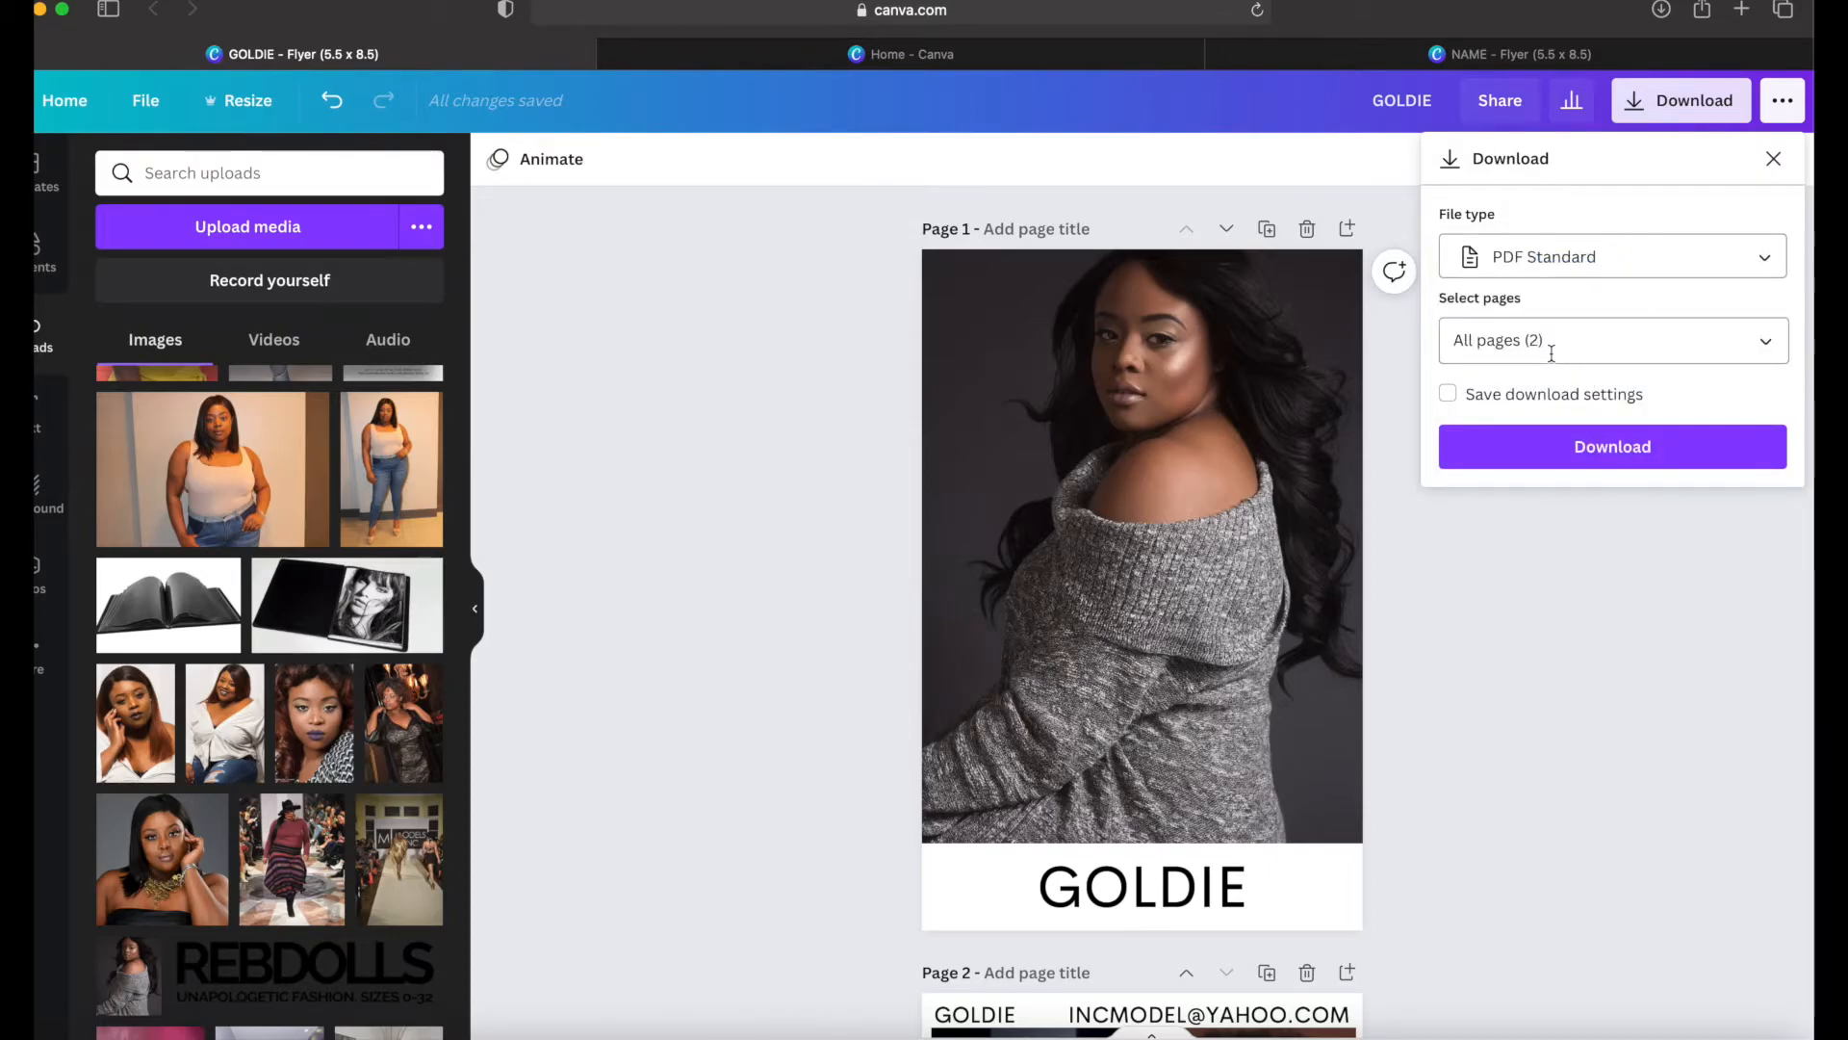
{"action": "left_click", "coordinate": [1561, 446]}
{"action": "left_click", "coordinate": [1562, 448]}
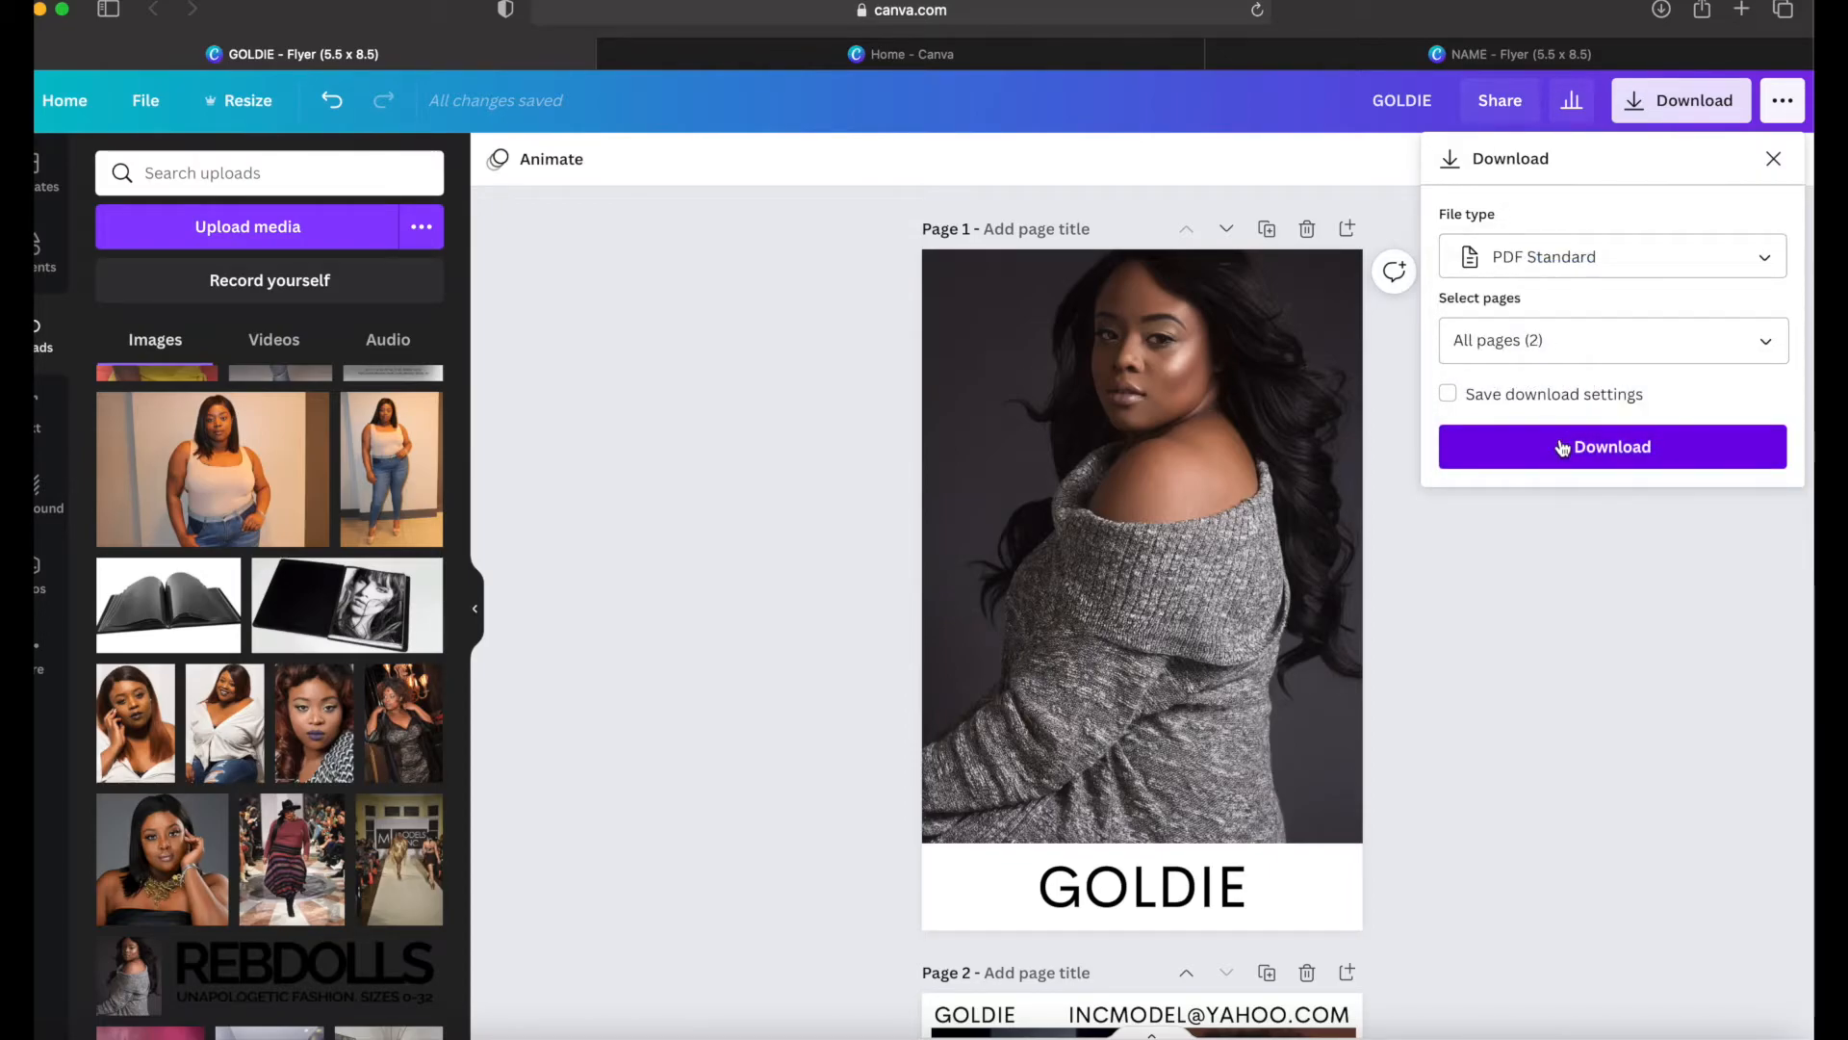
{"action": "left_click", "coordinate": [1563, 448]}
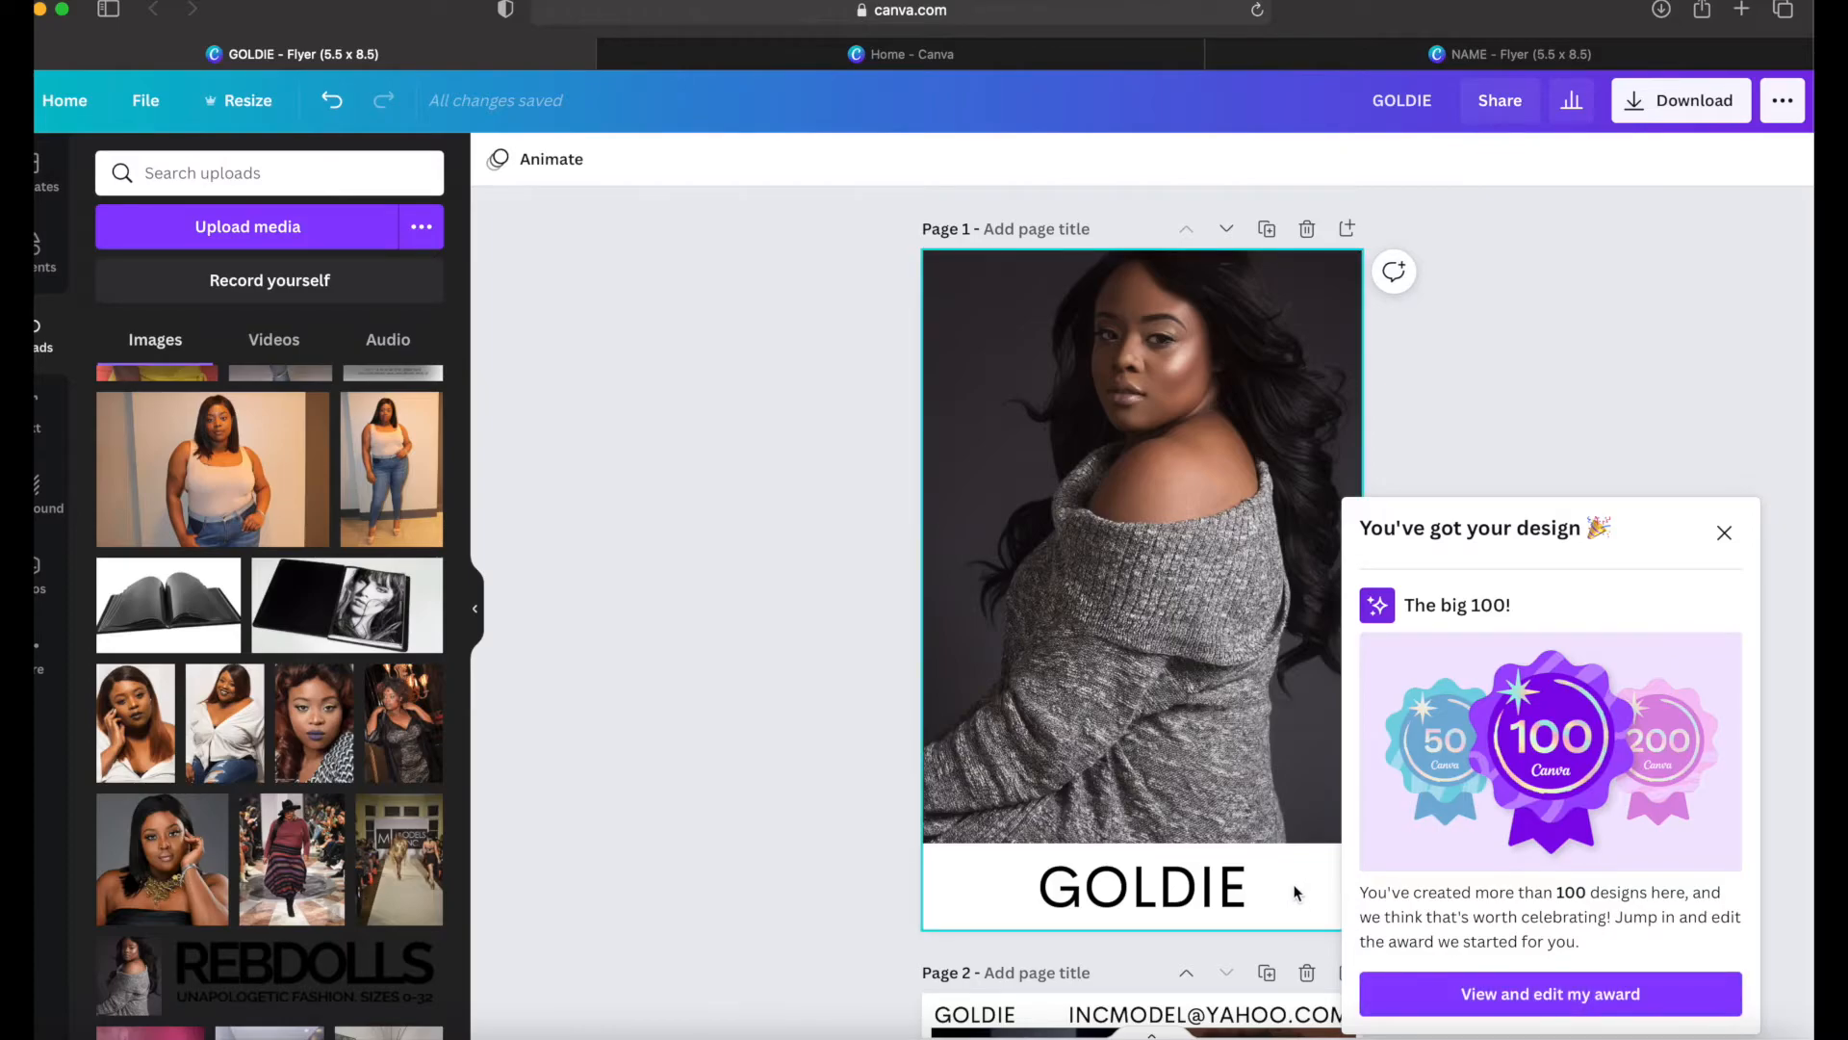
{"action": "left_click", "coordinate": [1724, 532]}
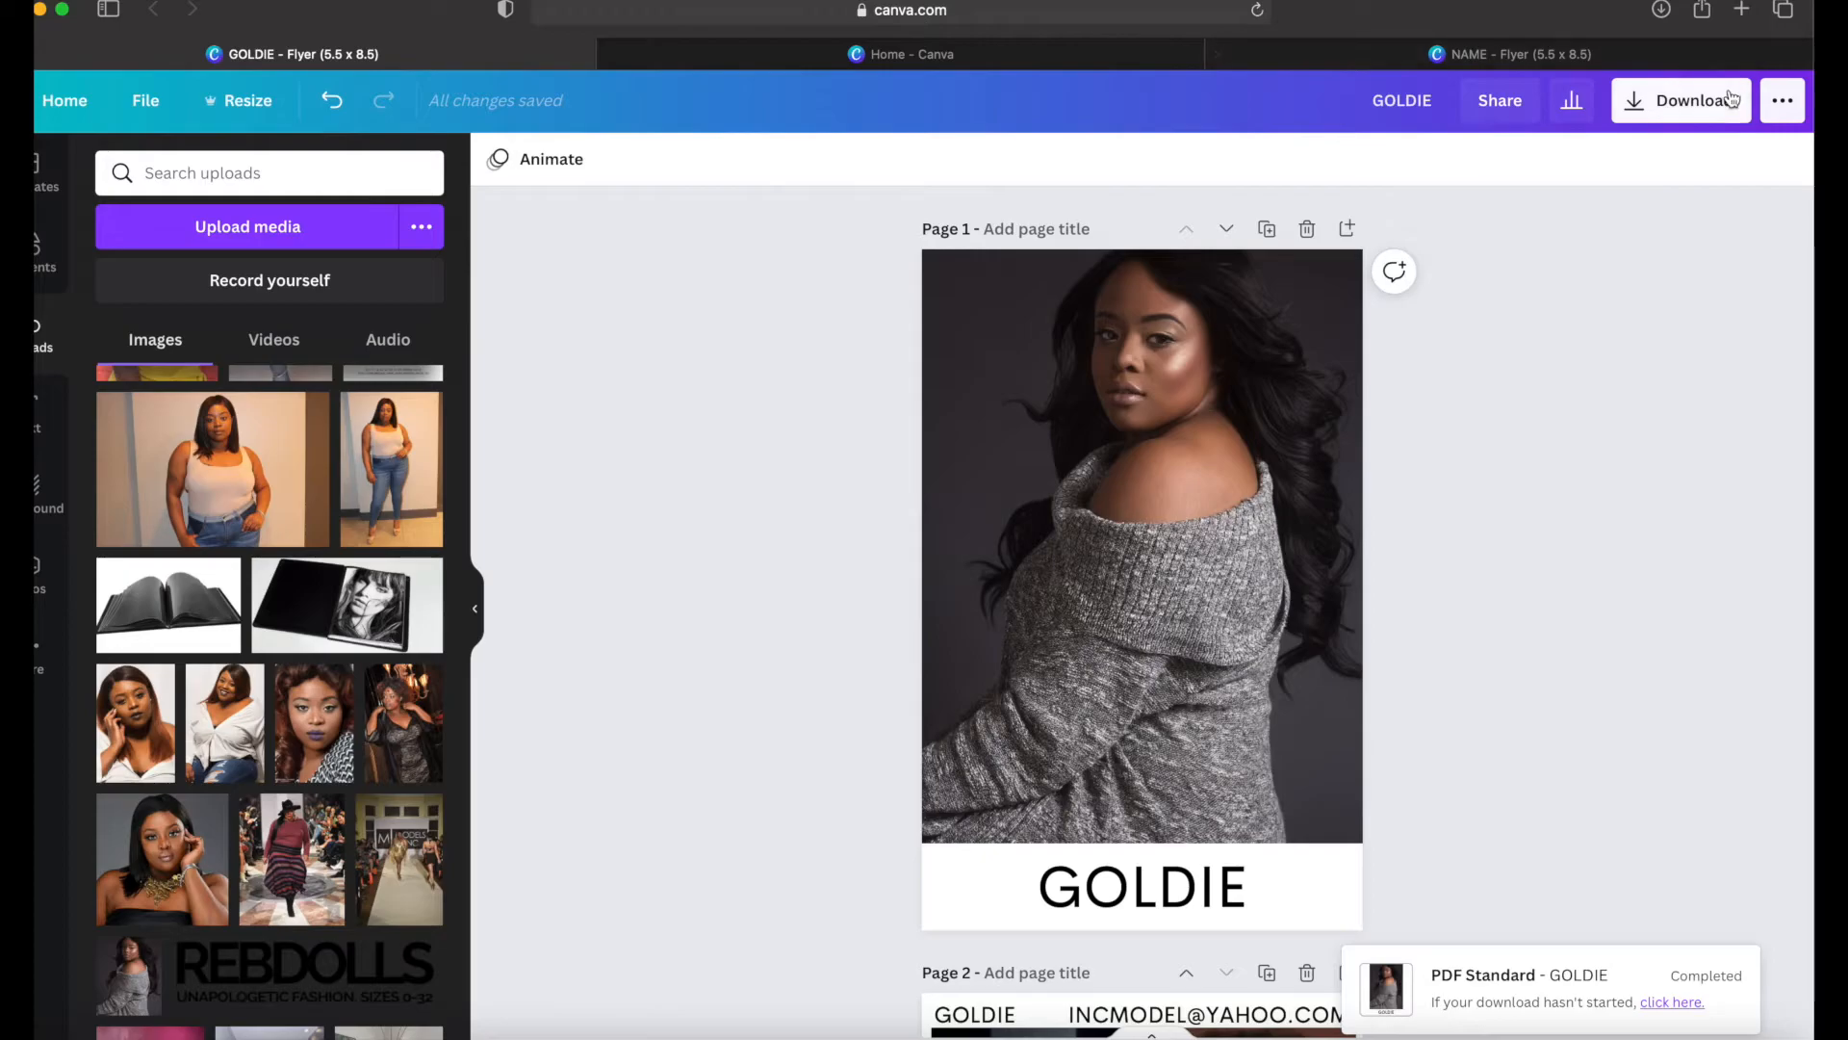
Step: Set the download file type to PDF Print, leave it without downloading, and check the design's sharing options
{"action": "left_click", "coordinate": [1689, 114]}
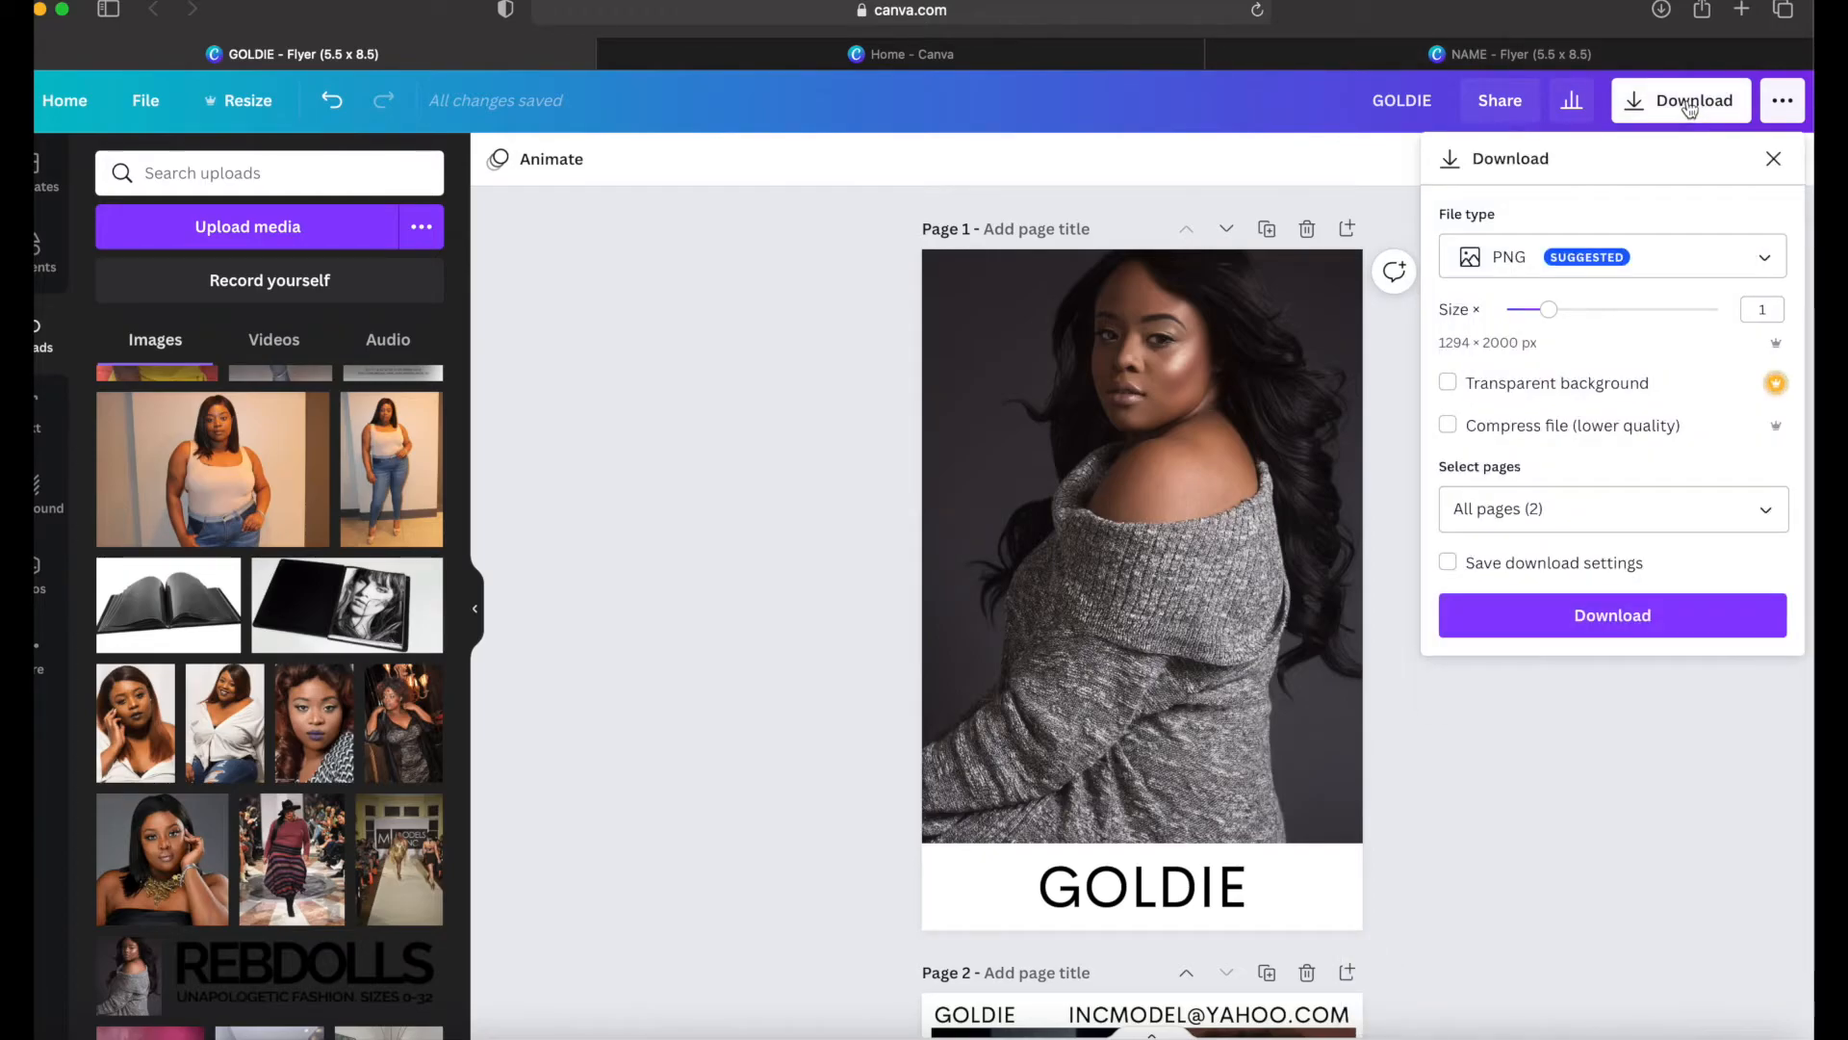
{"action": "left_click", "coordinate": [1586, 268]}
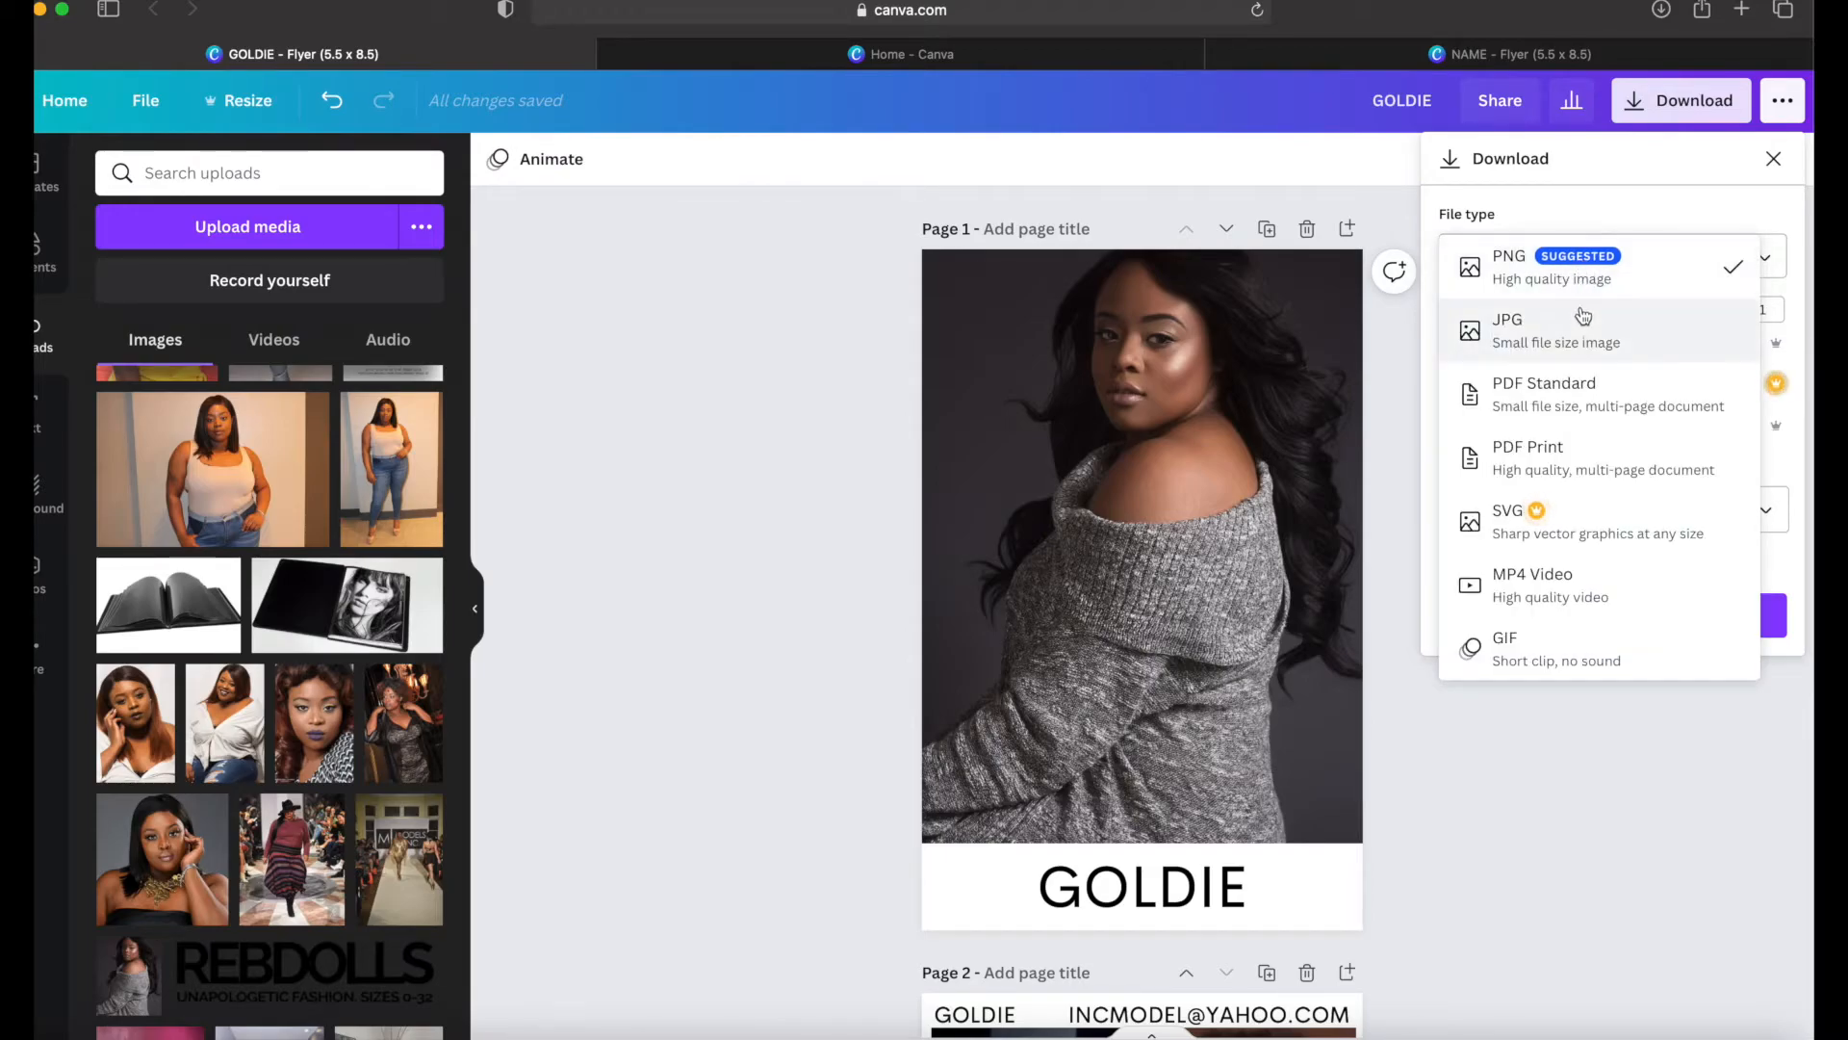
{"action": "left_click", "coordinate": [1570, 471]}
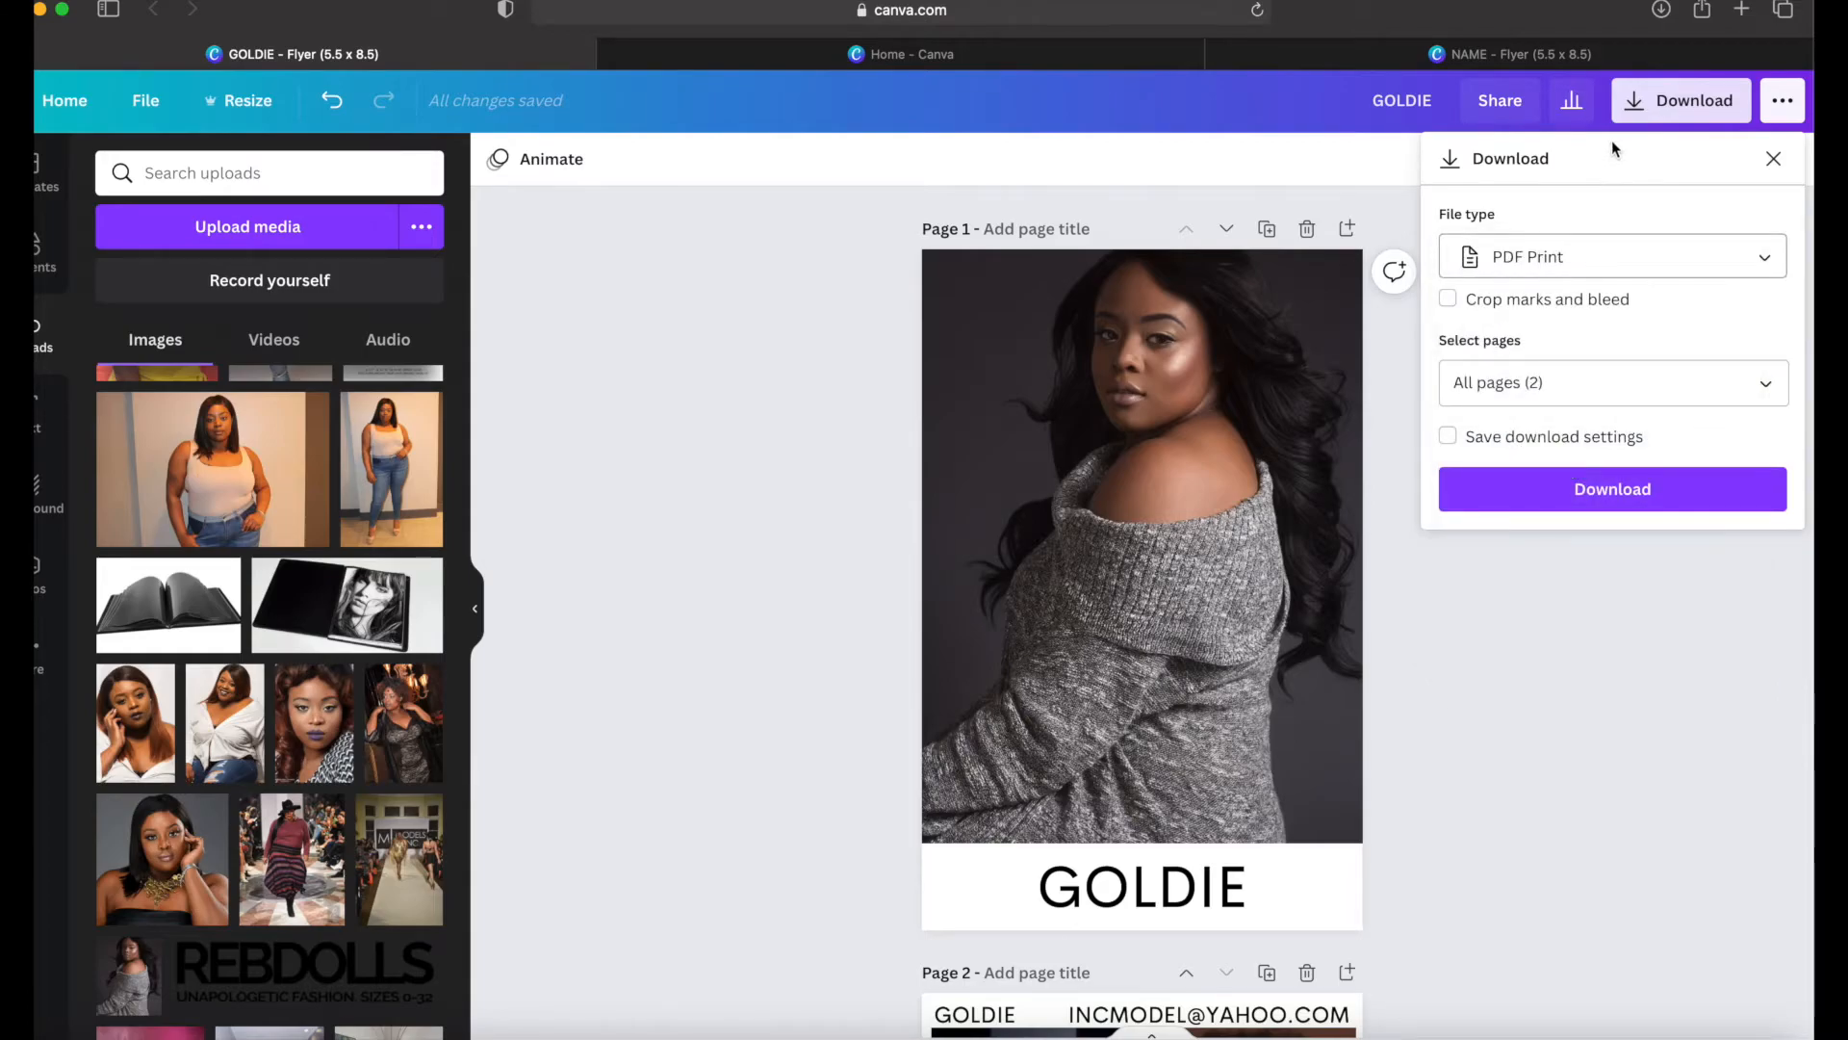
{"action": "left_click", "coordinate": [1497, 113]}
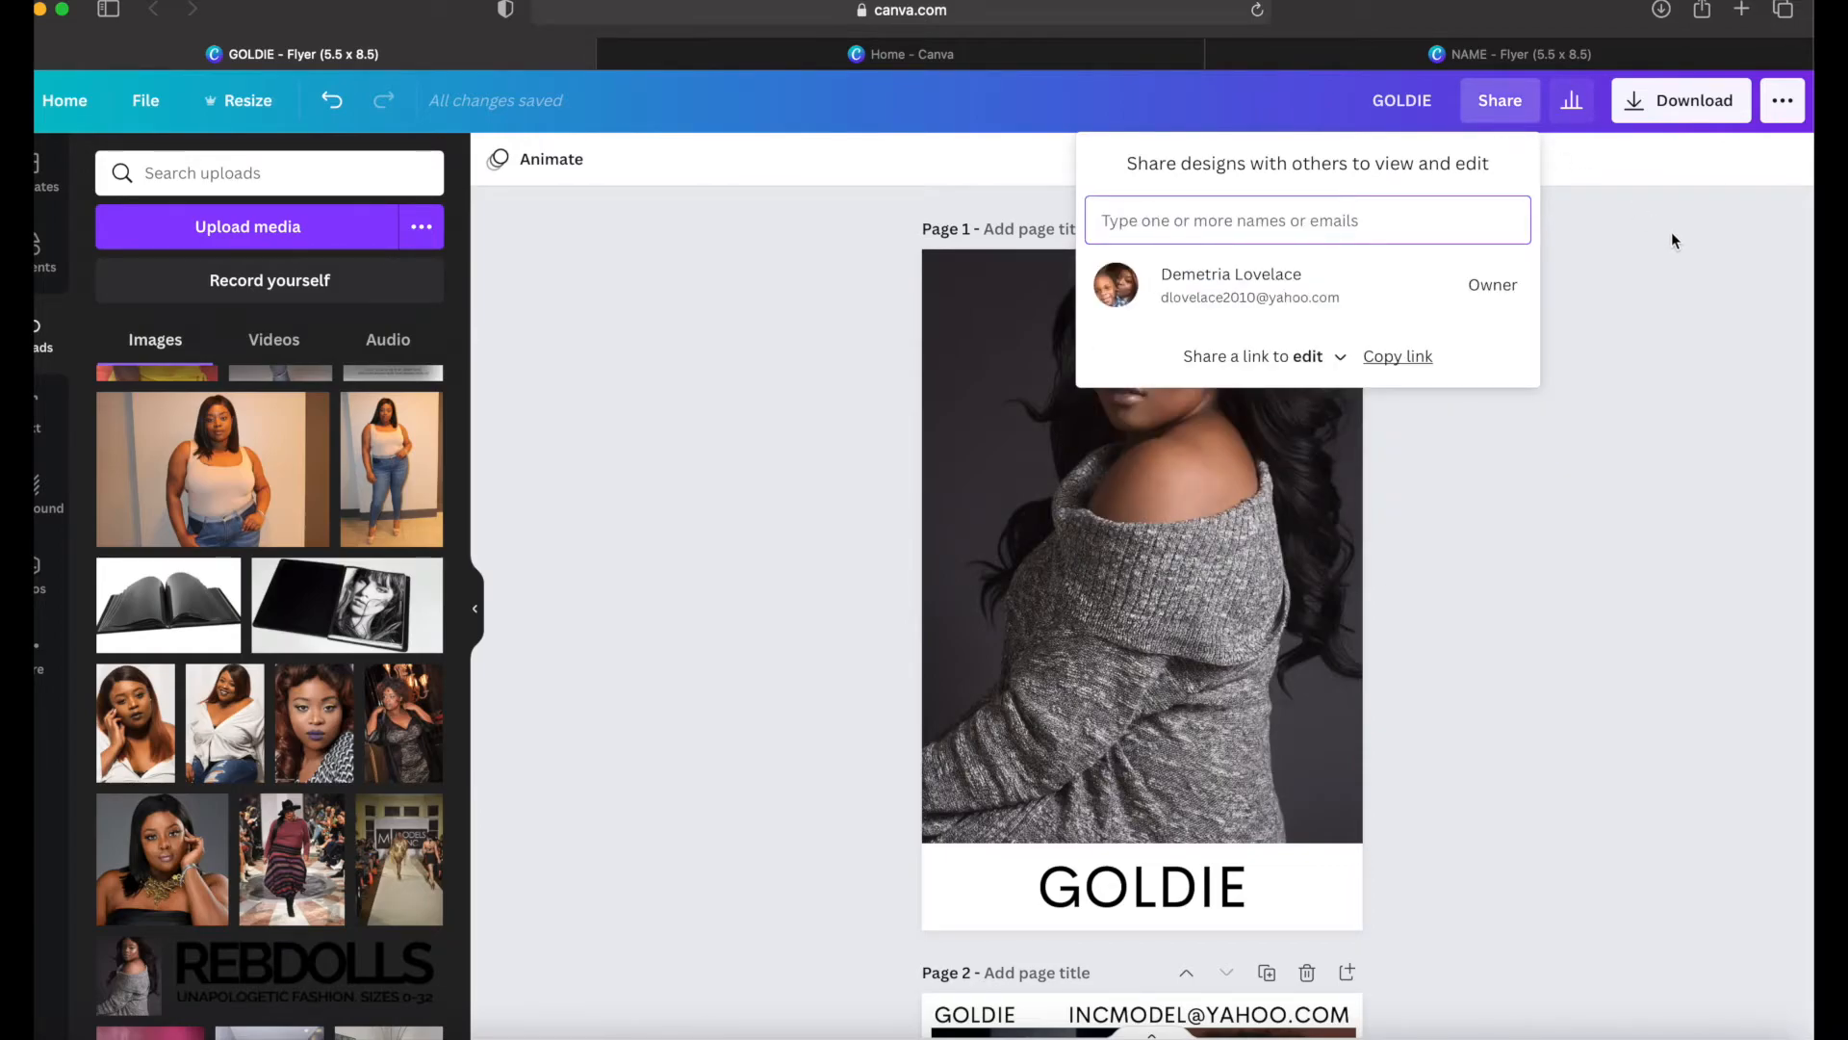
{"action": "left_click", "coordinate": [1776, 107]}
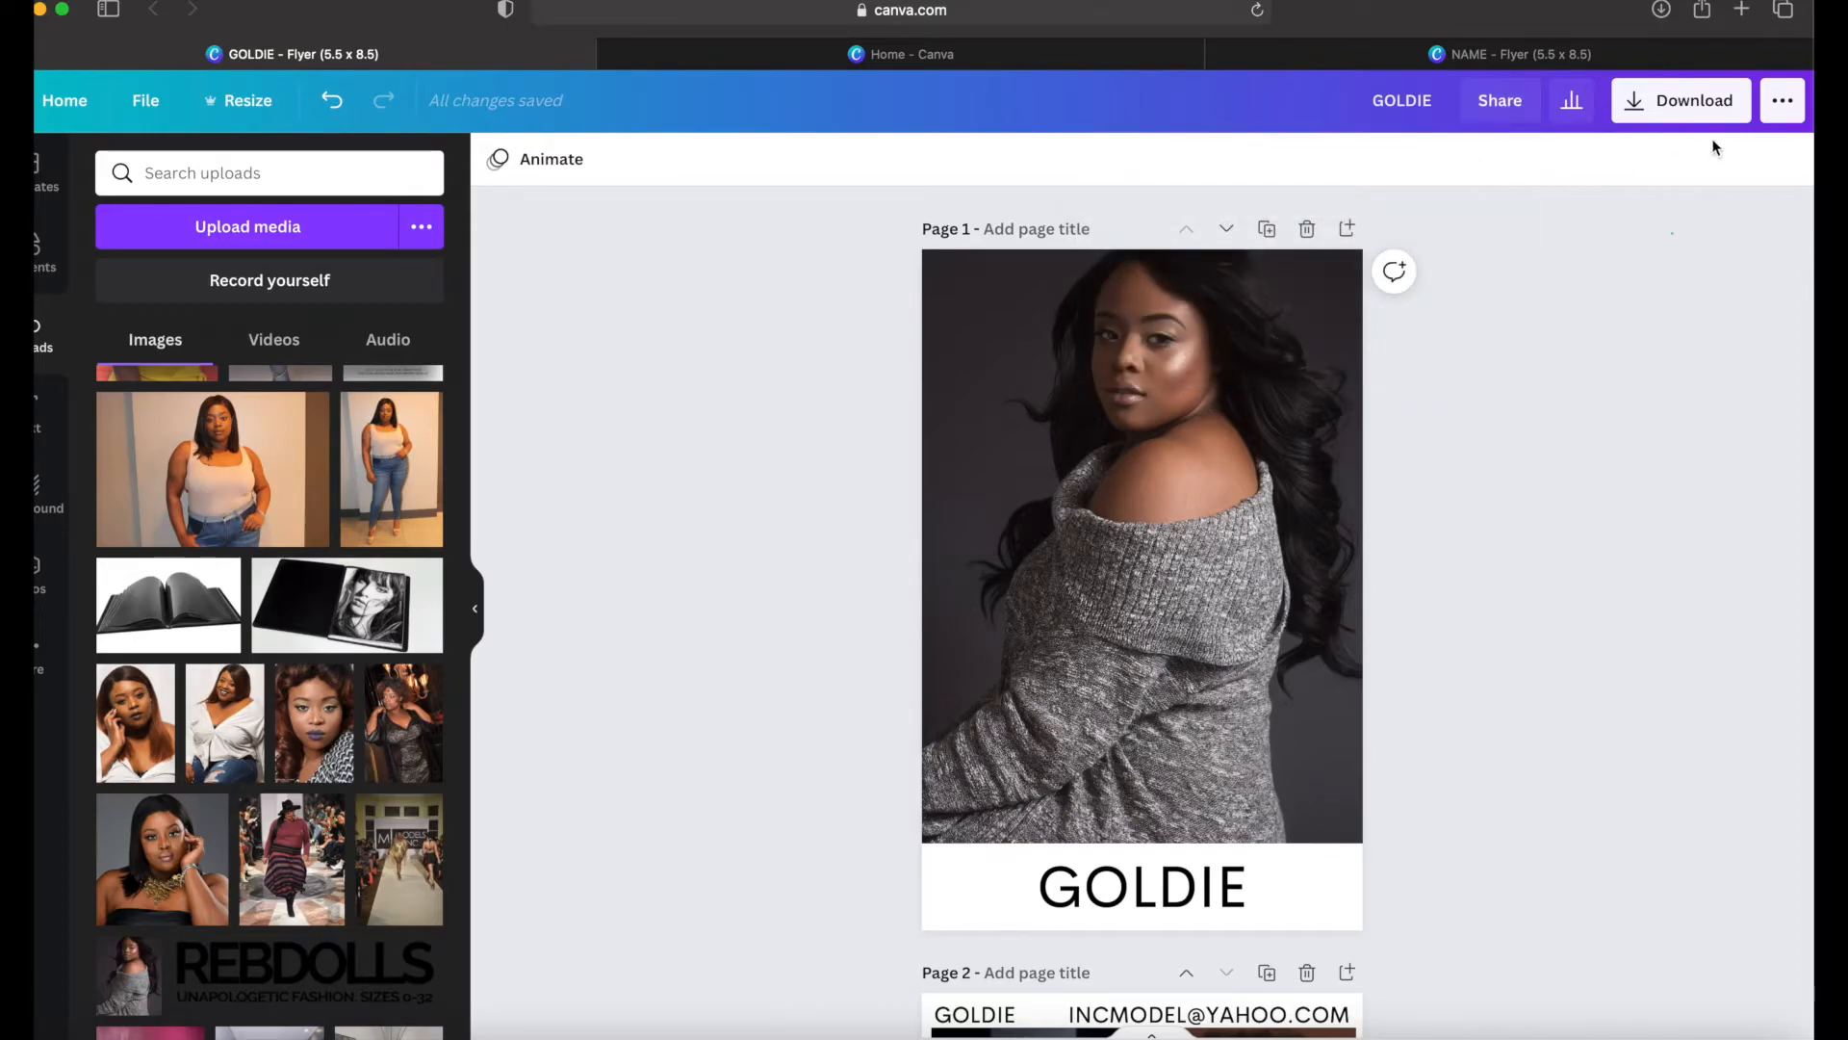
Step: Find Flyers among the print products in the publishing options and resize the design as a flyer for printing
{"action": "left_click", "coordinate": [1777, 96]}
{"action": "left_click", "coordinate": [1778, 108]}
{"action": "left_click", "coordinate": [1778, 112]}
{"action": "left_click", "coordinate": [1777, 112]}
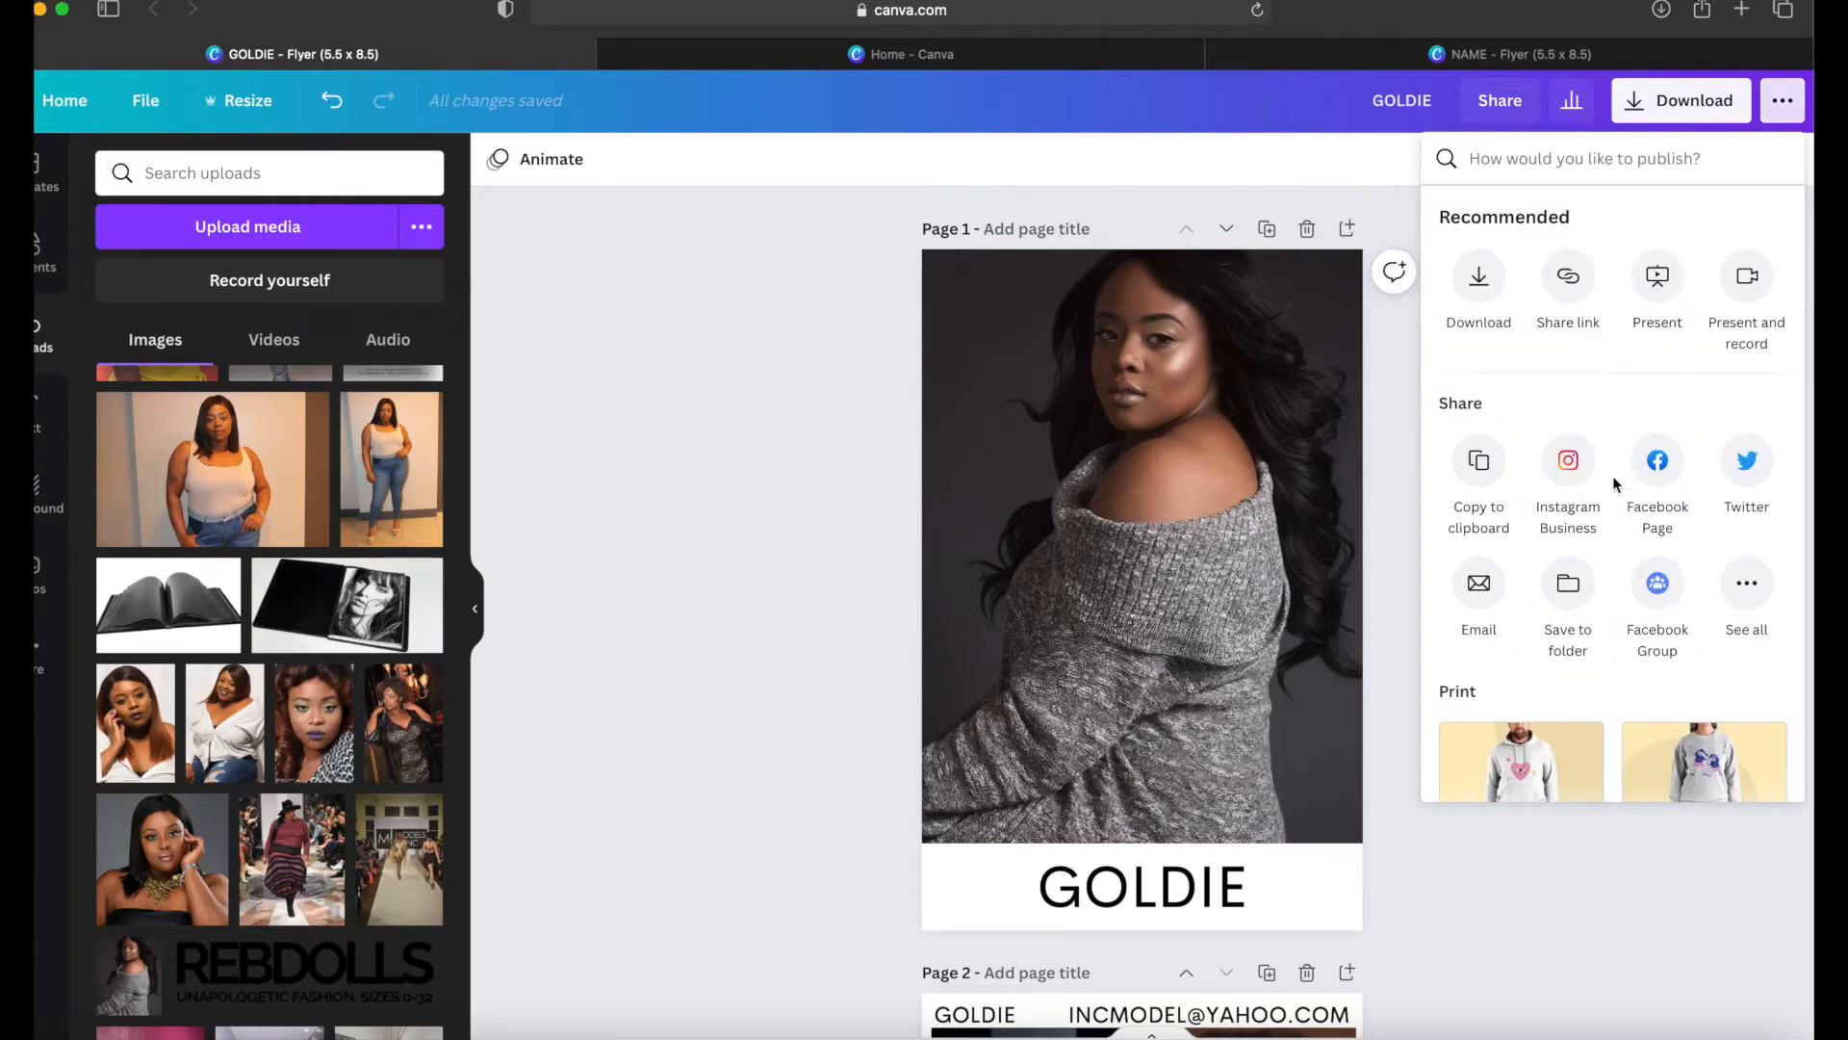
{"action": "scroll", "coordinate": [1625, 416], "scroll_direction": "down", "scroll_amount": 5}
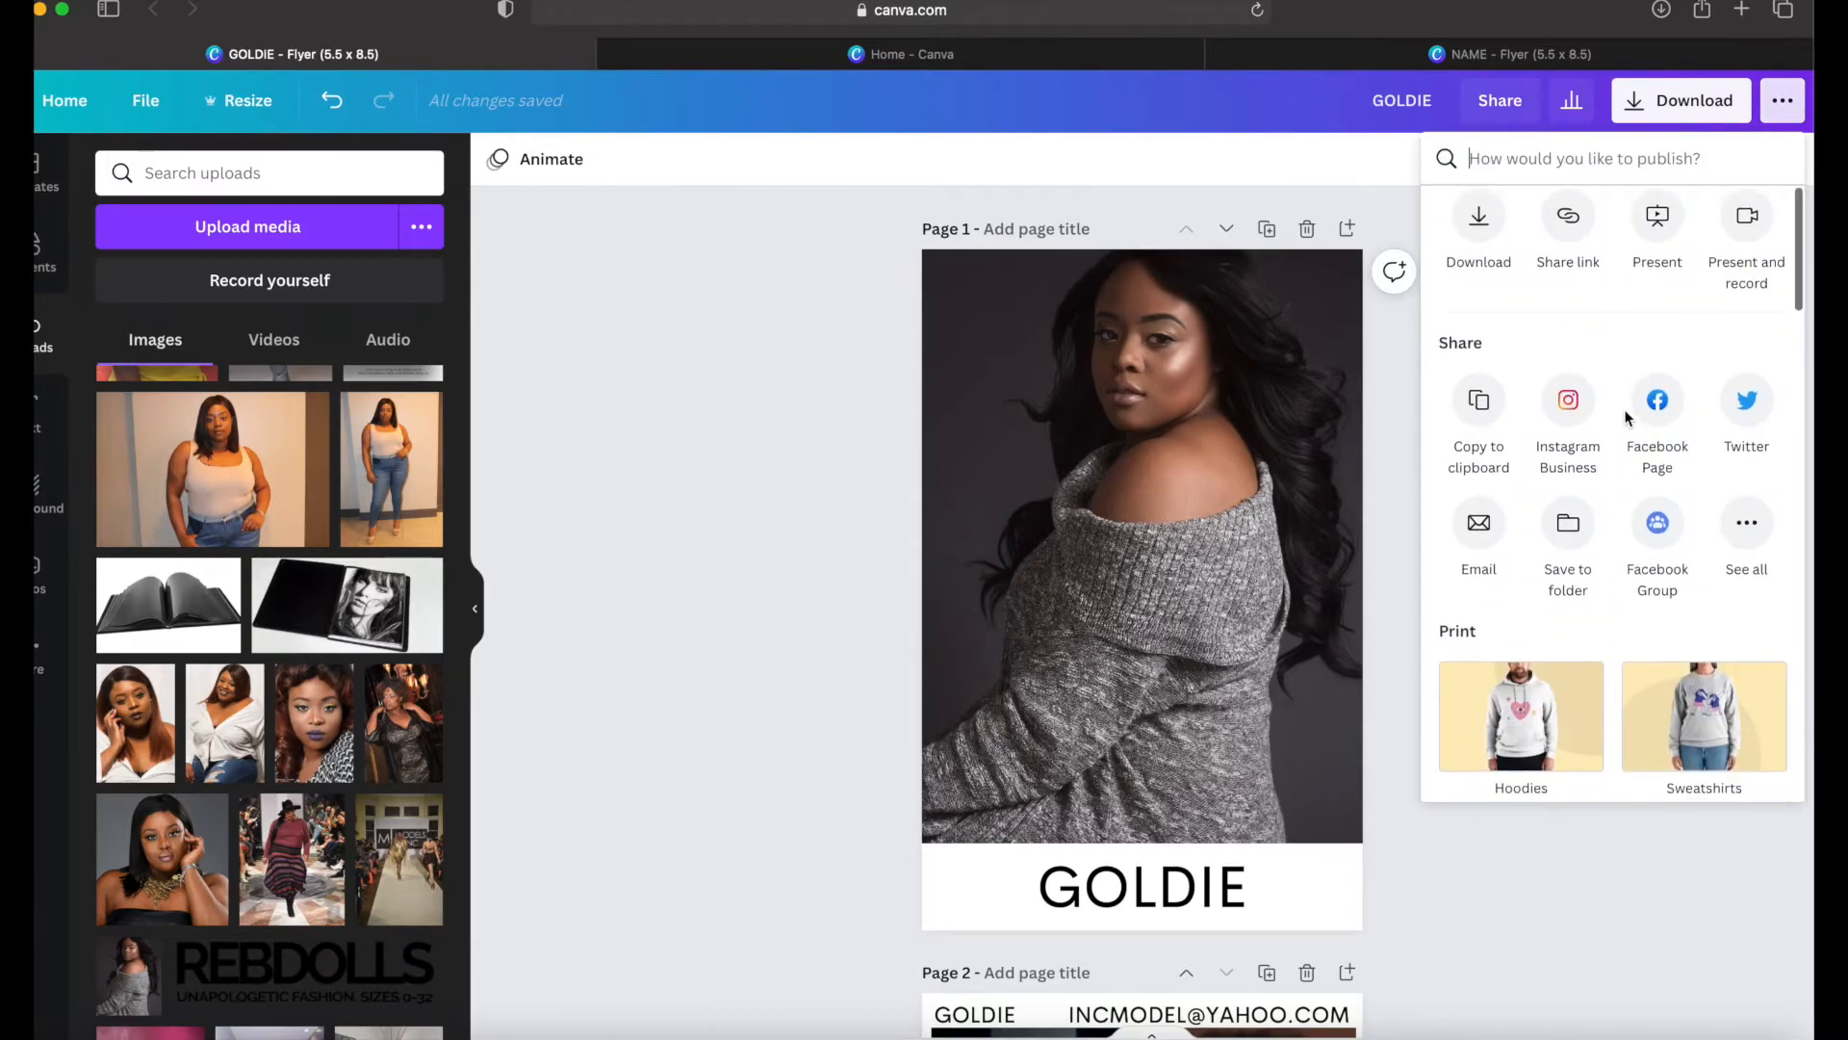
{"action": "scroll", "coordinate": [1627, 418], "scroll_direction": "down", "scroll_amount": 3}
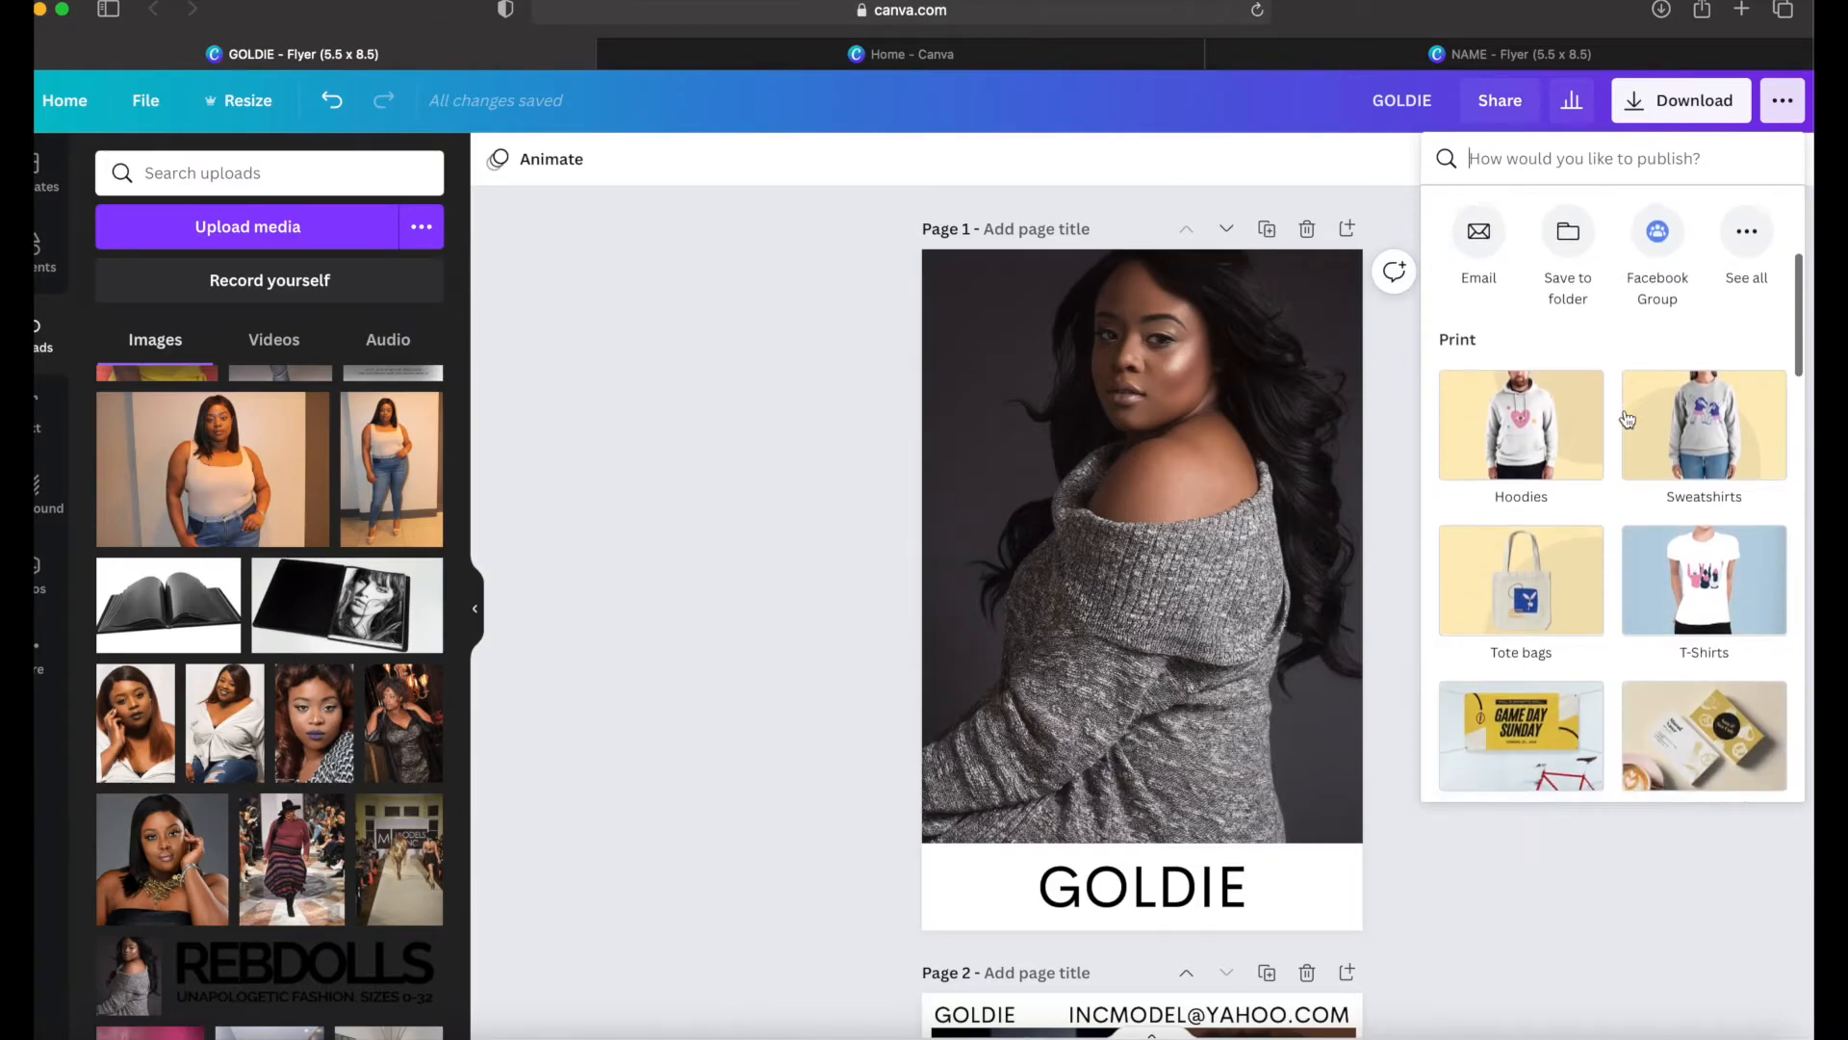
{"action": "scroll", "coordinate": [1627, 419], "scroll_direction": "down", "scroll_amount": 2}
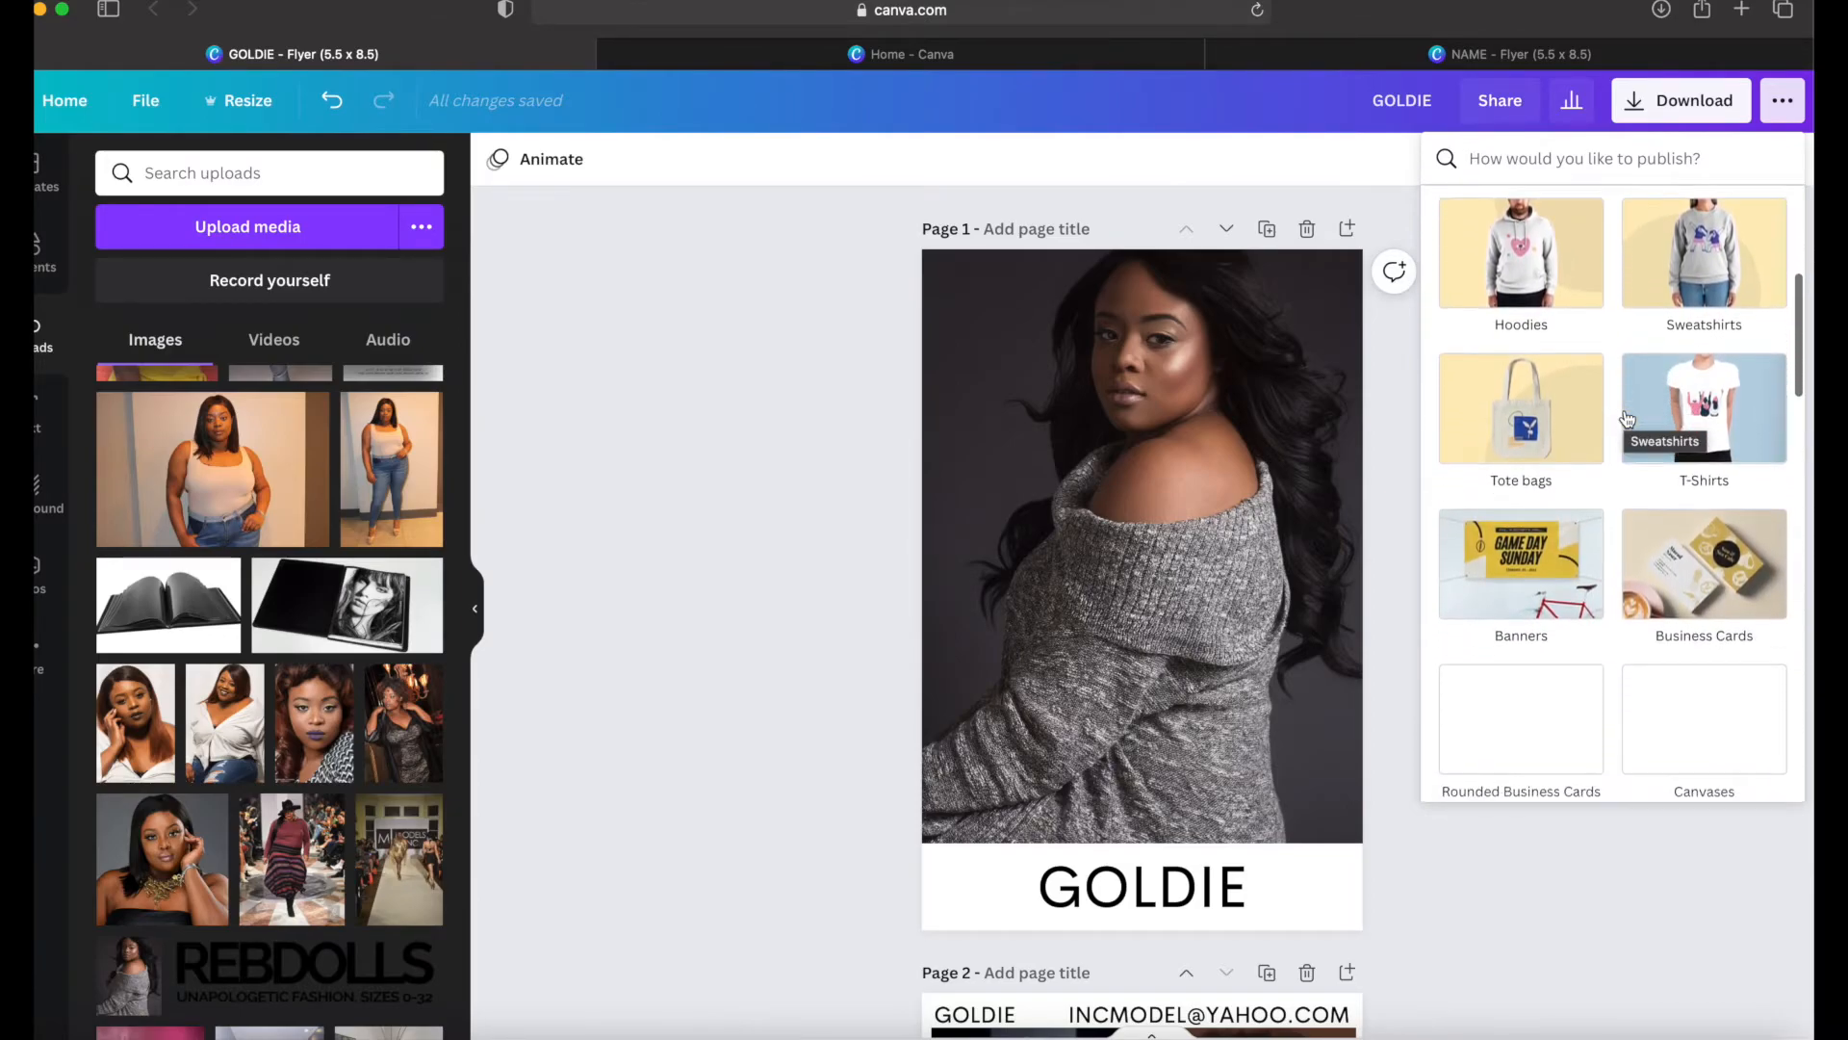
{"action": "scroll", "coordinate": [1627, 419], "scroll_direction": "up", "scroll_amount": 1}
{"action": "scroll", "coordinate": [1627, 419], "scroll_direction": "down", "scroll_amount": 1}
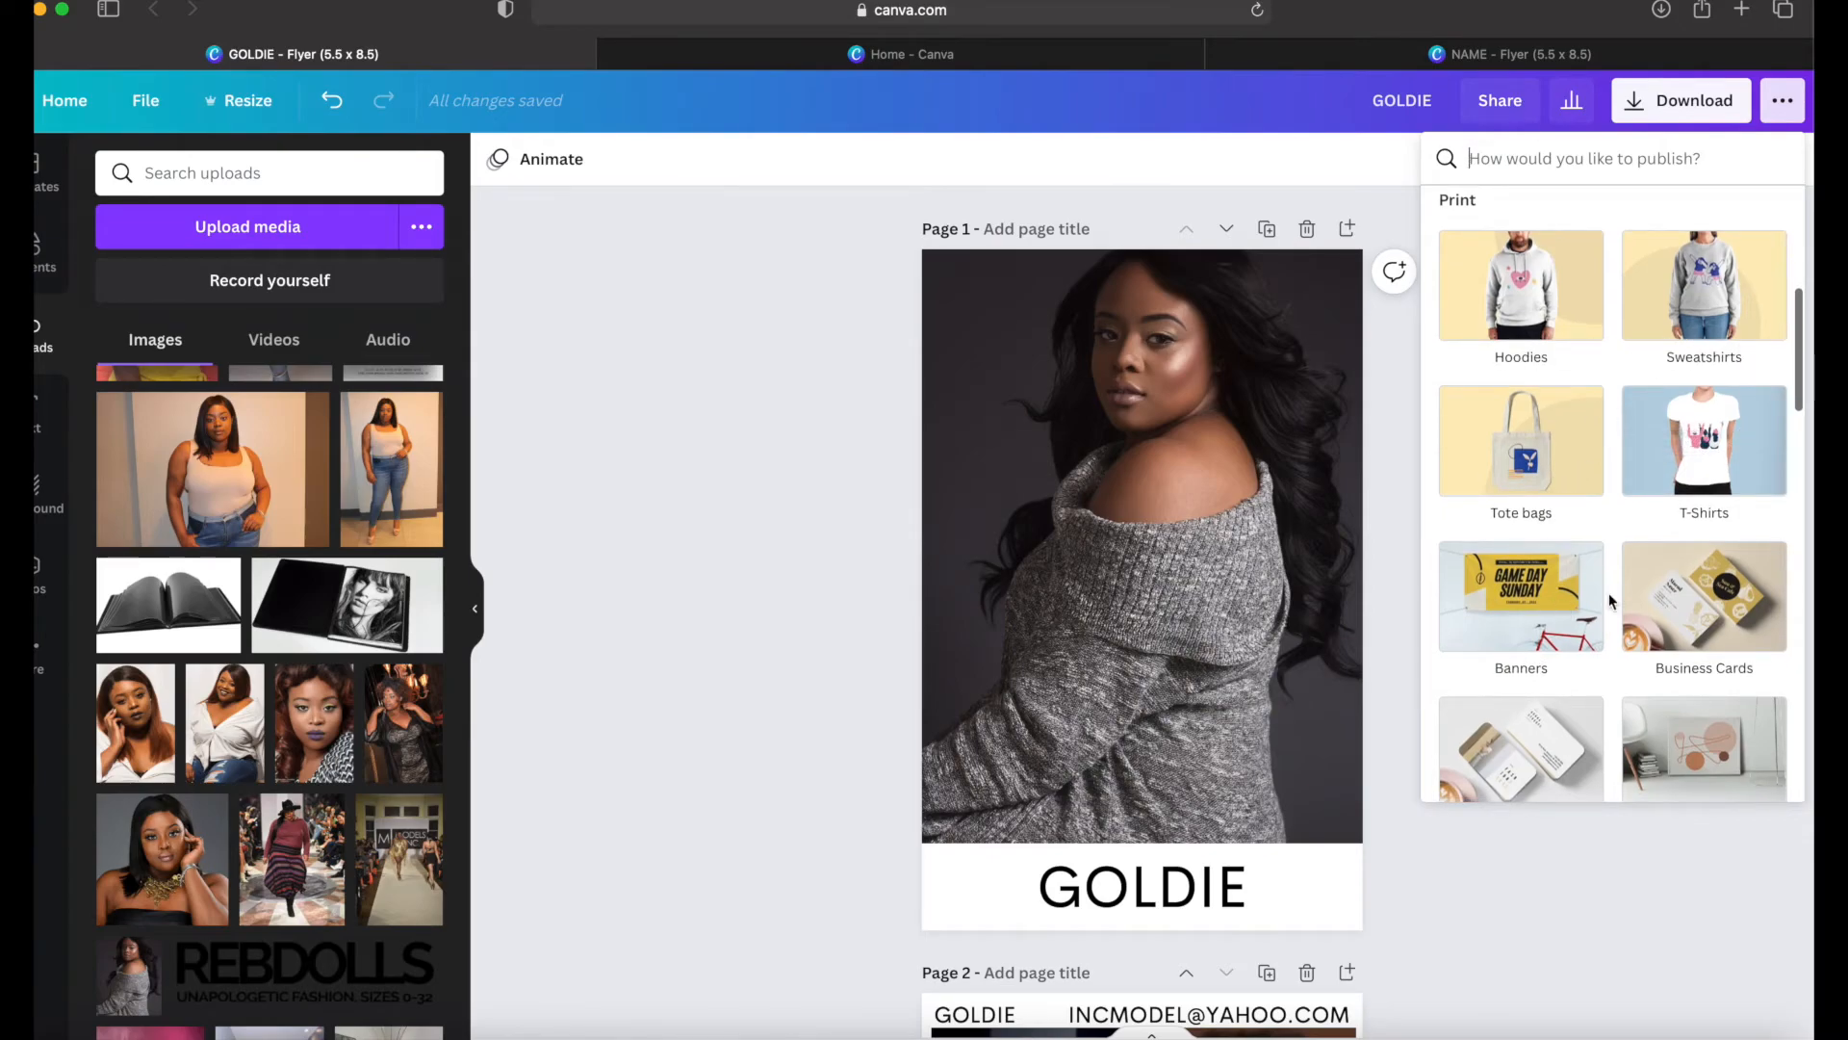
{"action": "scroll", "coordinate": [1633, 594], "scroll_direction": "down", "scroll_amount": 3}
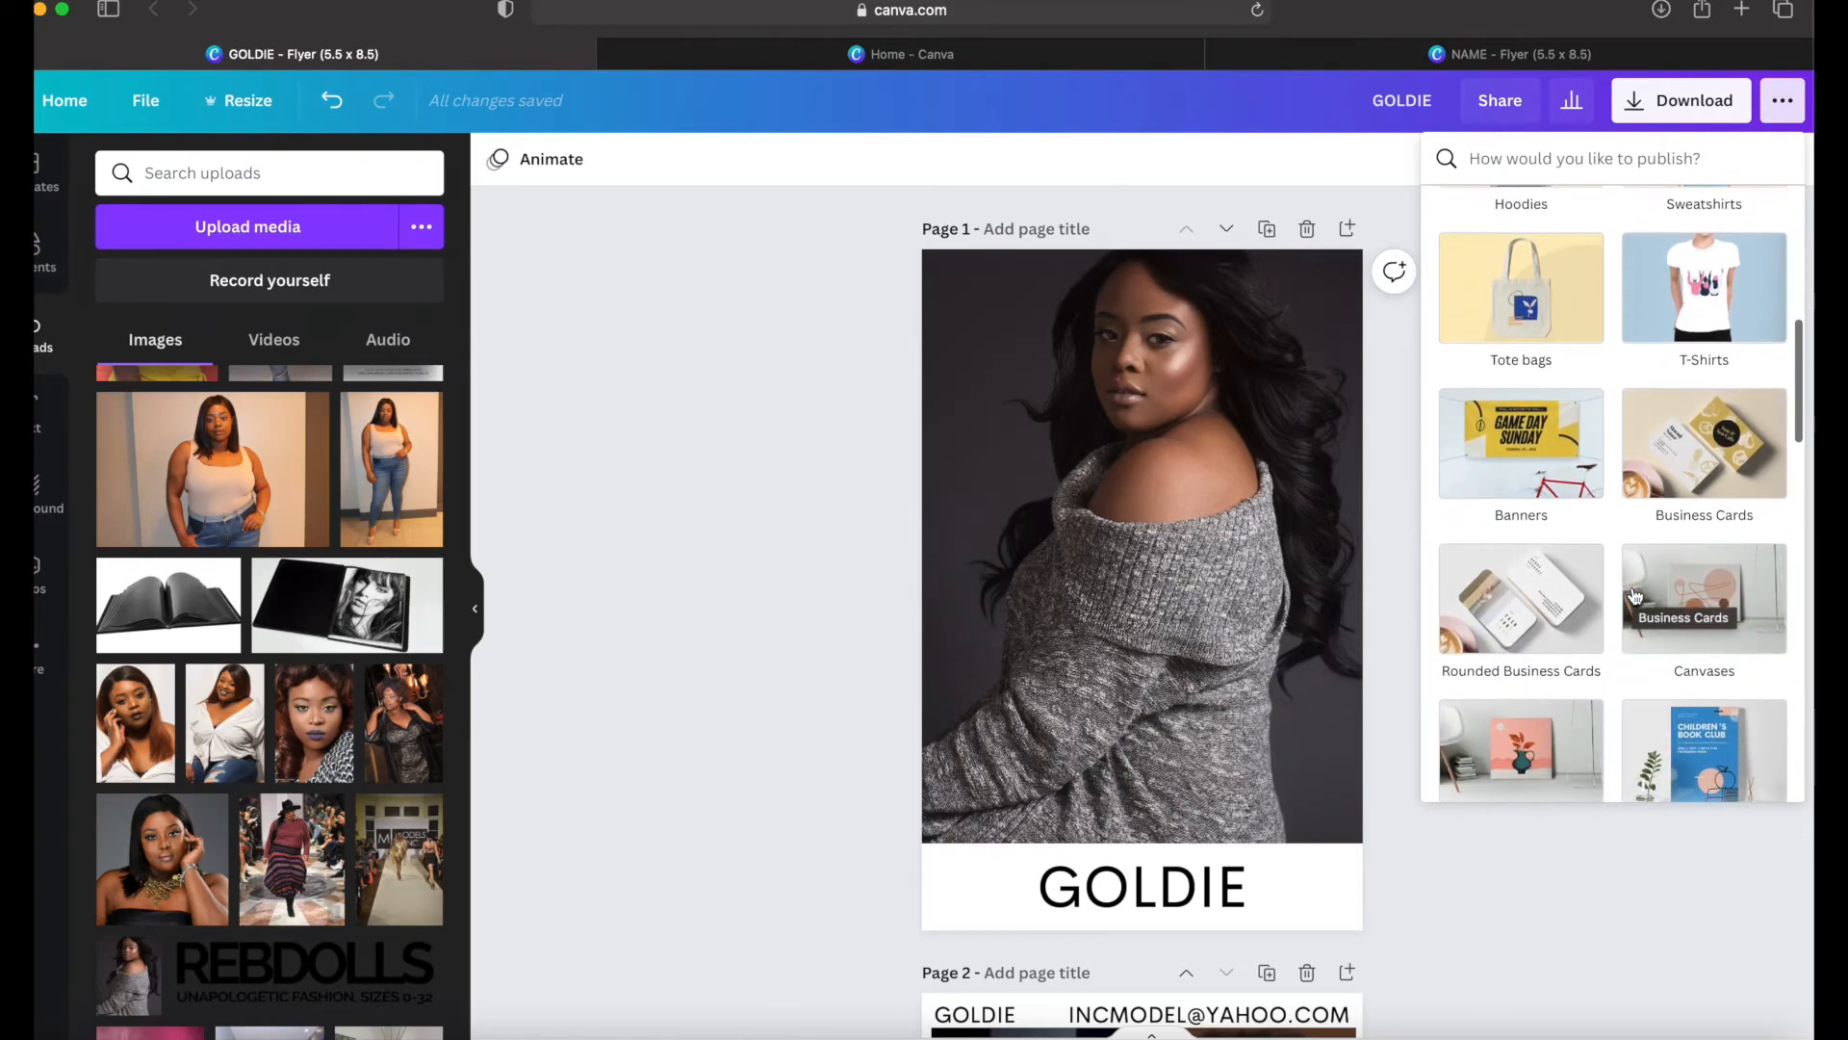
{"action": "scroll", "coordinate": [1633, 595], "scroll_direction": "down", "scroll_amount": 3}
{"action": "scroll", "coordinate": [1634, 594], "scroll_direction": "up", "scroll_amount": 1}
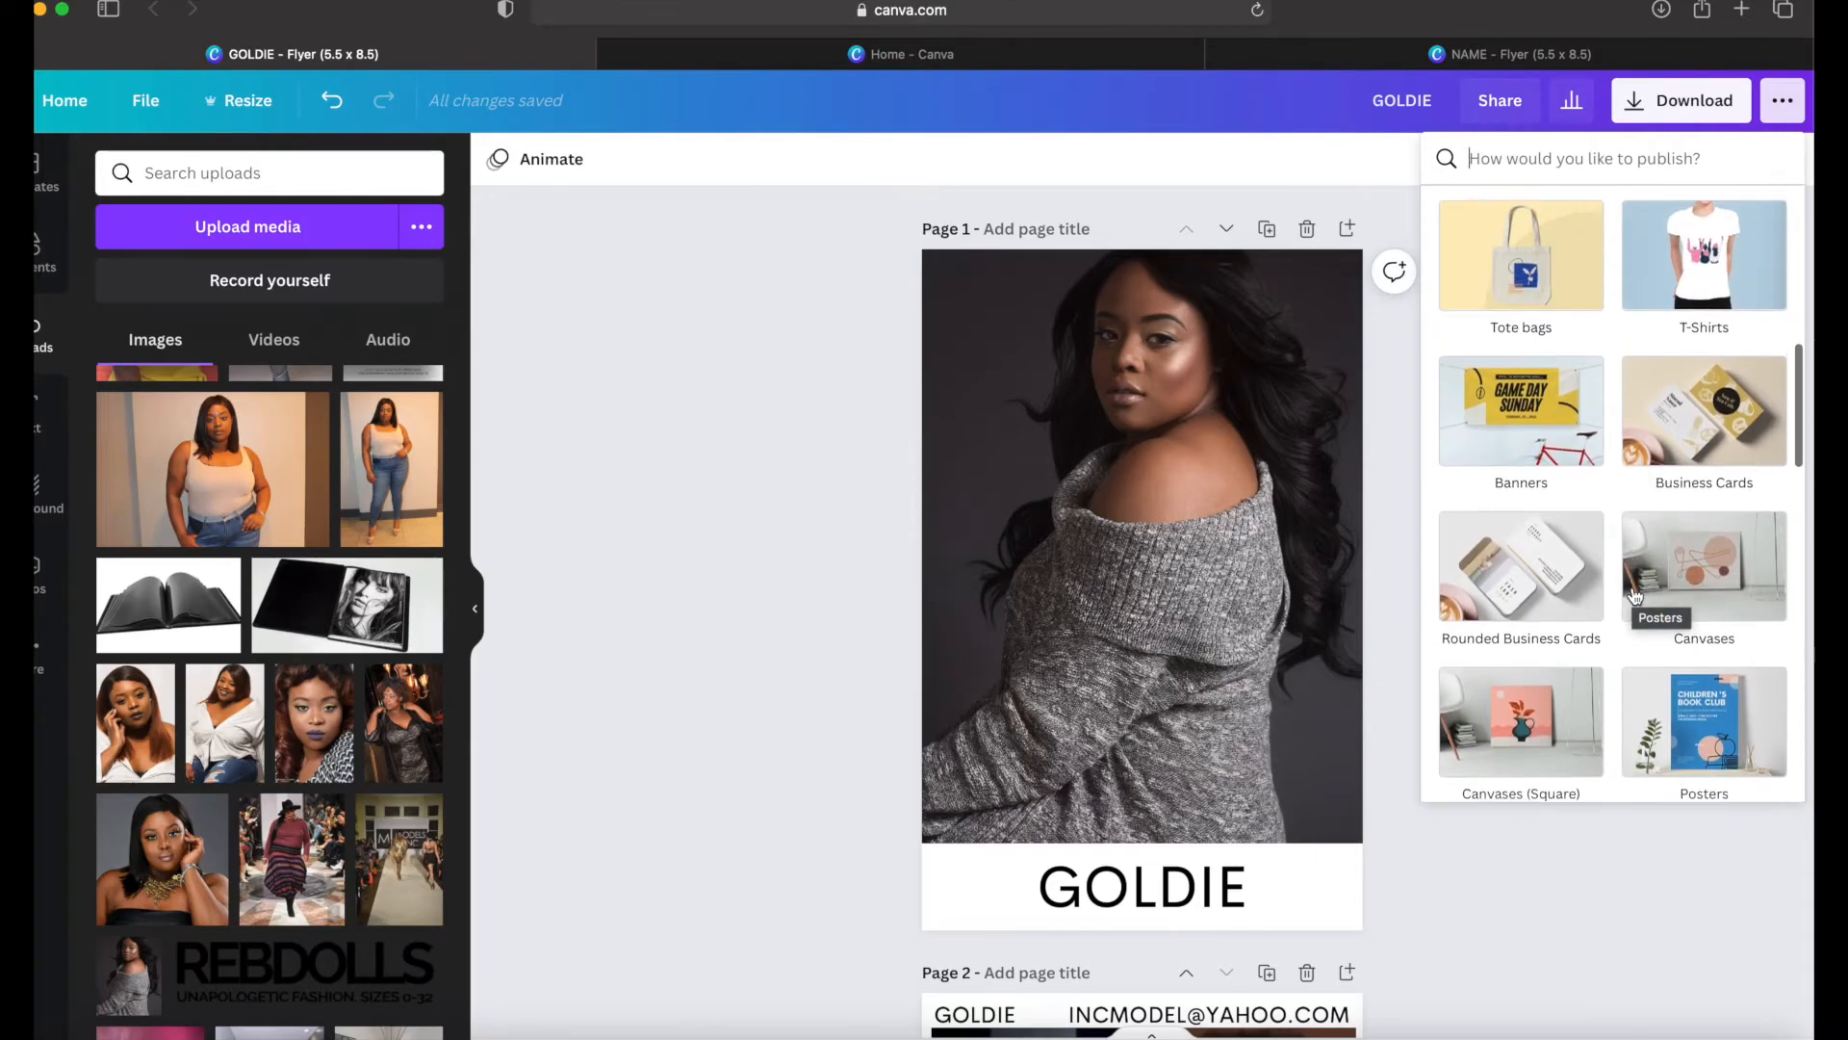
{"action": "scroll", "coordinate": [1633, 595], "scroll_direction": "down", "scroll_amount": 3}
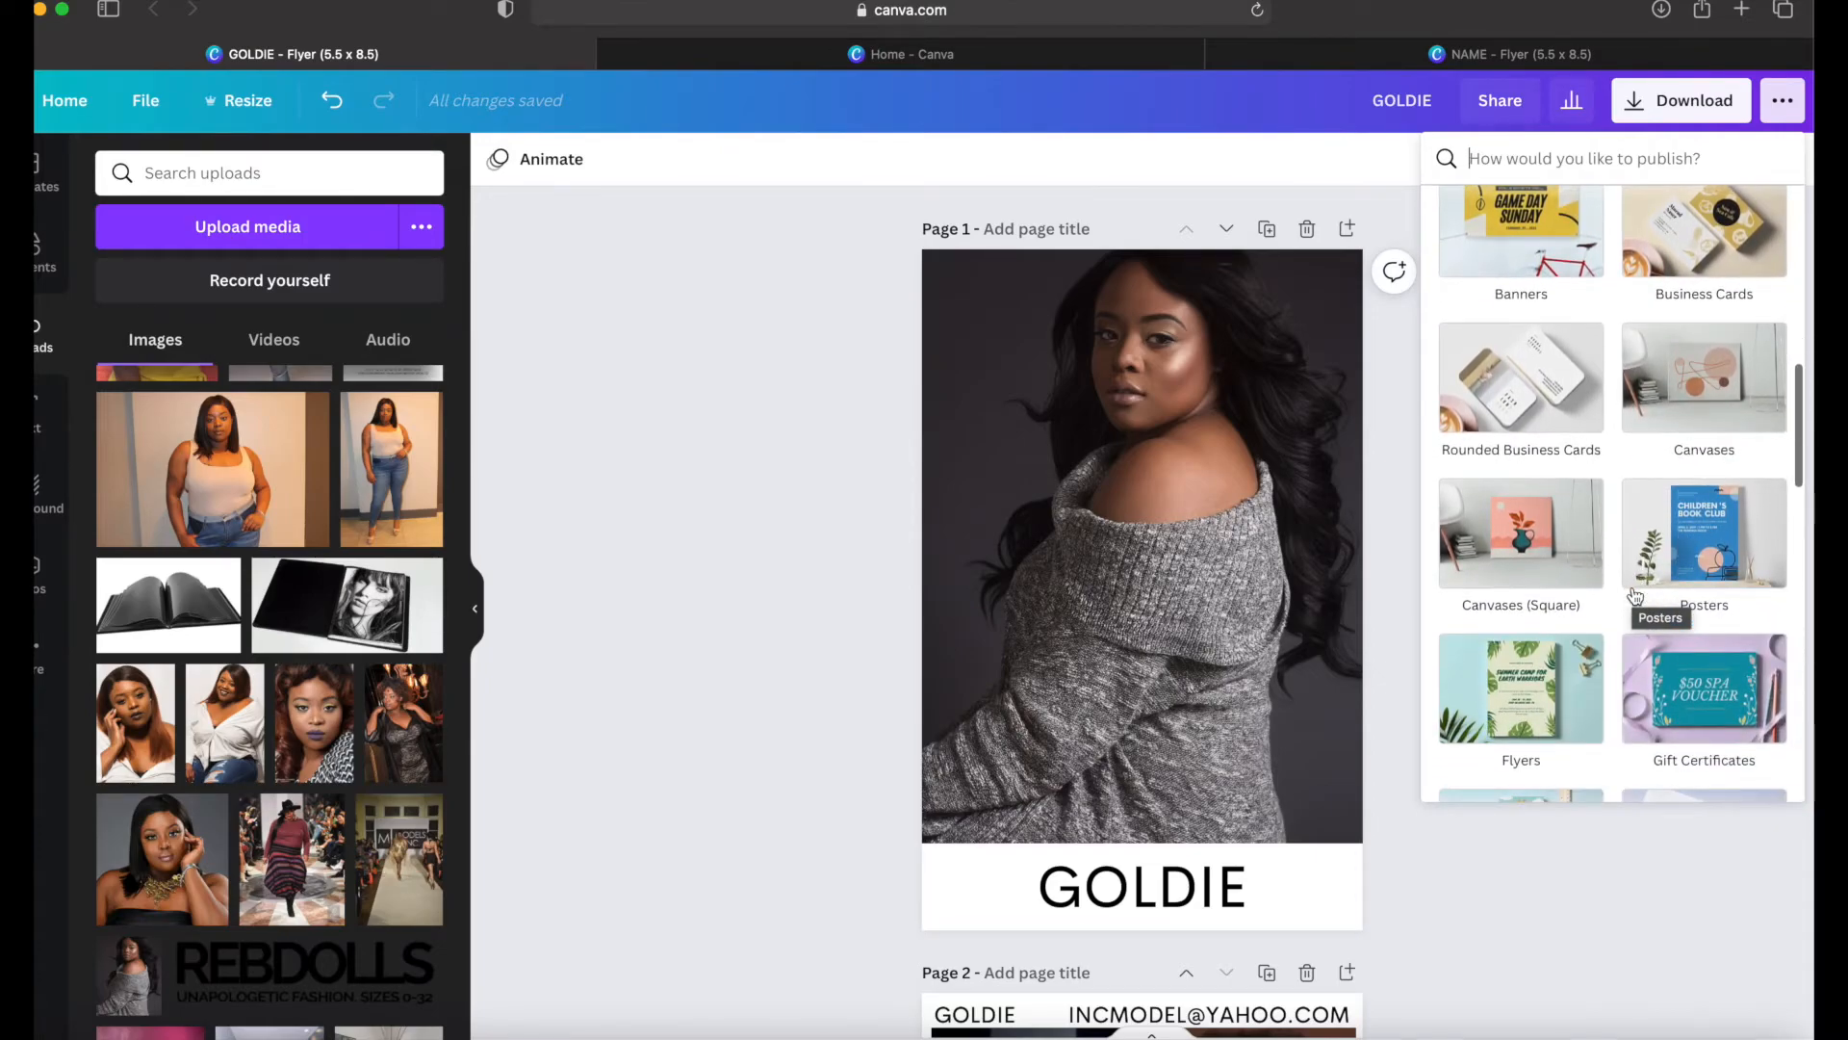
{"action": "scroll", "coordinate": [1634, 595], "scroll_direction": "down", "scroll_amount": 3}
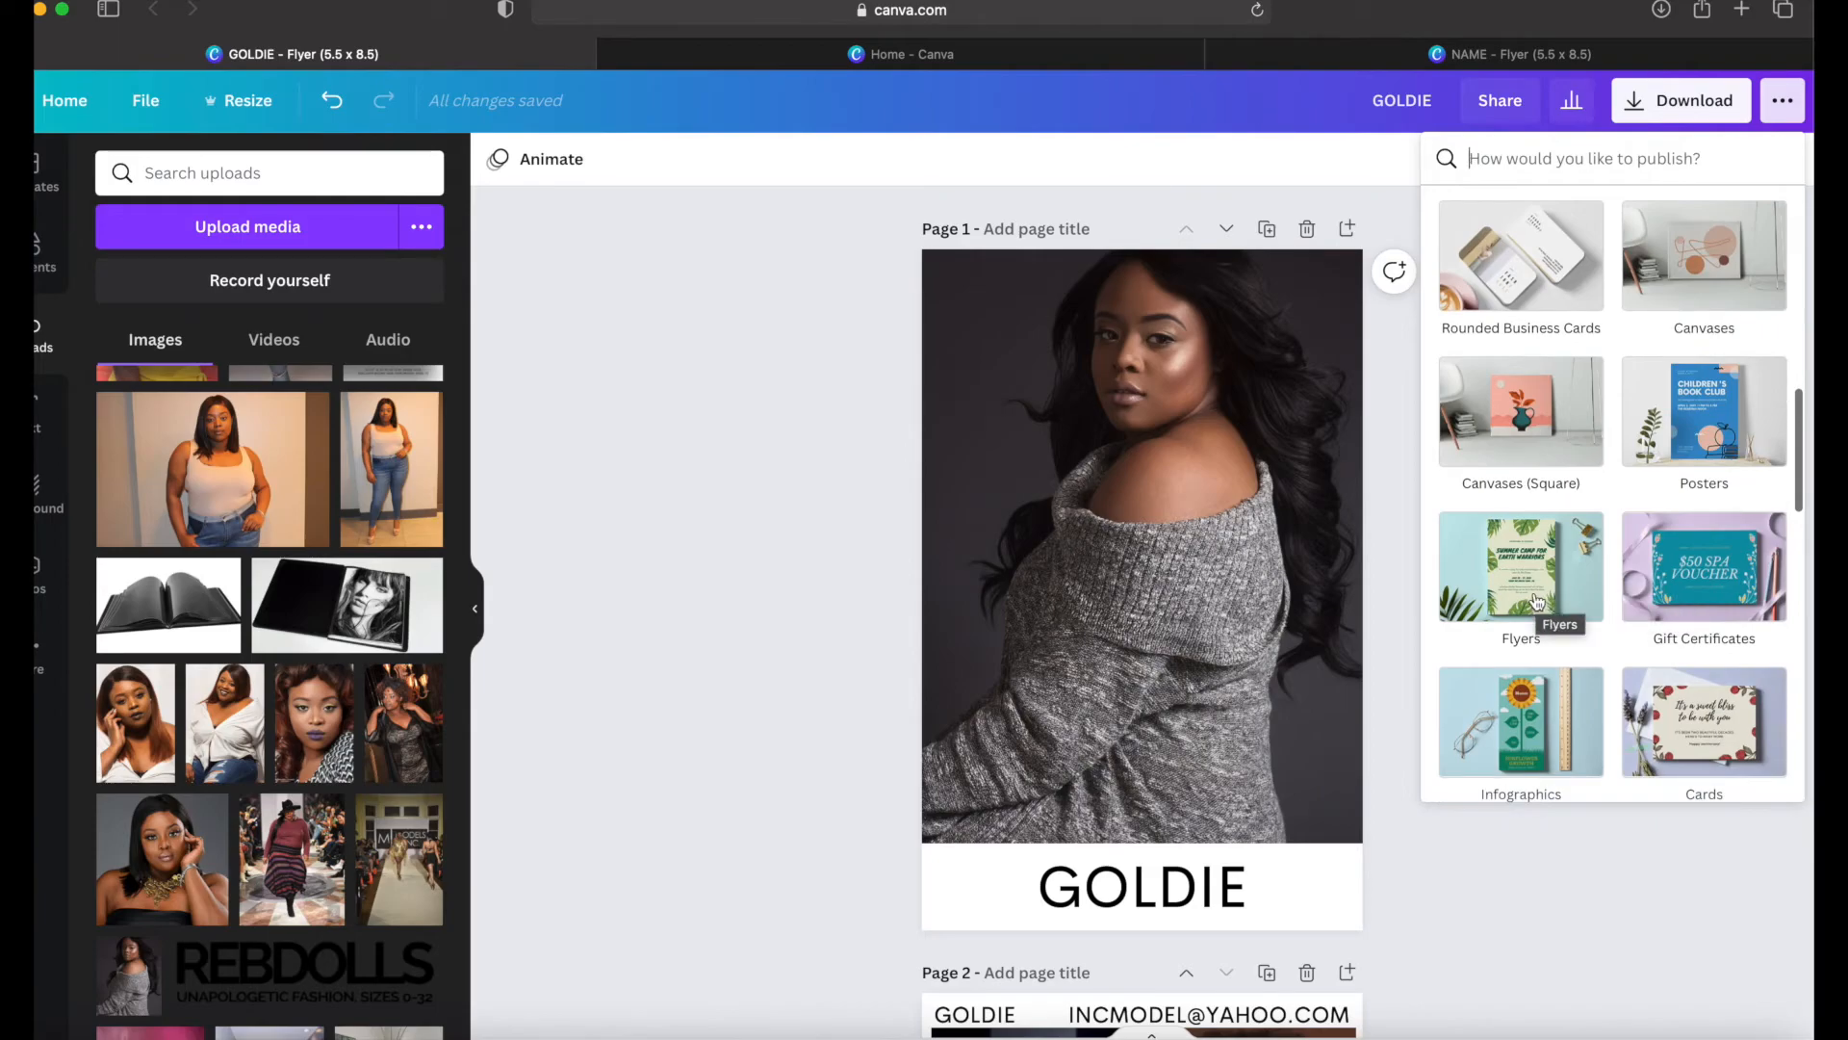
{"action": "left_click", "coordinate": [1537, 601]}
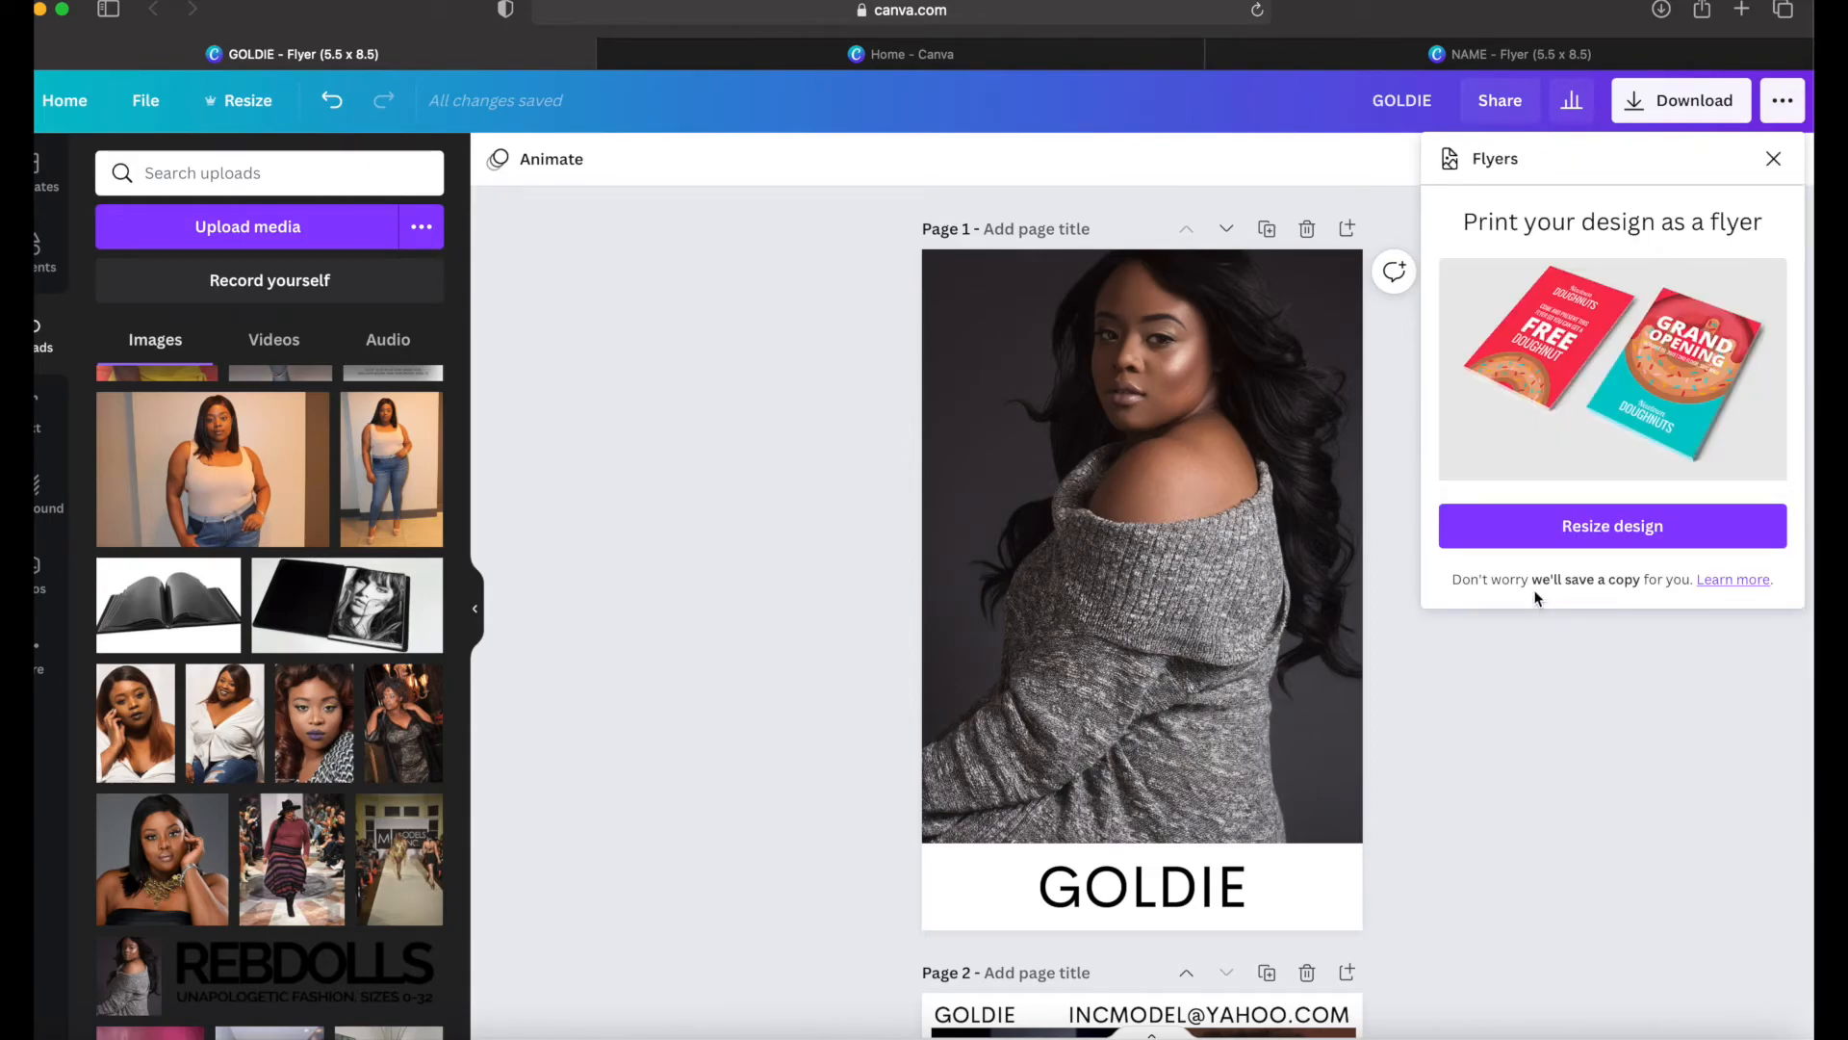
{"action": "left_click", "coordinate": [1512, 539]}
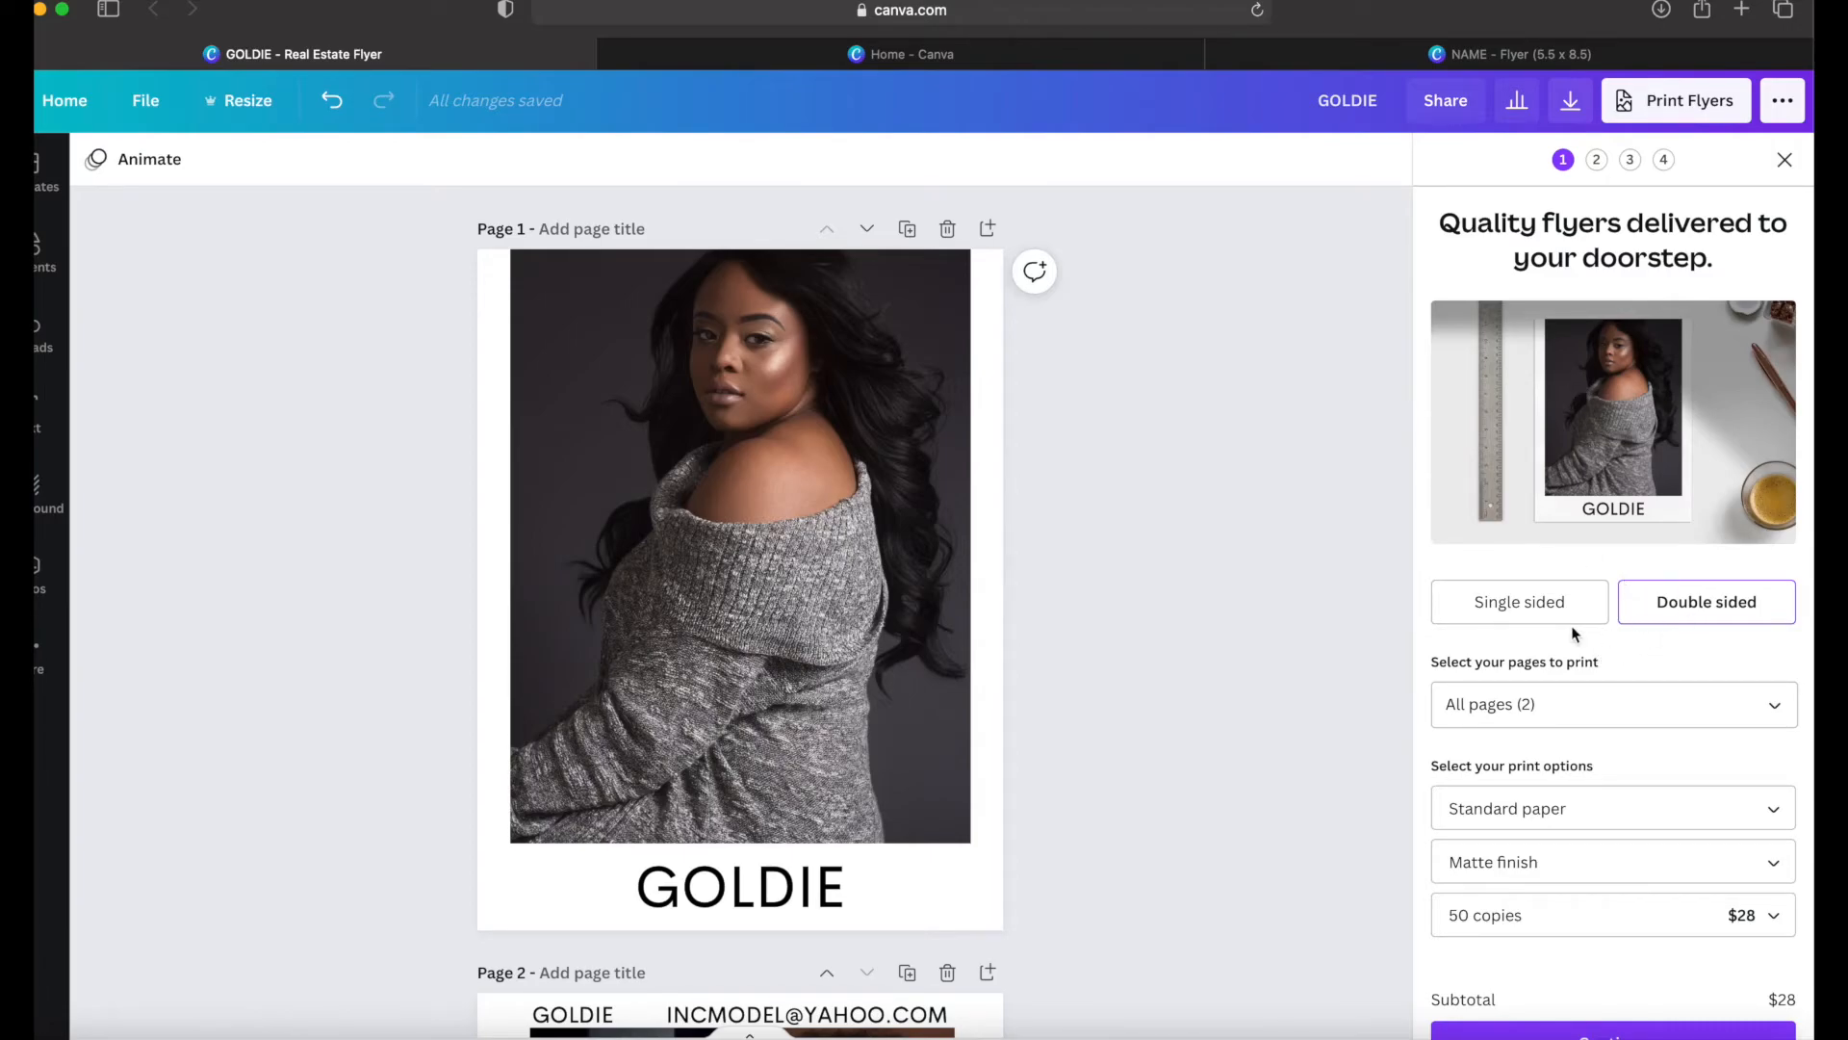
Step: Keep standard paper, choose the gloss finish, and check the copy quantities for the double-sided flyer print order
{"action": "scroll", "coordinate": [1573, 628], "scroll_direction": "down", "scroll_amount": 2}
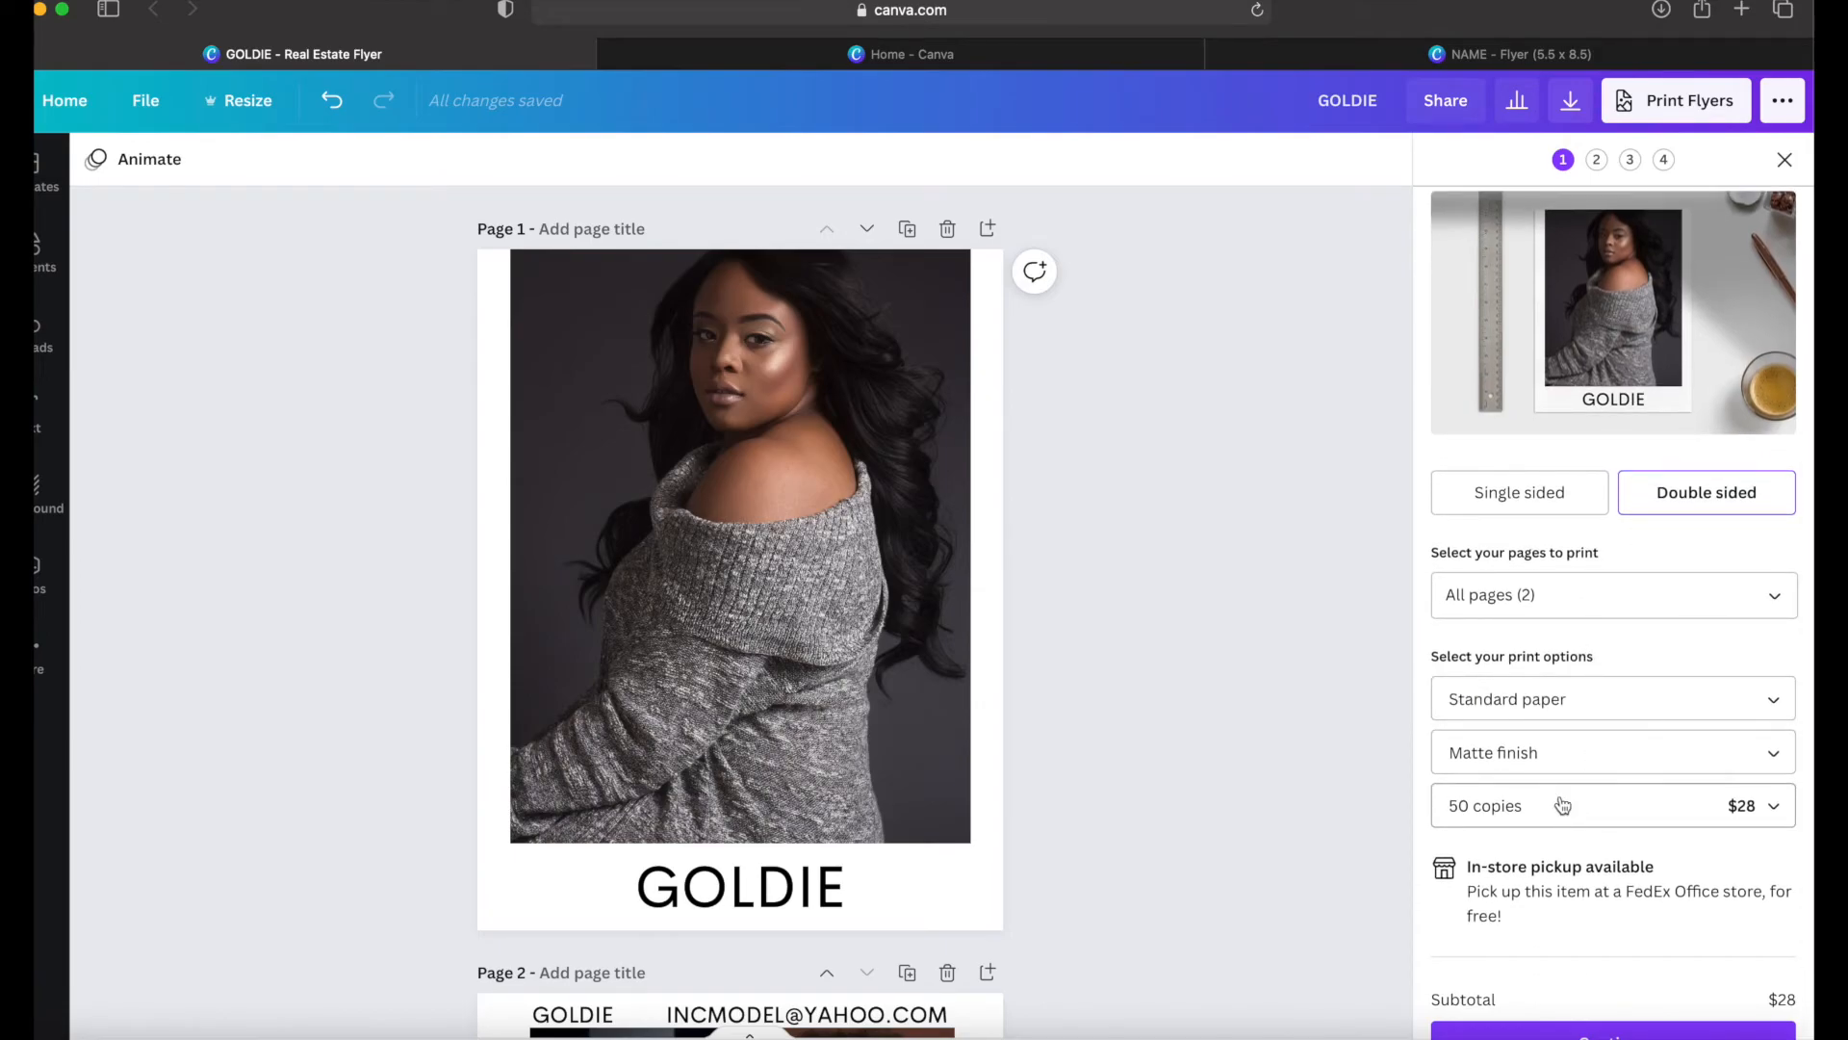
{"action": "left_click", "coordinate": [1534, 714]}
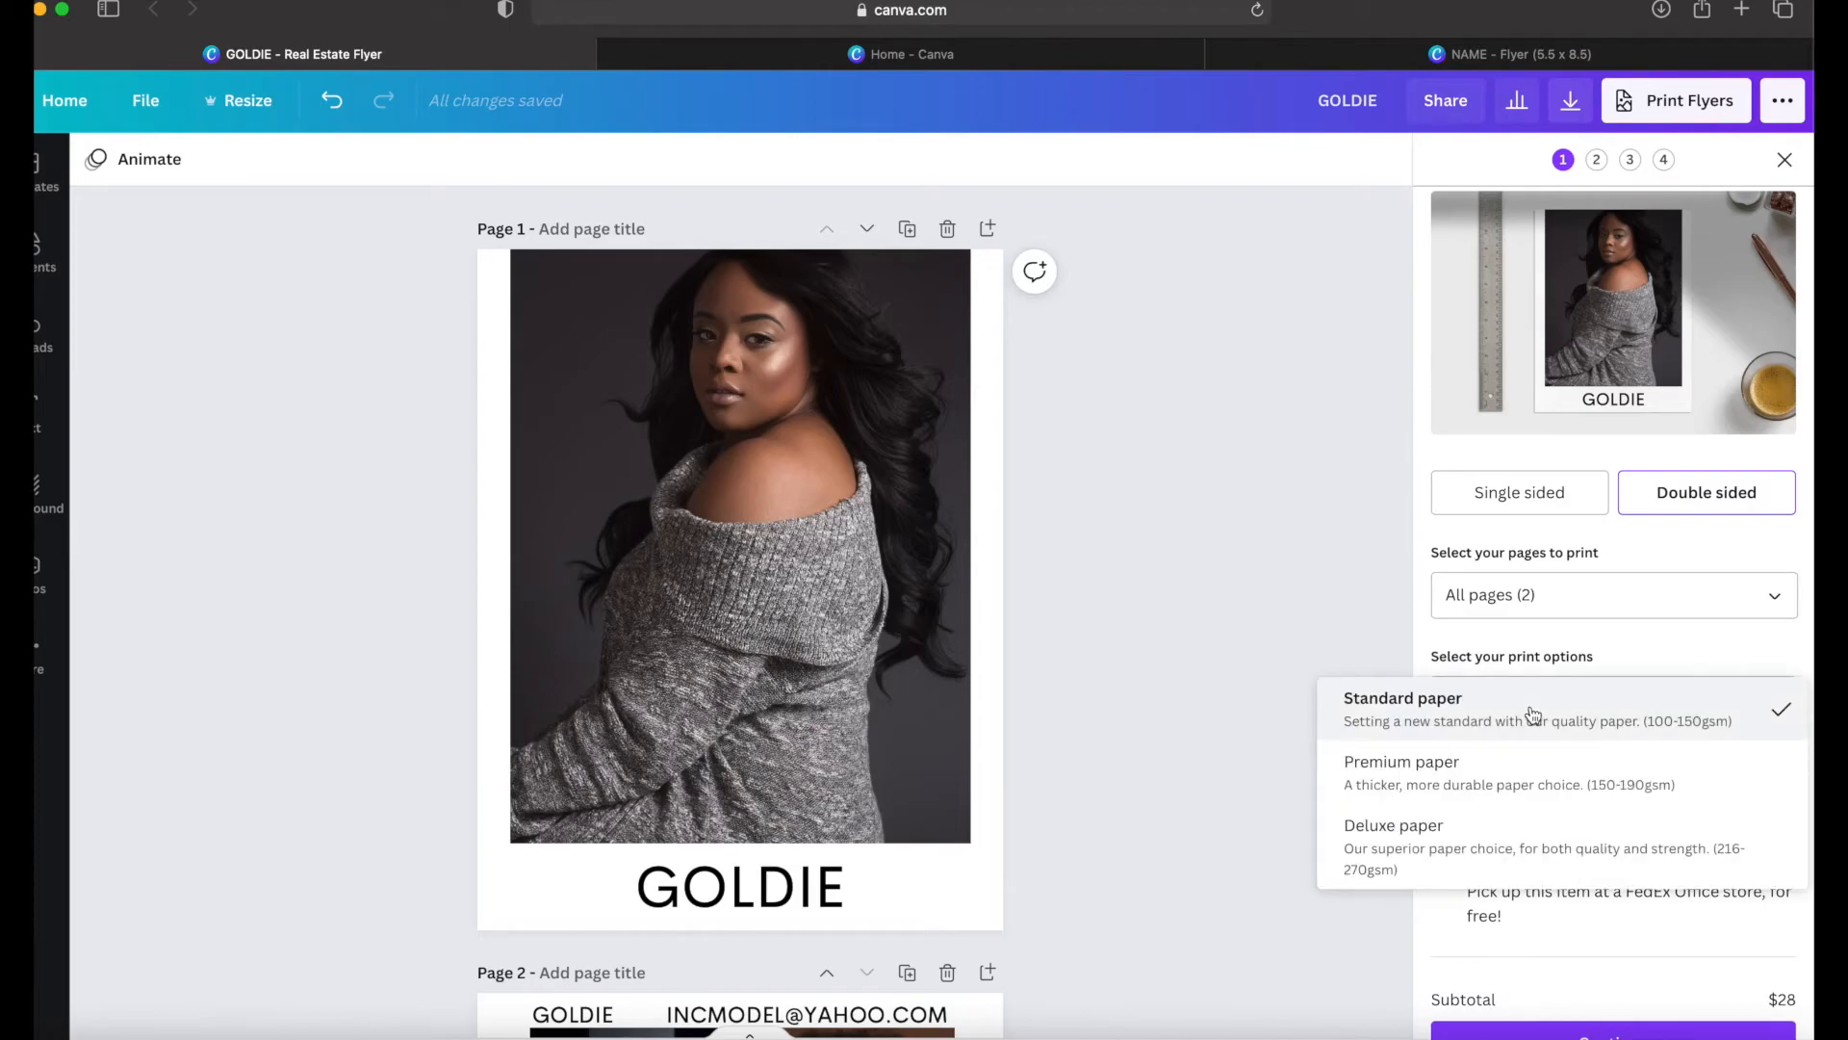
{"action": "left_click", "coordinate": [1534, 714]}
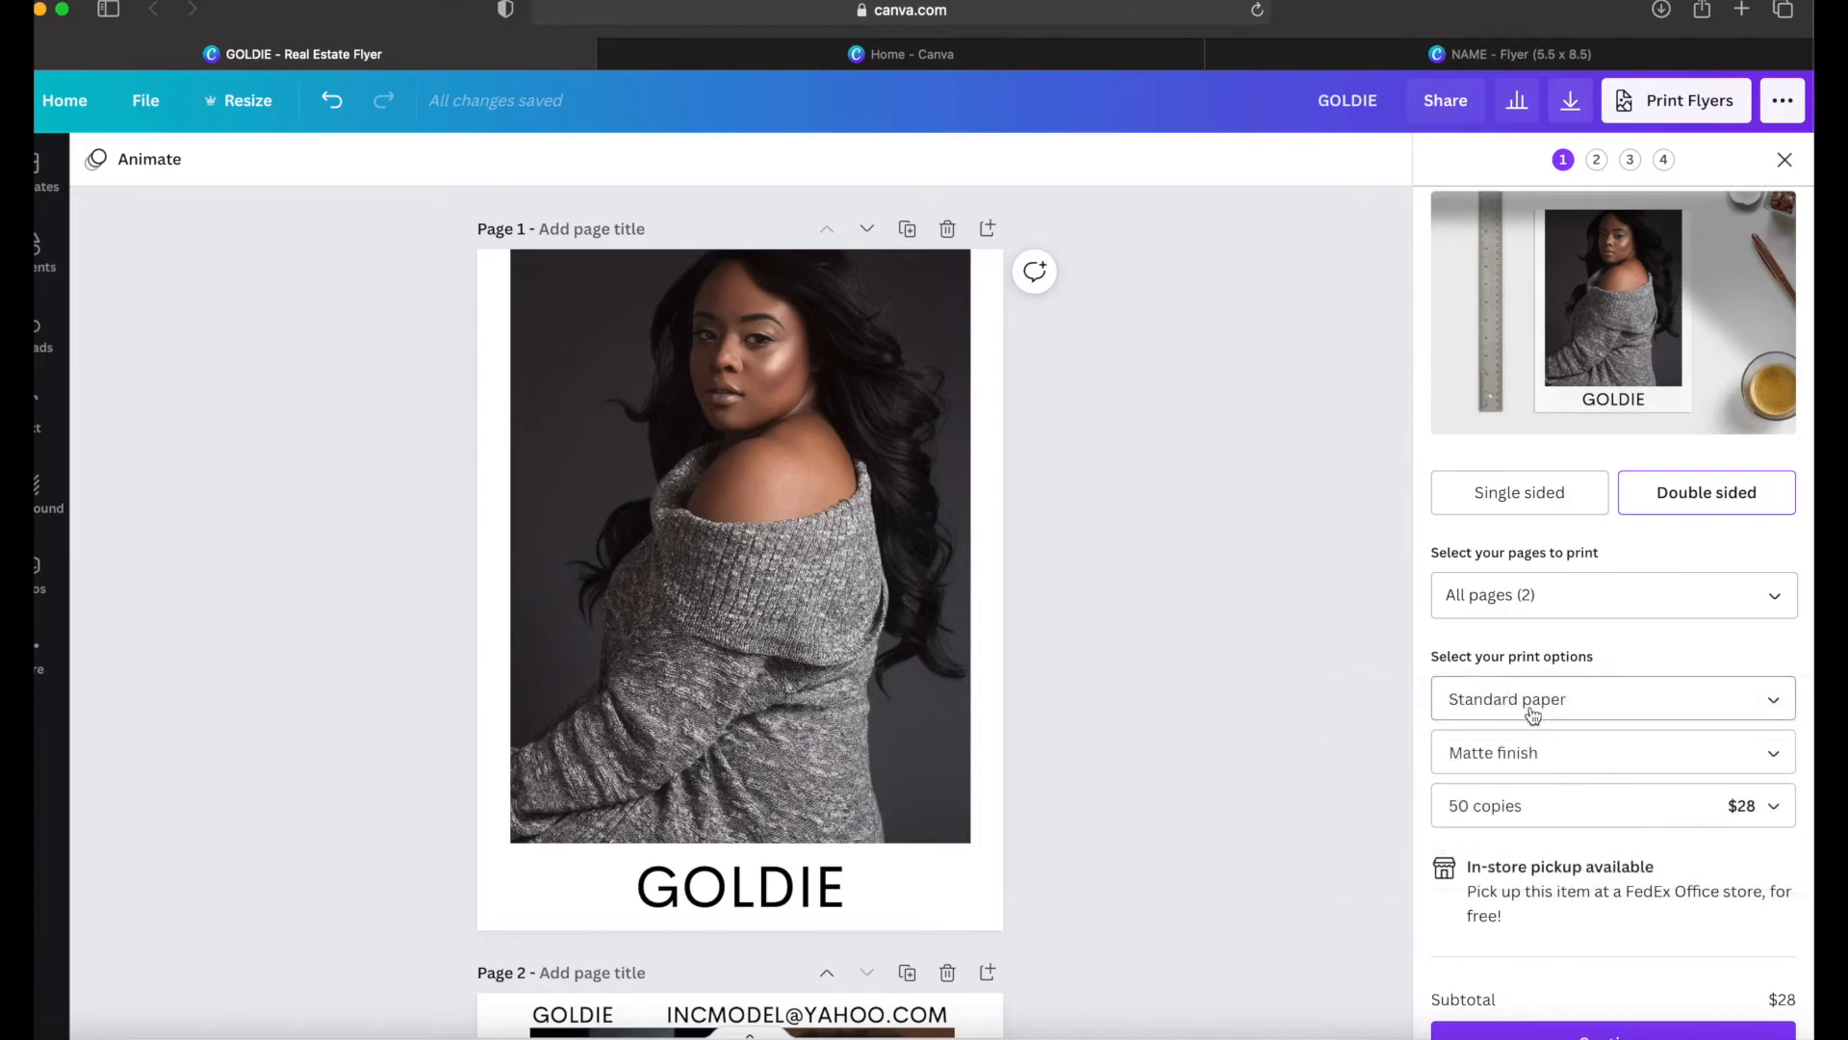
{"action": "left_click", "coordinate": [1549, 767]}
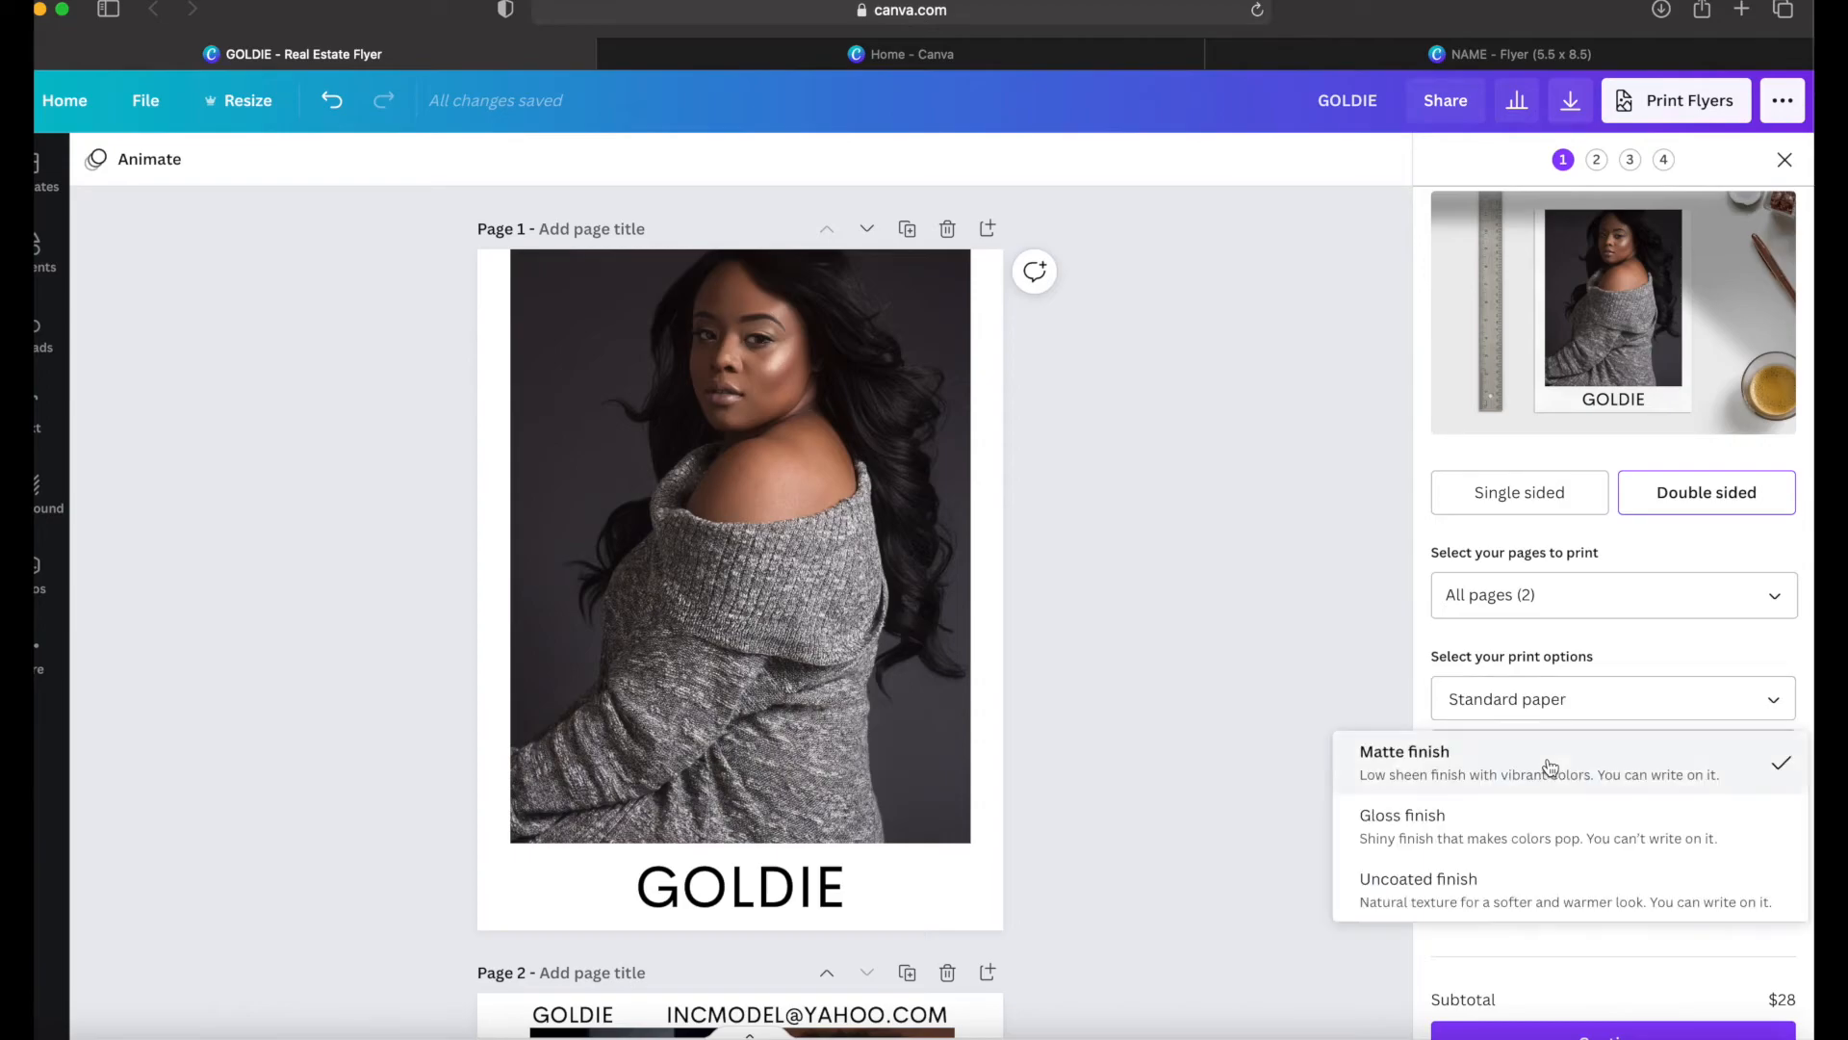
{"action": "left_click", "coordinate": [1536, 832]}
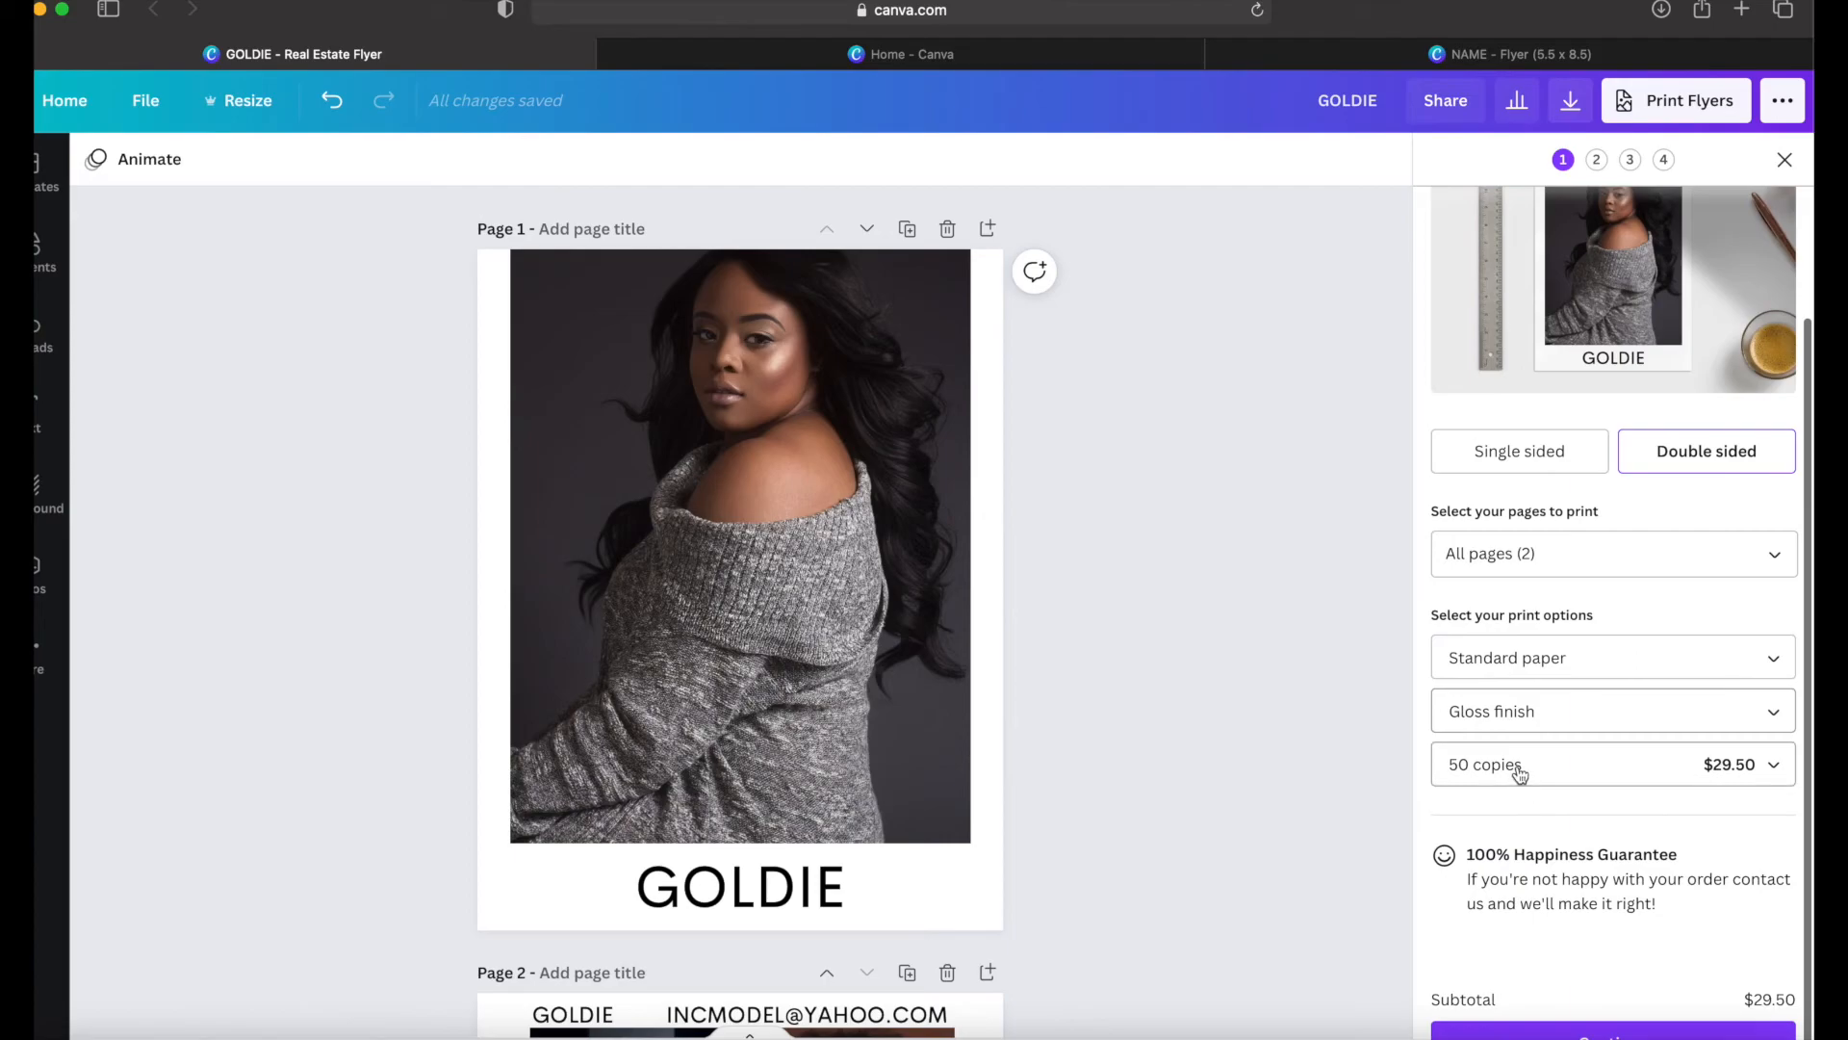
{"action": "left_click", "coordinate": [1521, 767]}
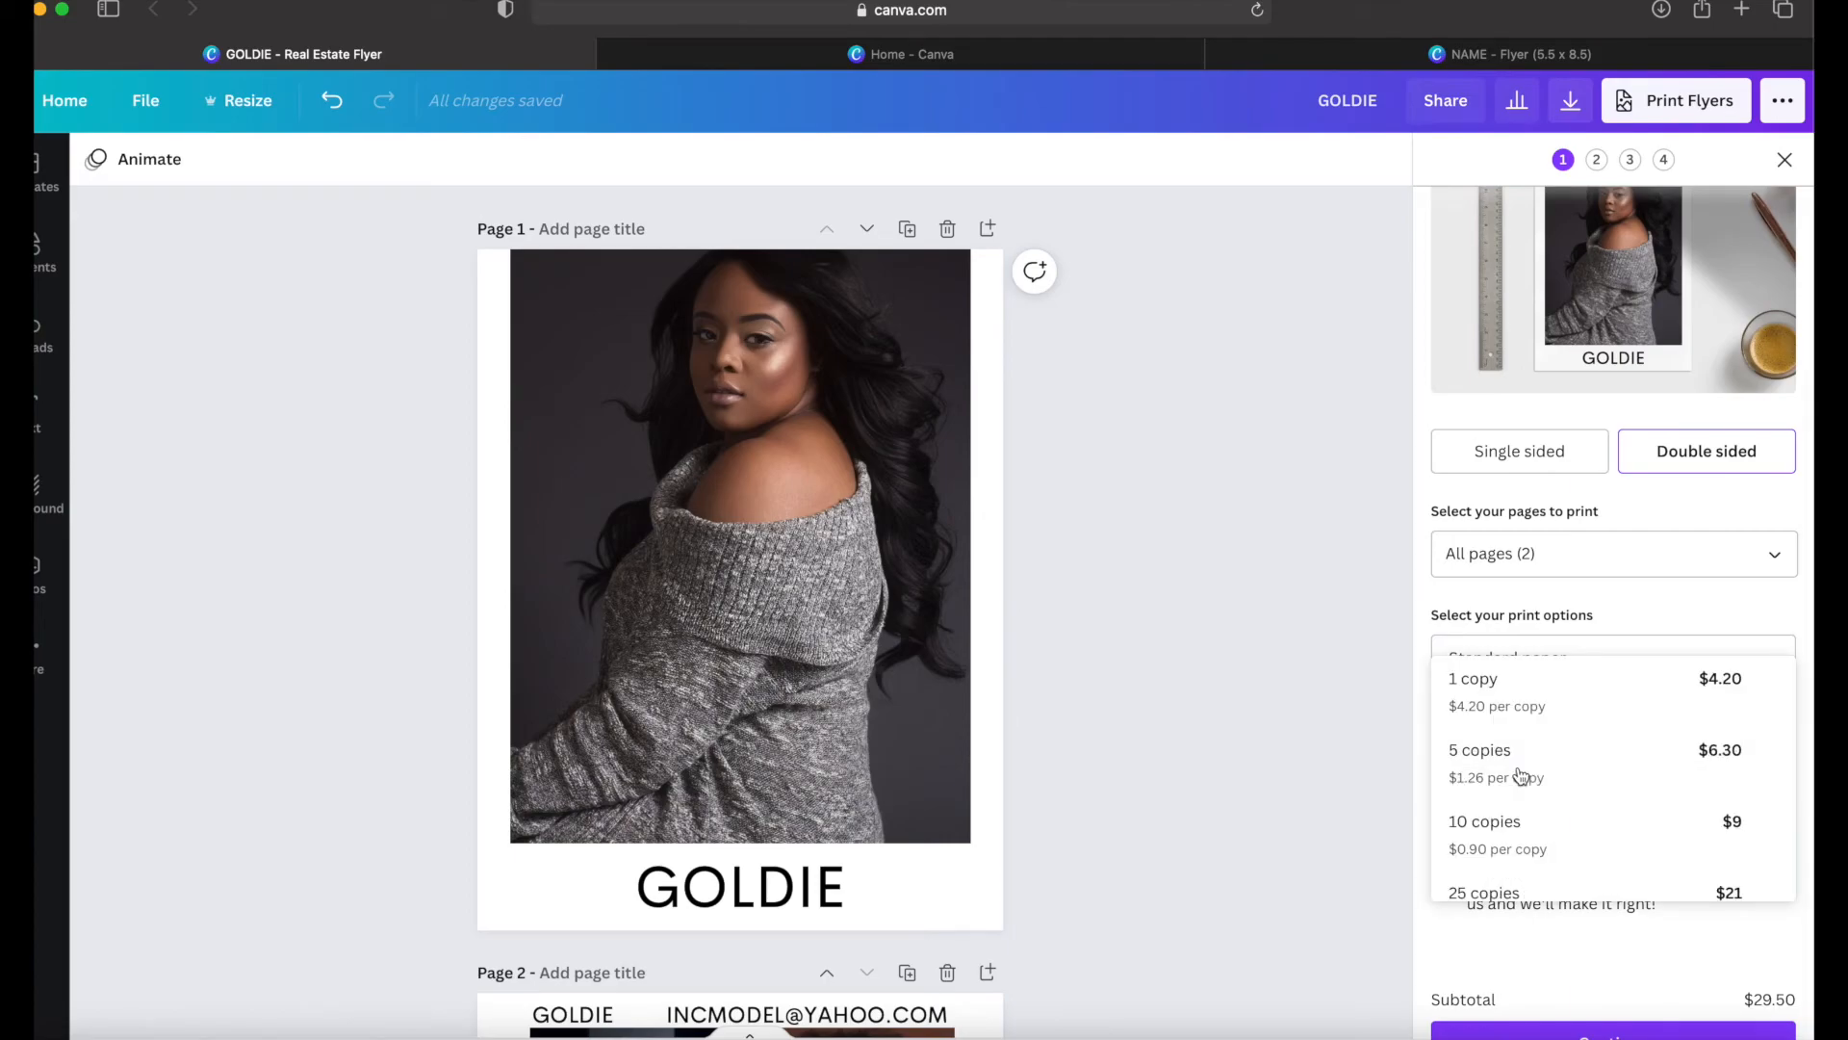
{"action": "left_click", "coordinate": [1530, 625]}
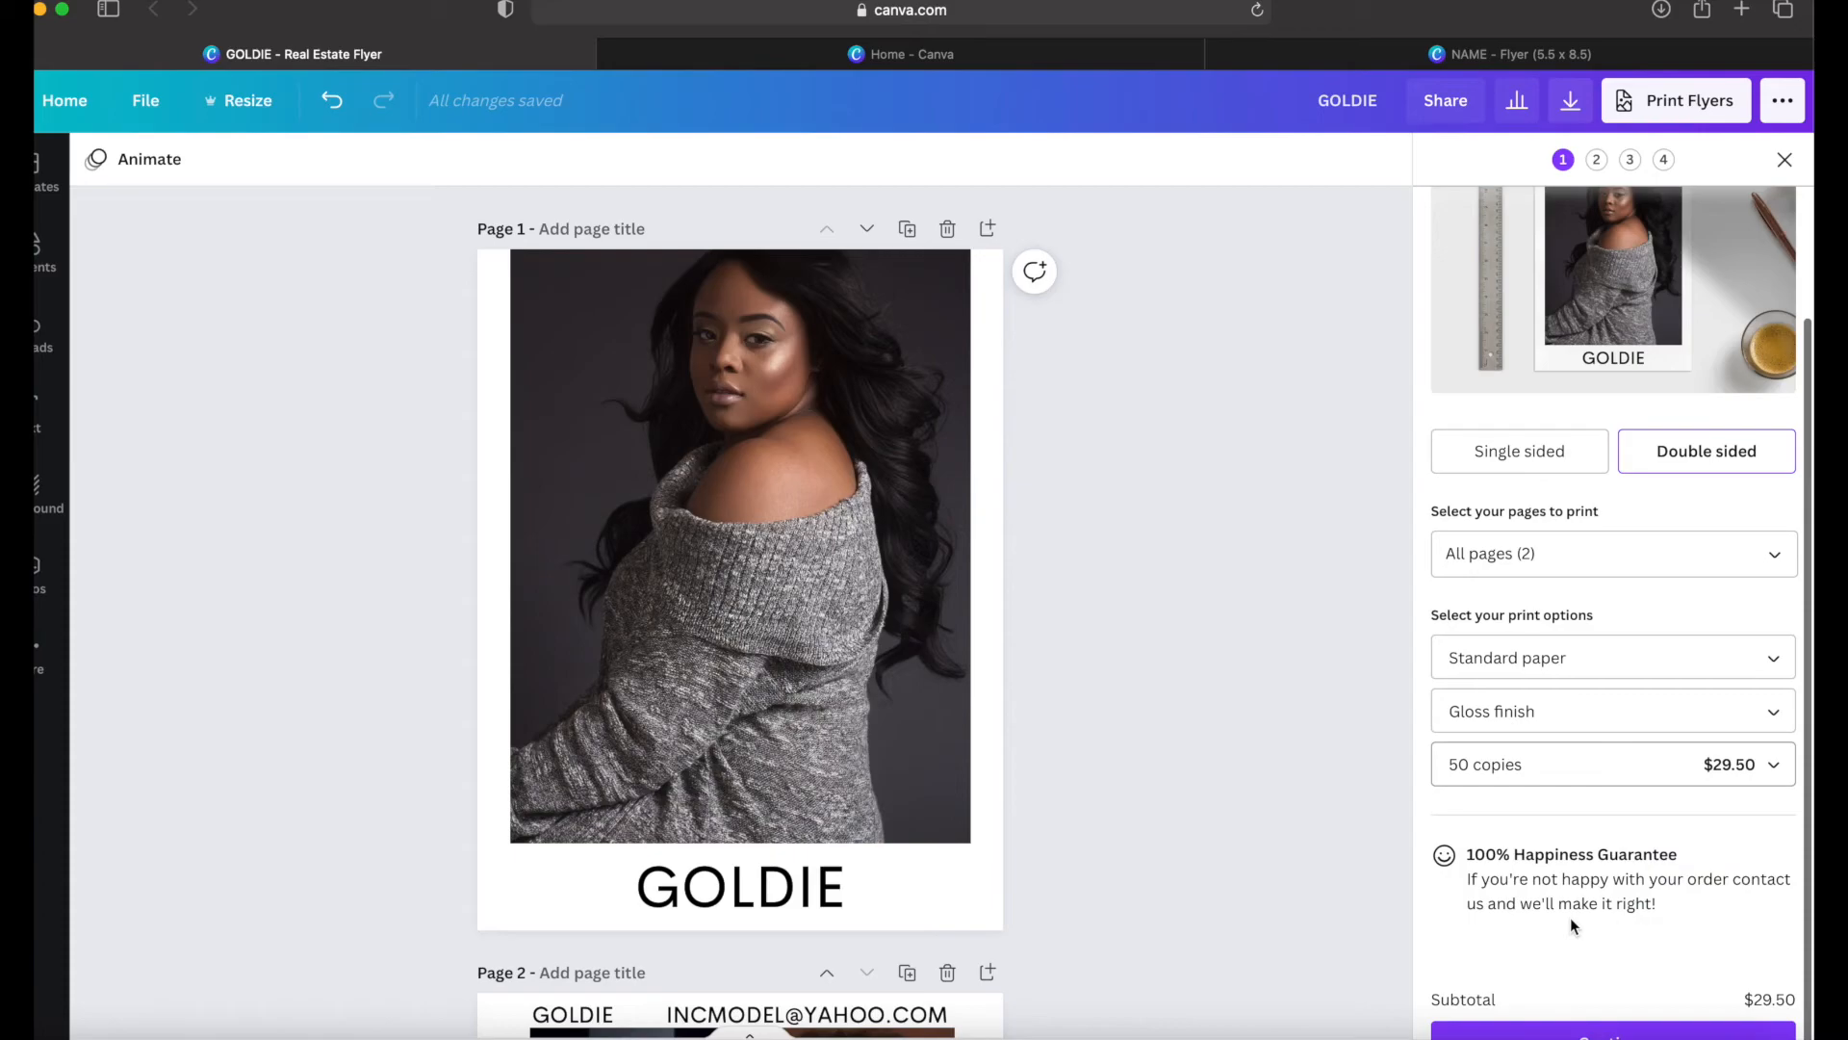
Step: Close the flyer print order and review both pages of the resized design
{"action": "scroll", "coordinate": [1571, 921], "scroll_direction": "up", "scroll_amount": 3}
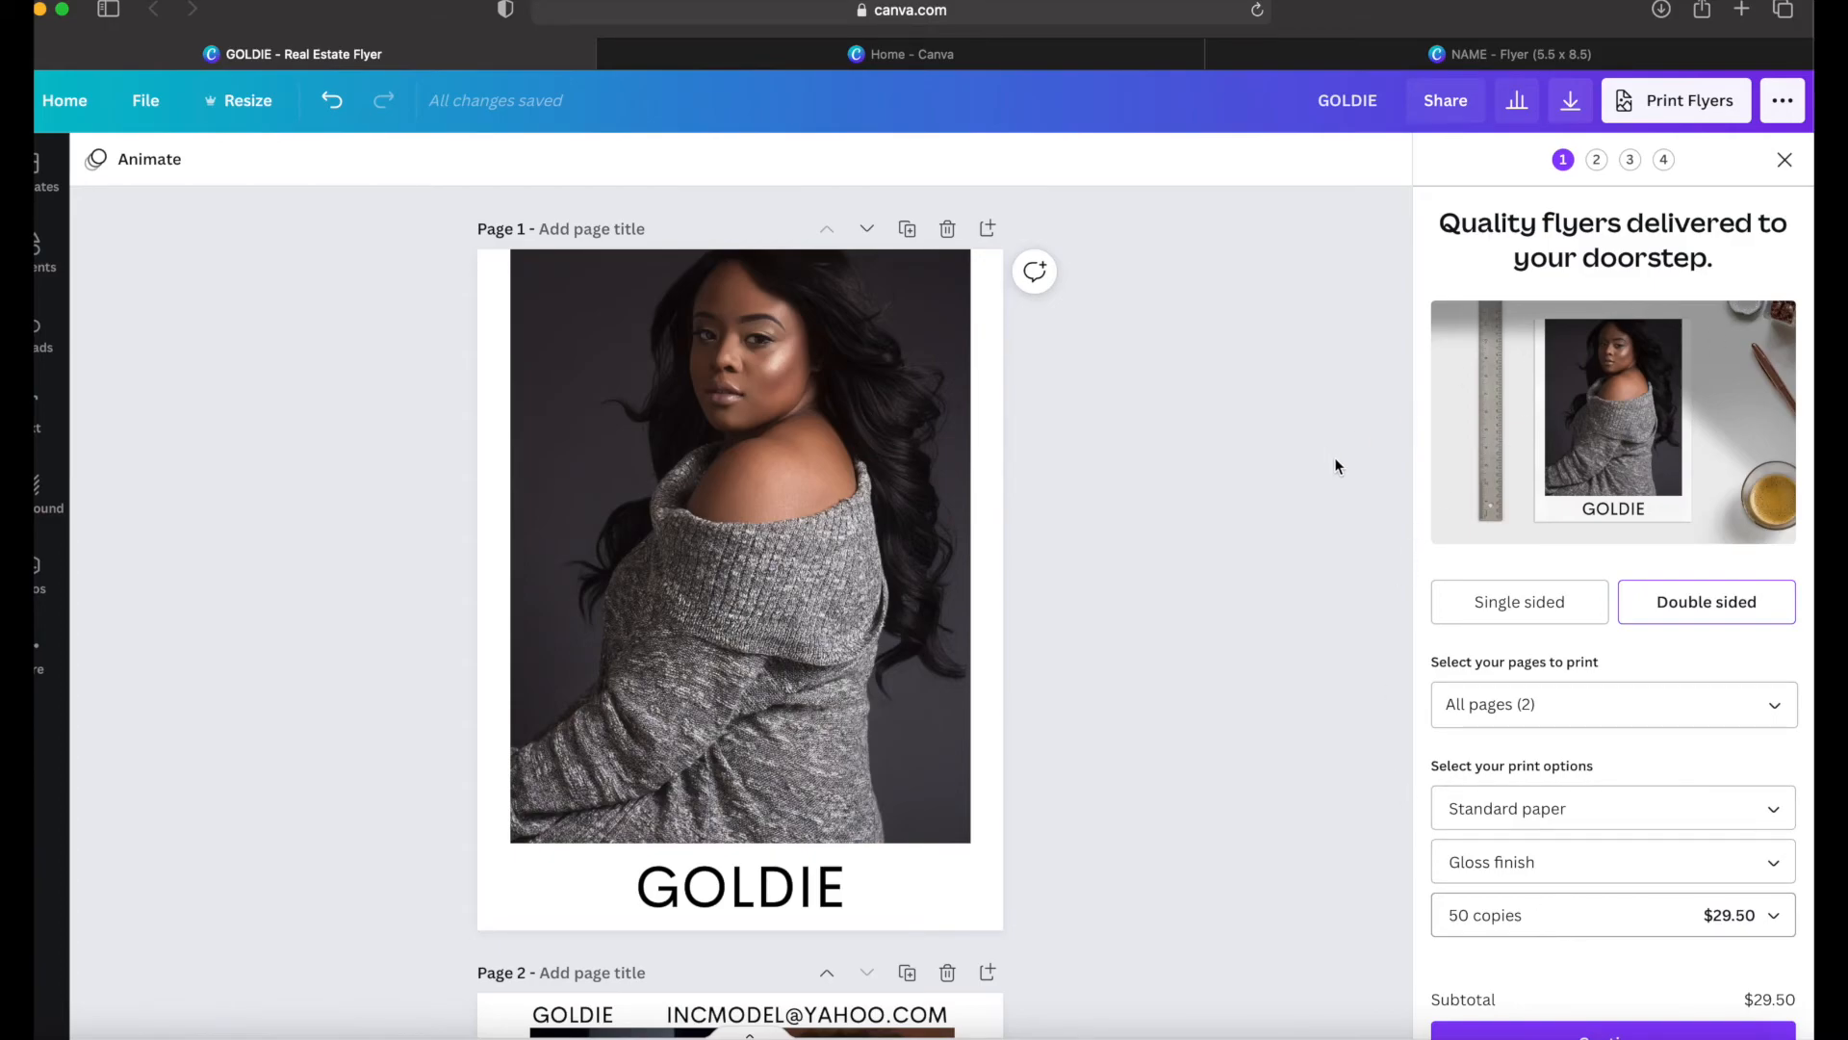
{"action": "left_click", "coordinate": [1784, 161]}
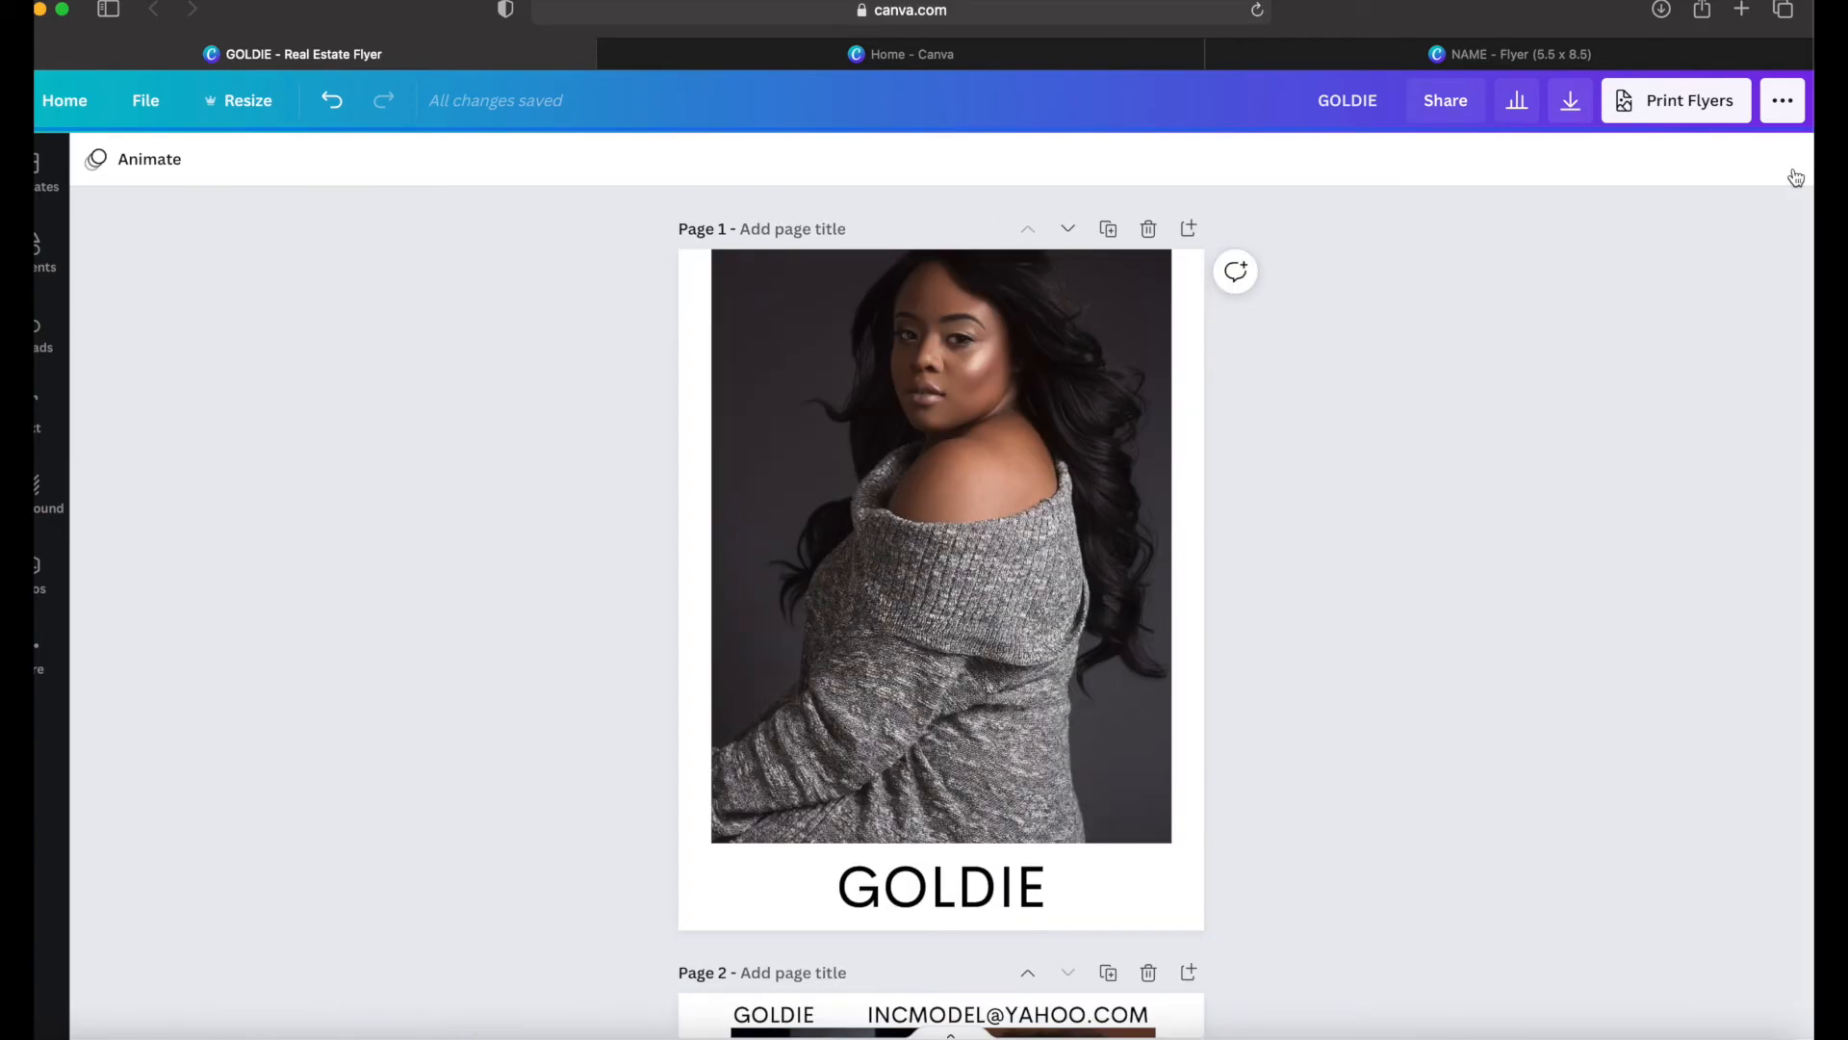
{"action": "scroll", "coordinate": [1543, 414], "scroll_direction": "down", "scroll_amount": 5}
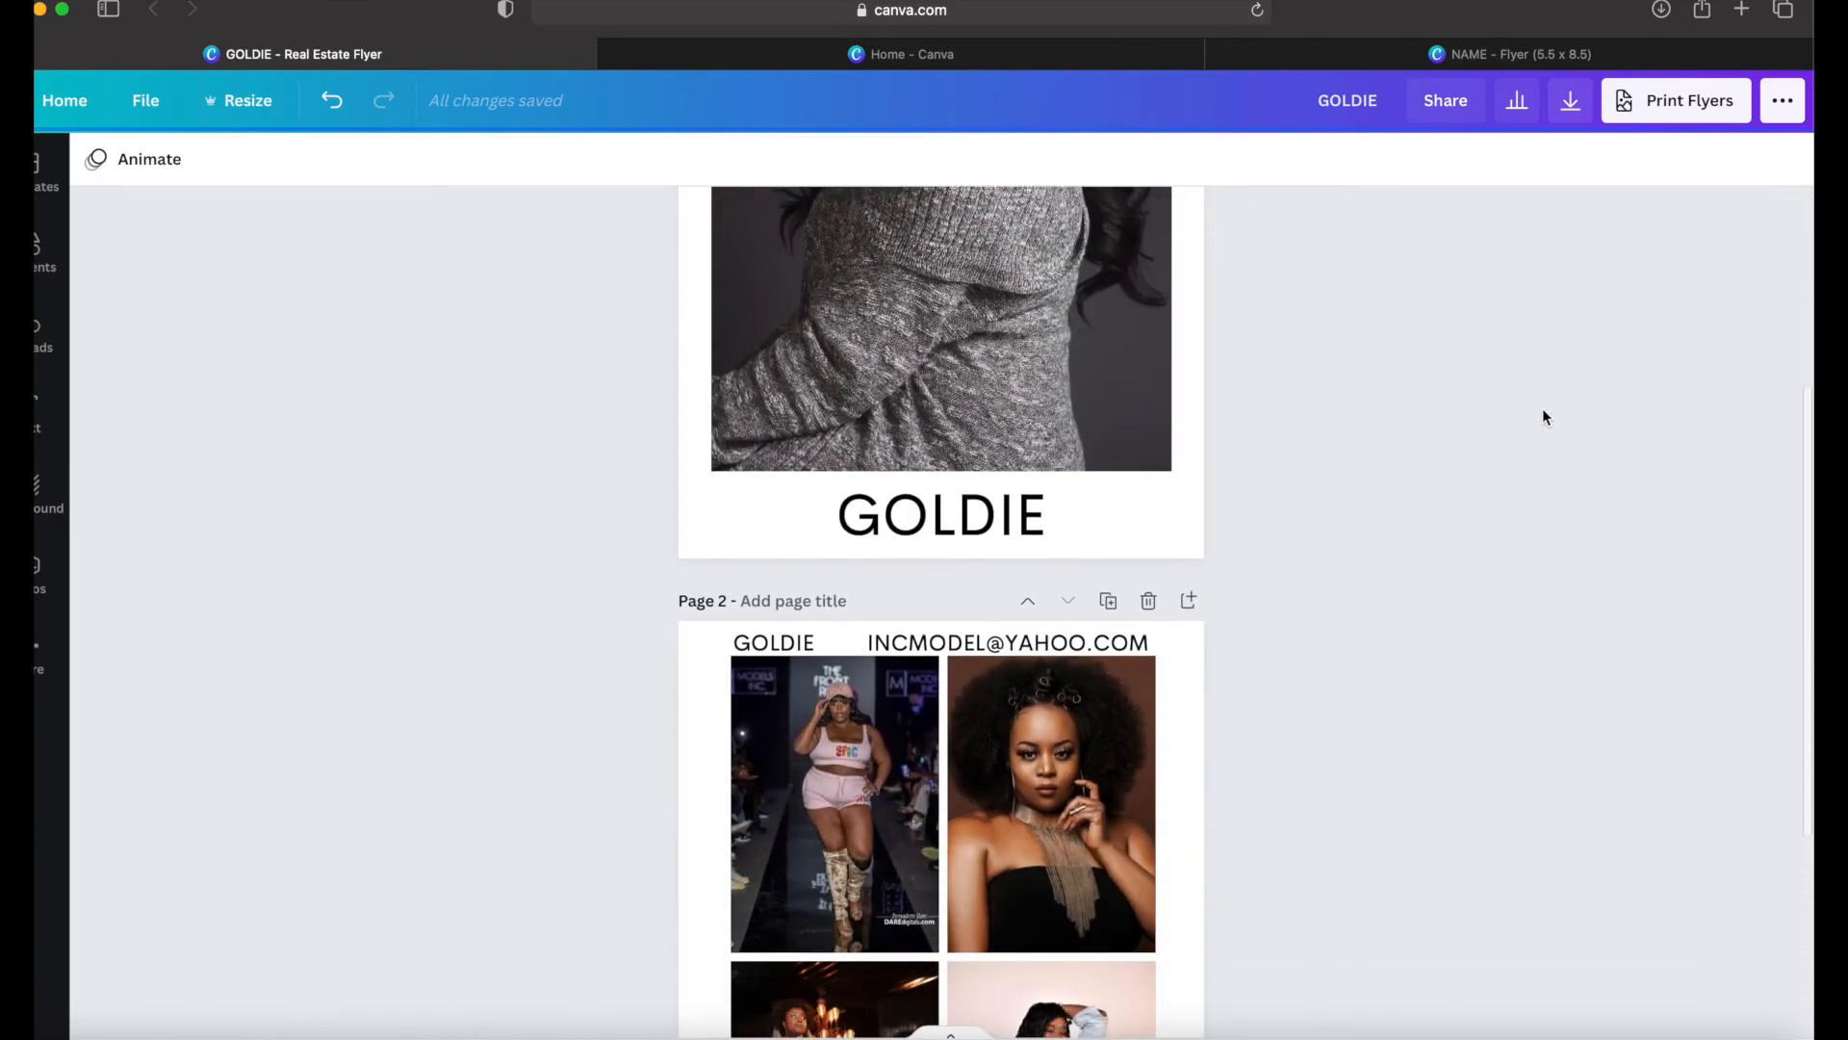
{"action": "scroll", "coordinate": [1543, 416], "scroll_direction": "down", "scroll_amount": 5}
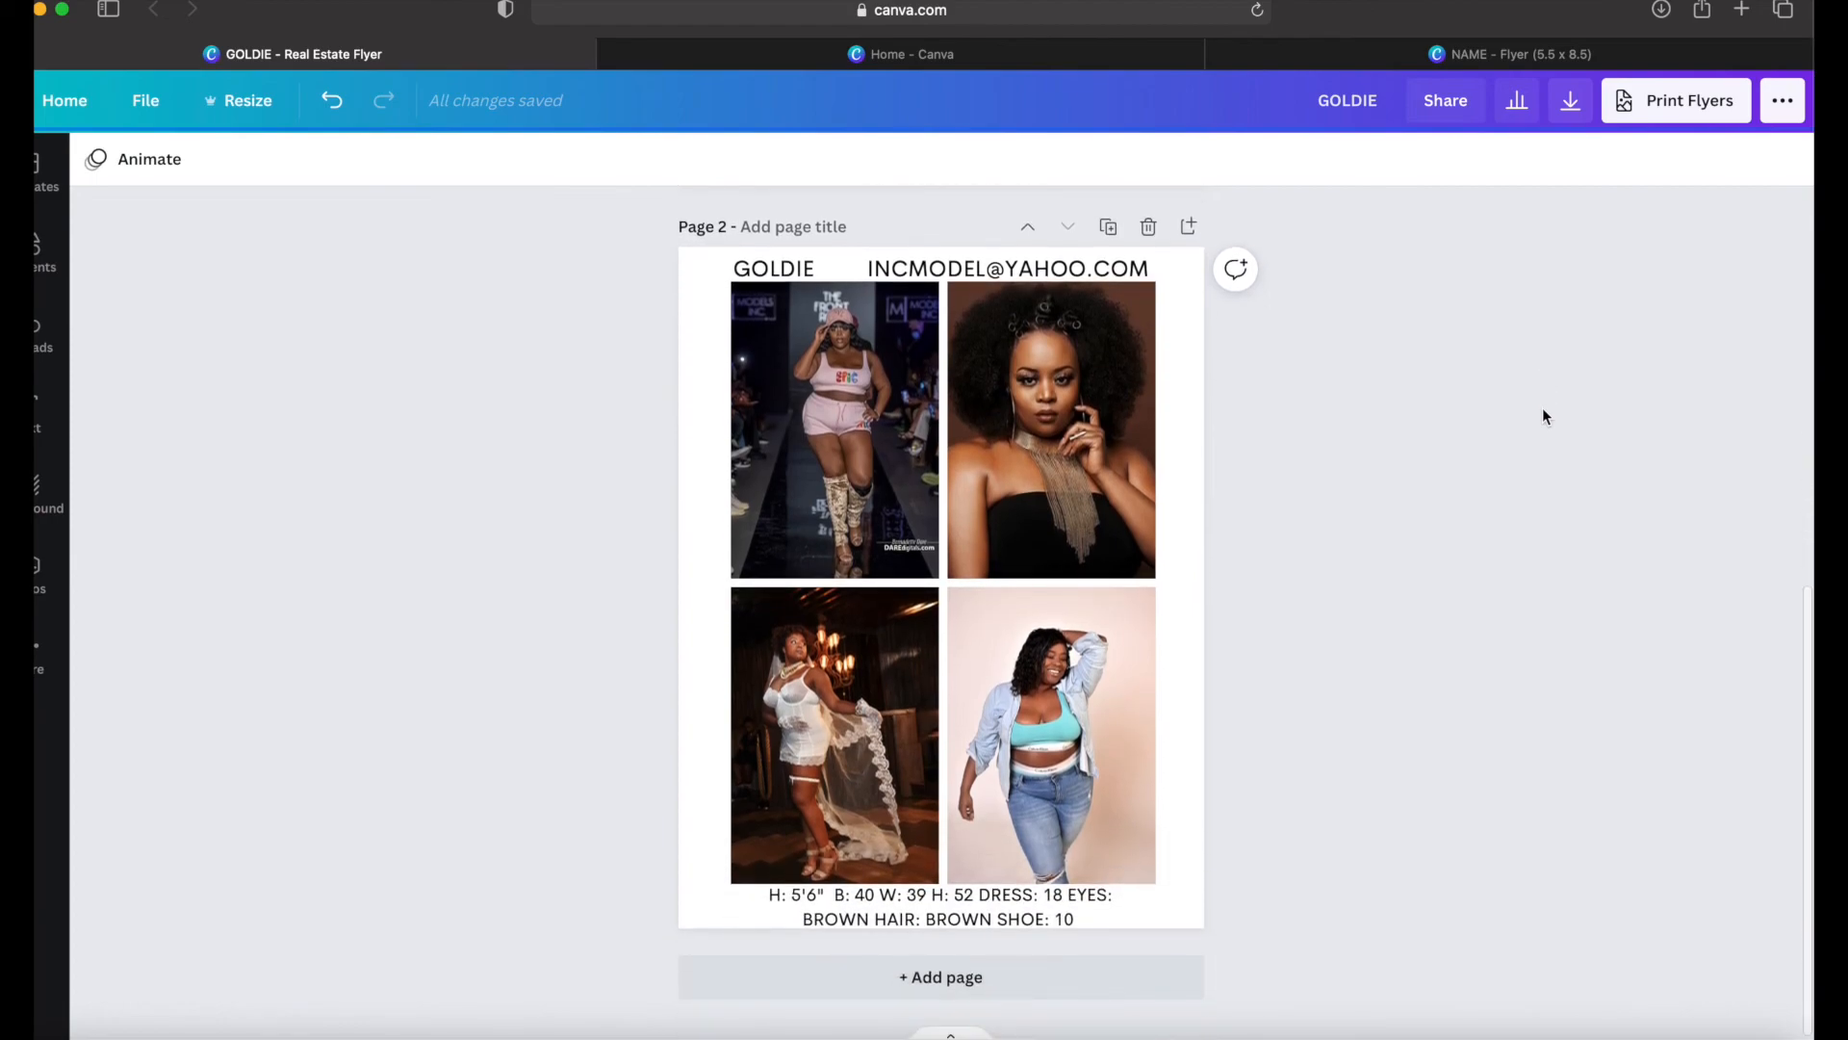
{"action": "scroll", "coordinate": [1543, 416], "scroll_direction": "up", "scroll_amount": 8}
{"action": "scroll", "coordinate": [1543, 416], "scroll_direction": "up", "scroll_amount": 3}
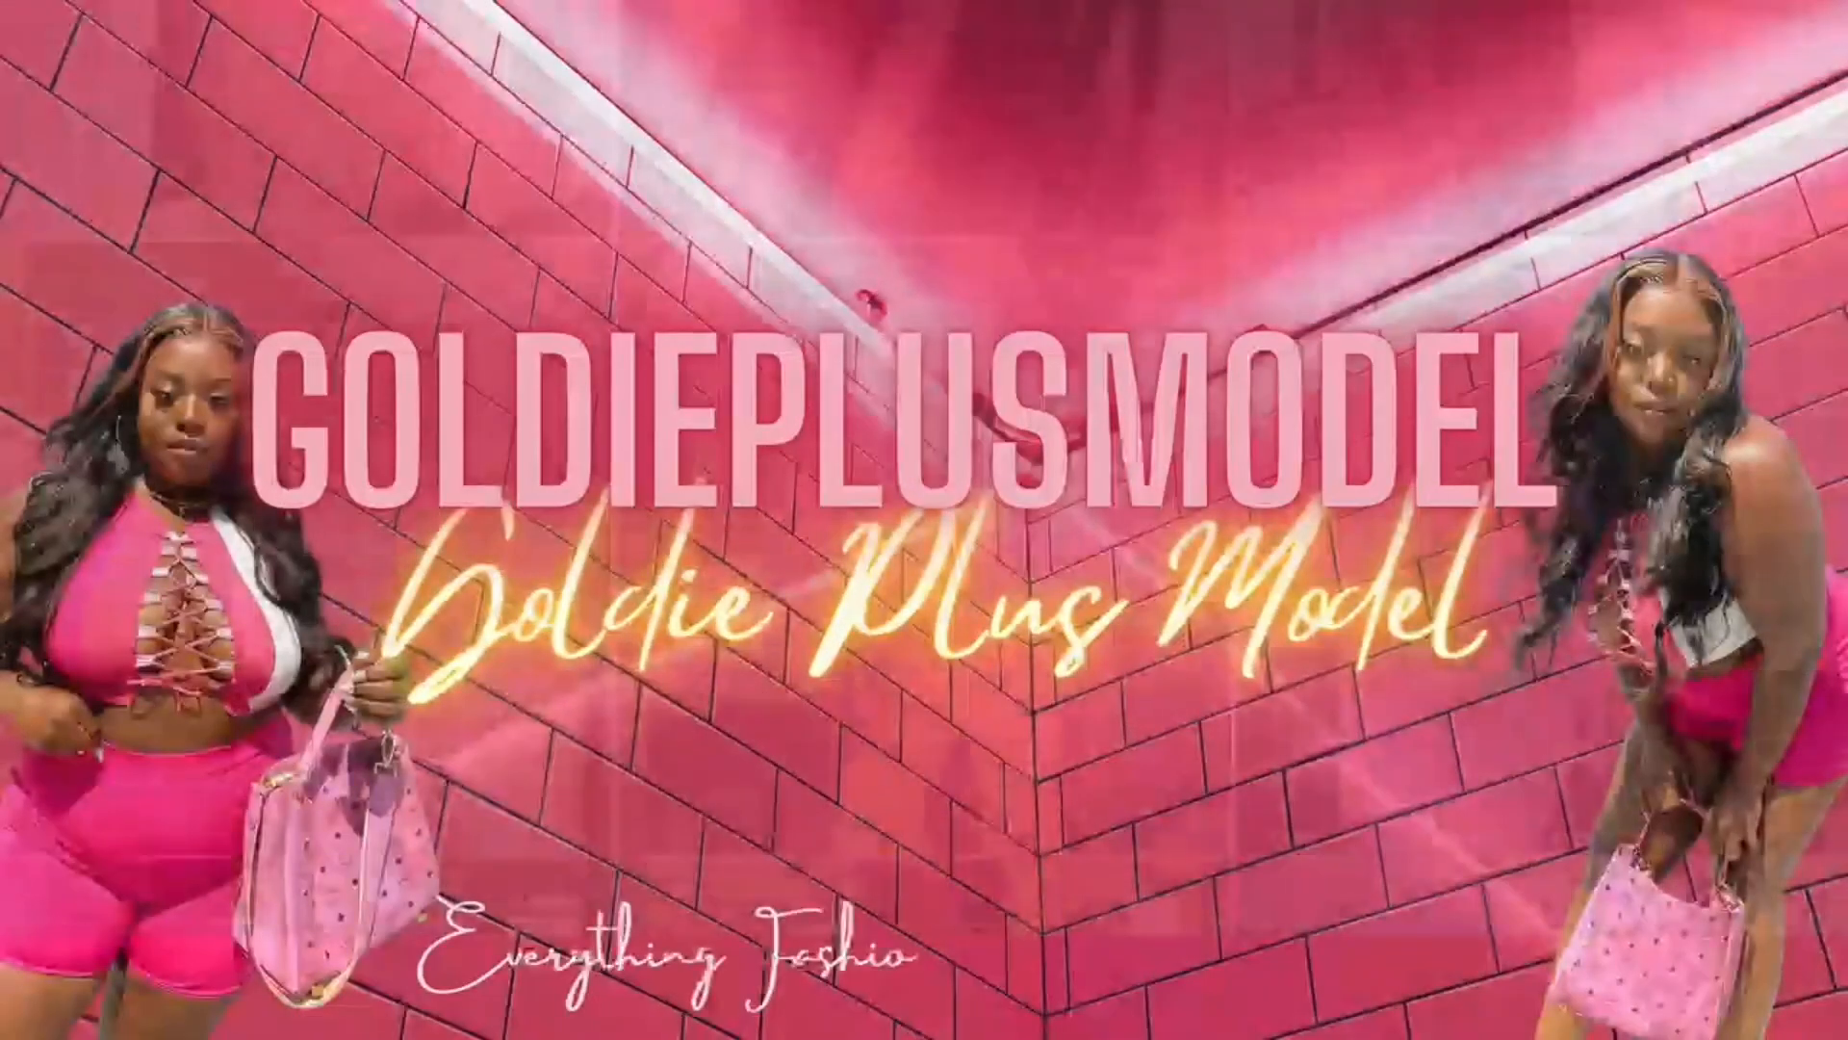